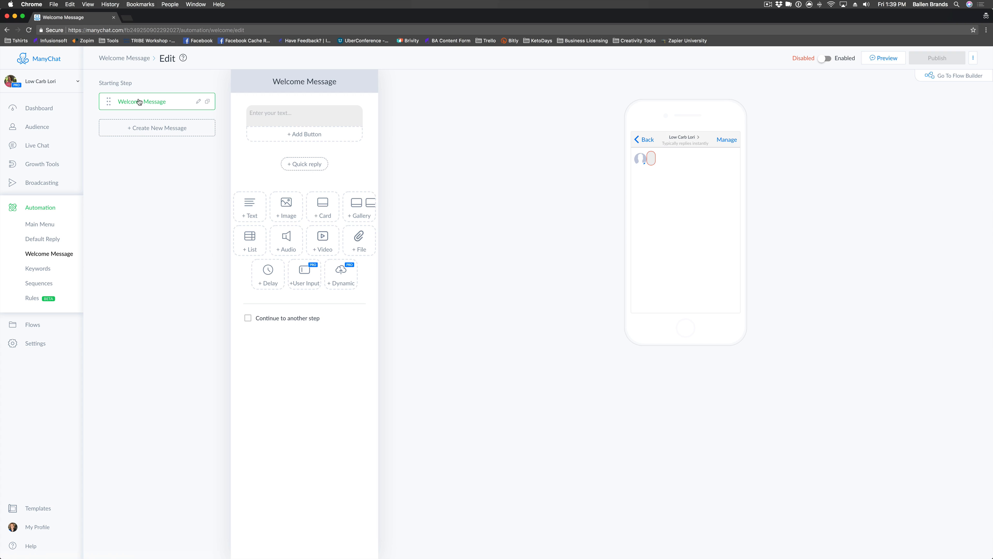
# Write 'Hi' plus the First Name variable (fallback 'There') and '! How can we help you today'.
pyautogui.click(273, 116)
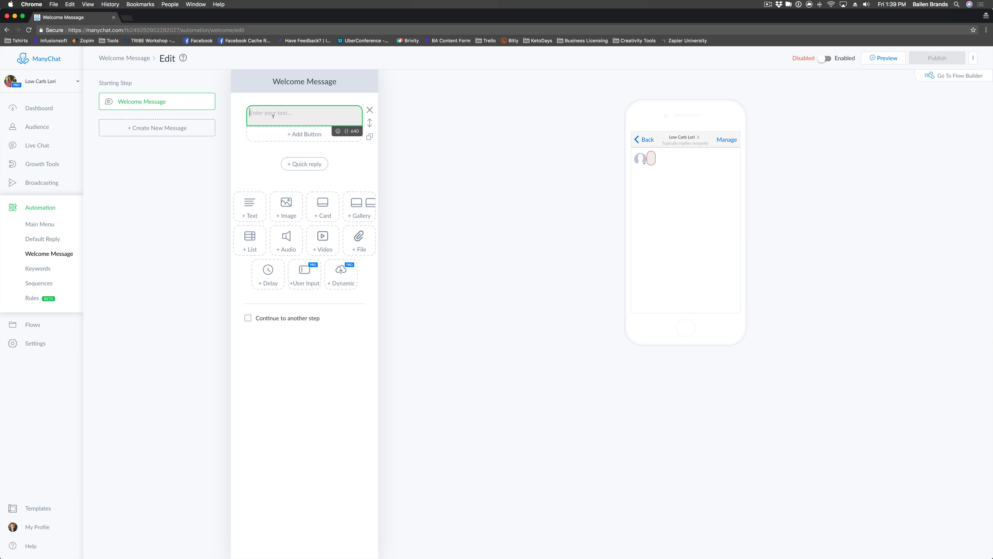
pyautogui.write('Hi')
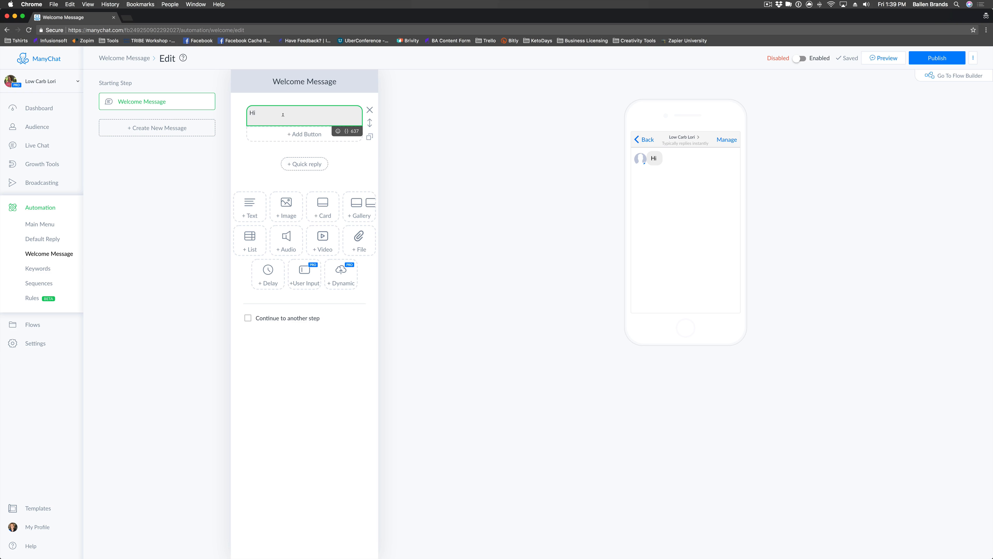
pyautogui.click(347, 132)
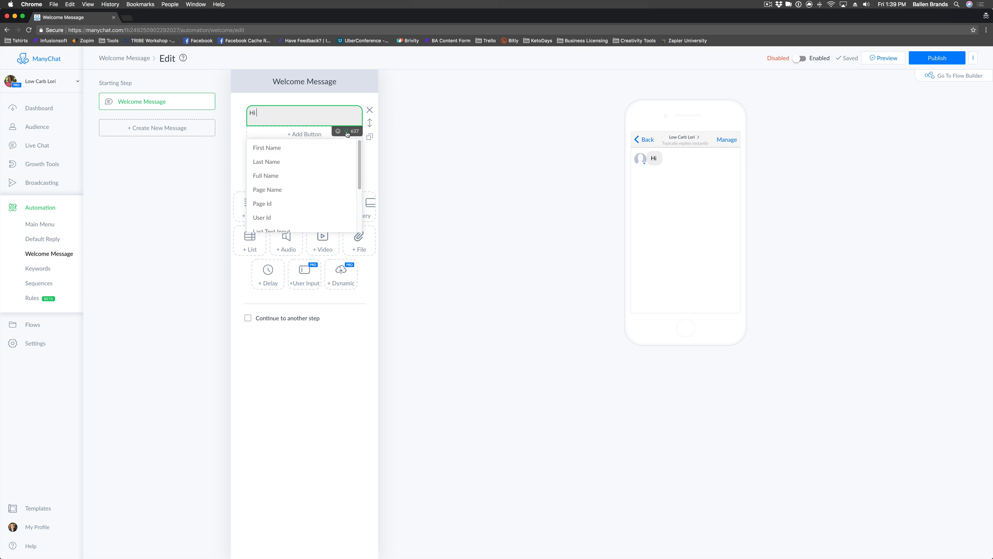
pyautogui.click(275, 152)
pyautogui.click(276, 122)
pyautogui.click(311, 100)
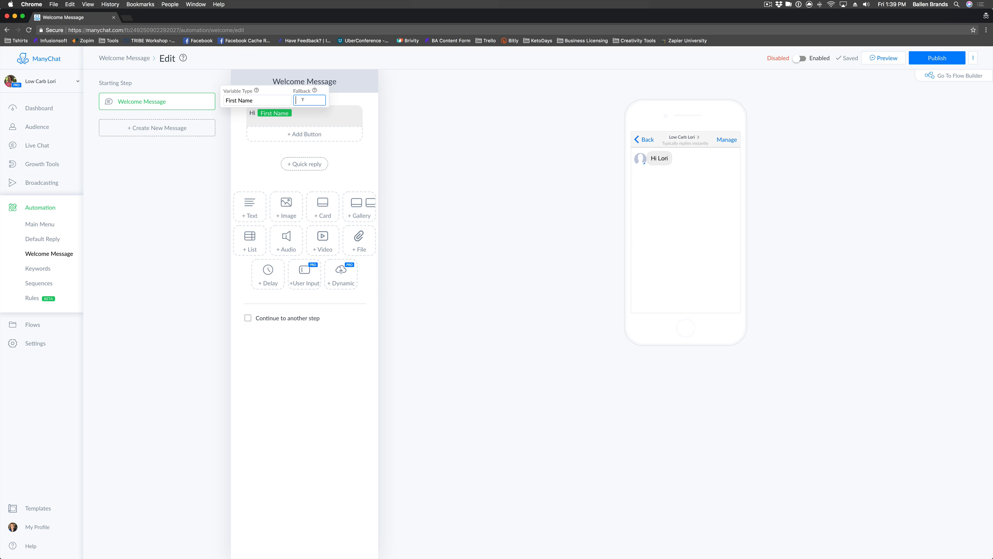
pyautogui.moveTo(316, 91)
pyautogui.write('There')
pyautogui.click(305, 111)
pyautogui.write('! ')
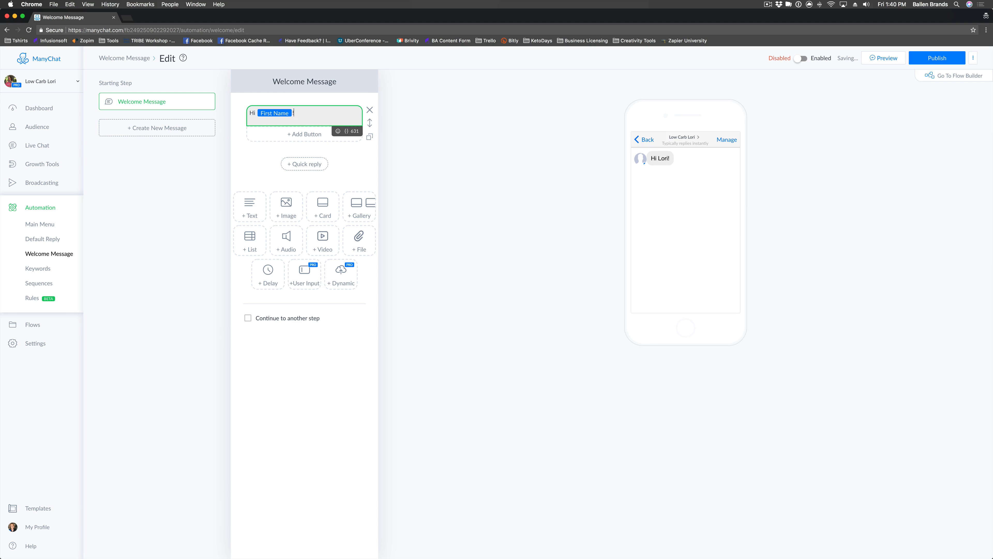
pyautogui.write('How can we help you today')
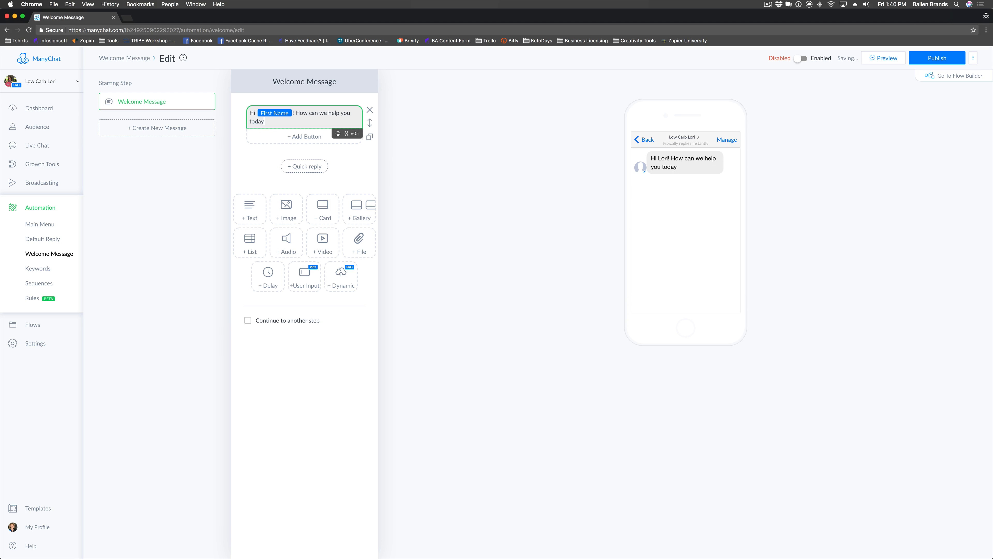
# Replace a trial buy-or-sell-a-house question with the line 'How can we help you today?'.
pyautogui.moveTo(278, 122); pyautogui.dragTo(295, 112)
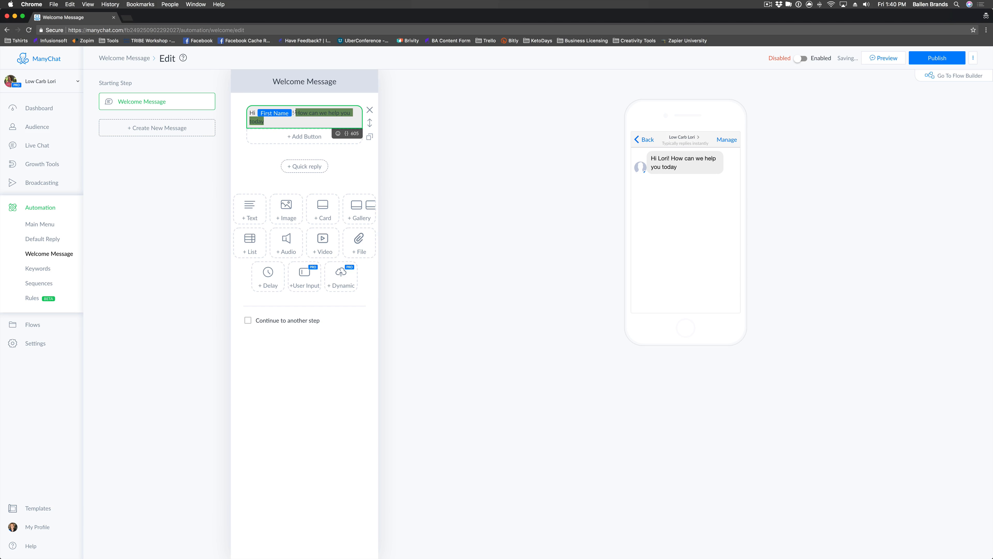
pyautogui.write('Are you a')
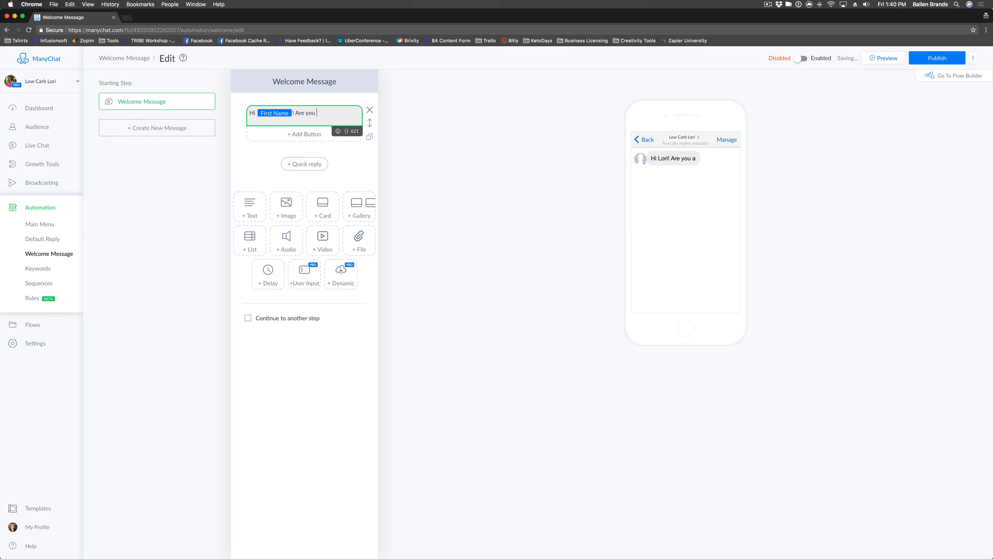
pyautogui.press('BackSpace')
pyautogui.press('BackSpace')
pyautogui.write('looking to buy or sell a house?')
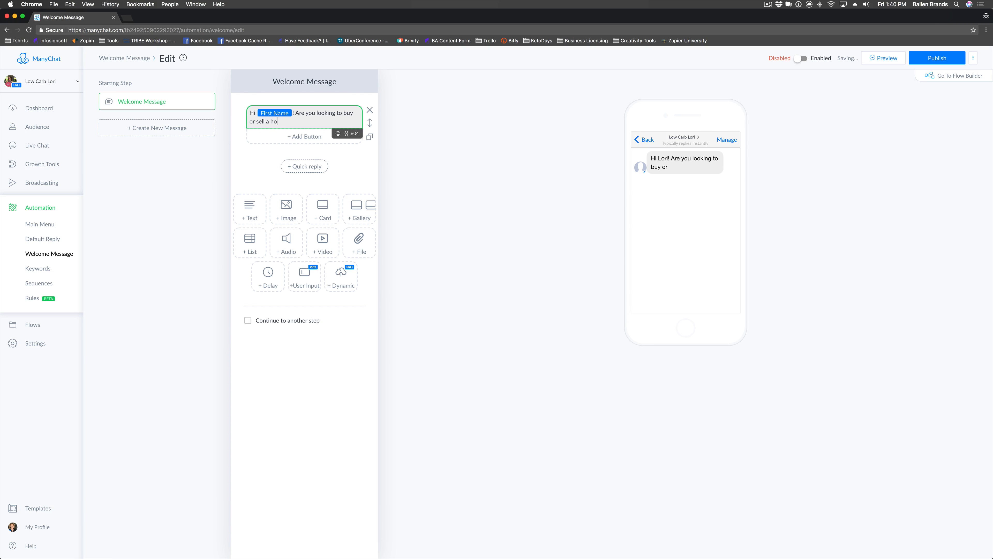
pyautogui.keyDown('shift'); pyautogui.click(296, 113); pyautogui.keyUp('shift')
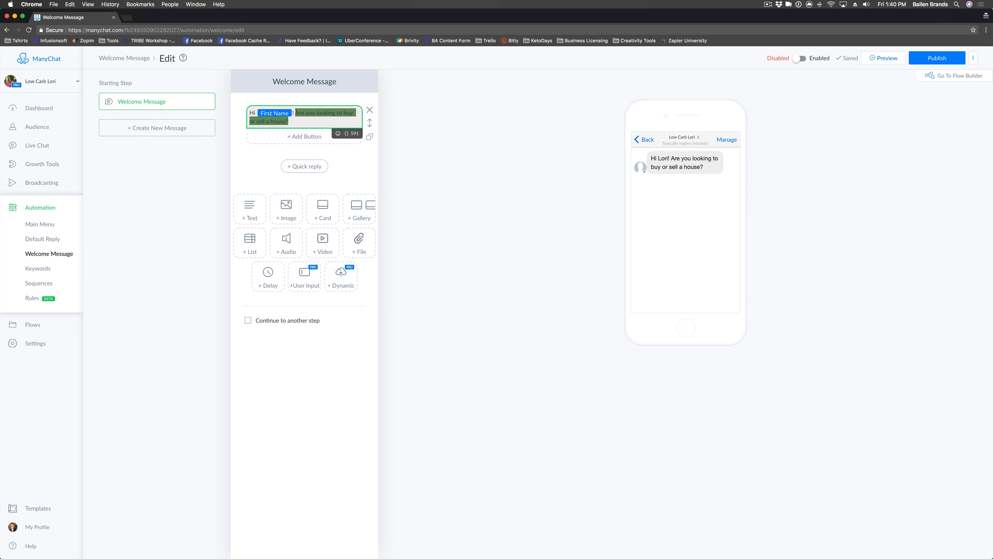
pyautogui.press('BackSpace')
pyautogui.write('How c')
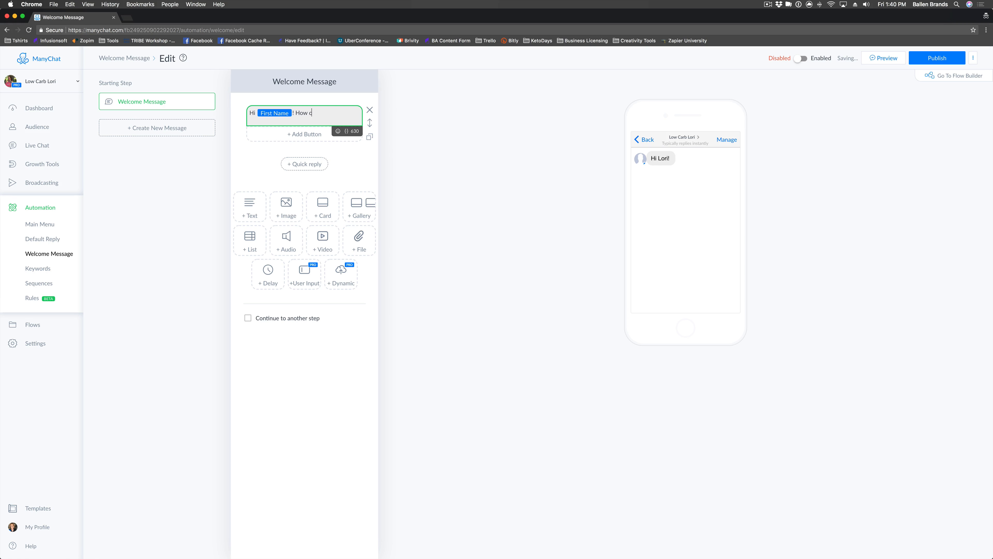
pyautogui.write('an we help you today?')
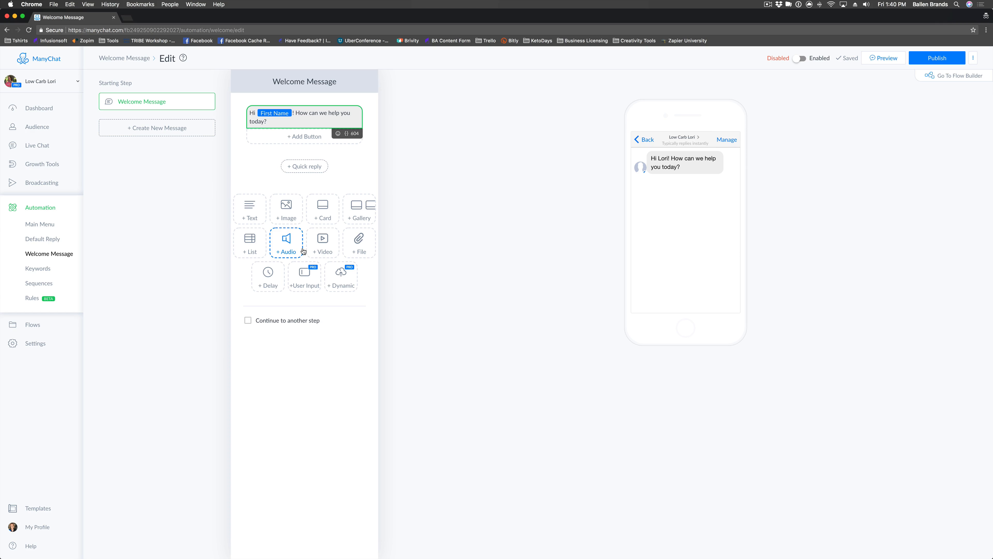
# Reword the message to 'Are you looking to lose weight and gain a healthier lifestyle with the Ketogenic diet?'.
pyautogui.click(305, 136)
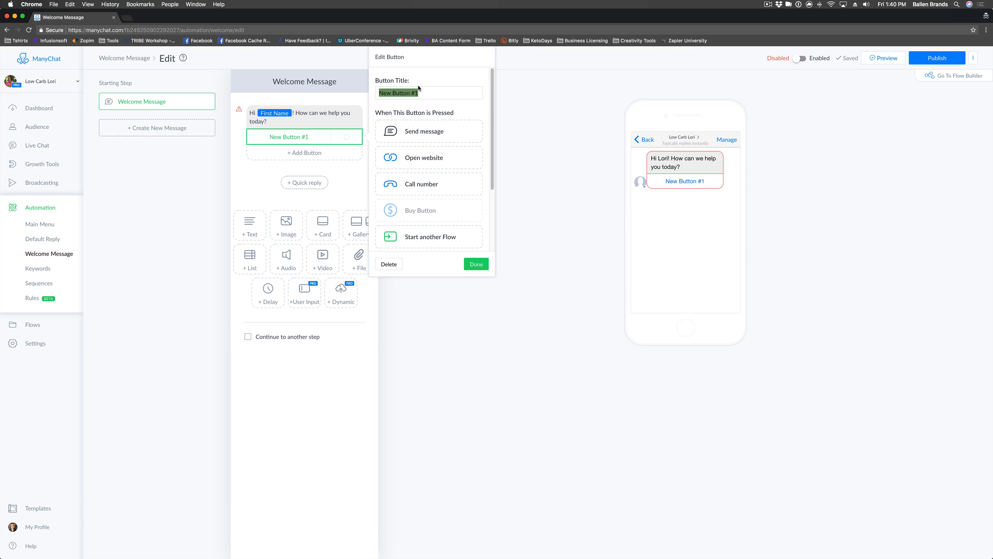
pyautogui.write('K')
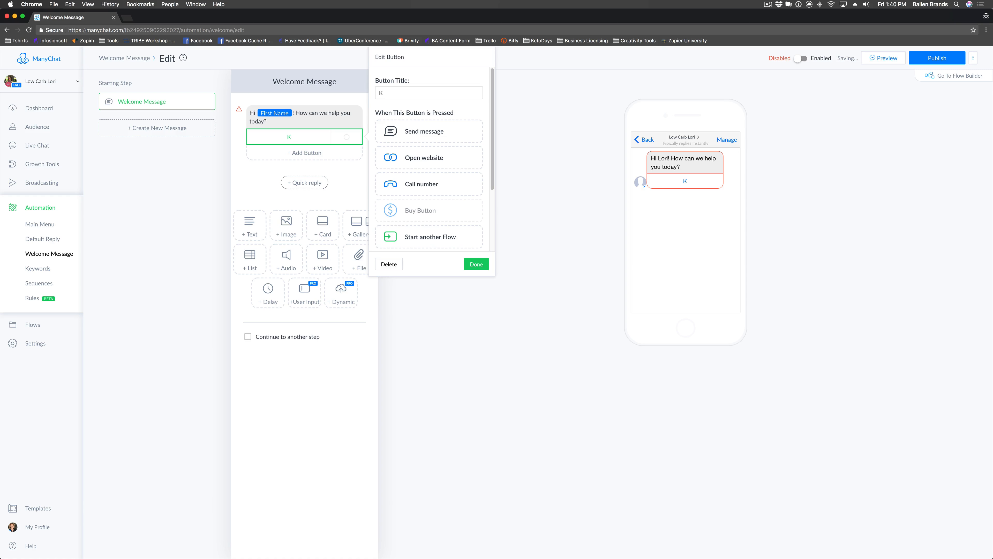
pyautogui.moveTo(267, 122); pyautogui.dragTo(296, 113)
pyautogui.write('A')
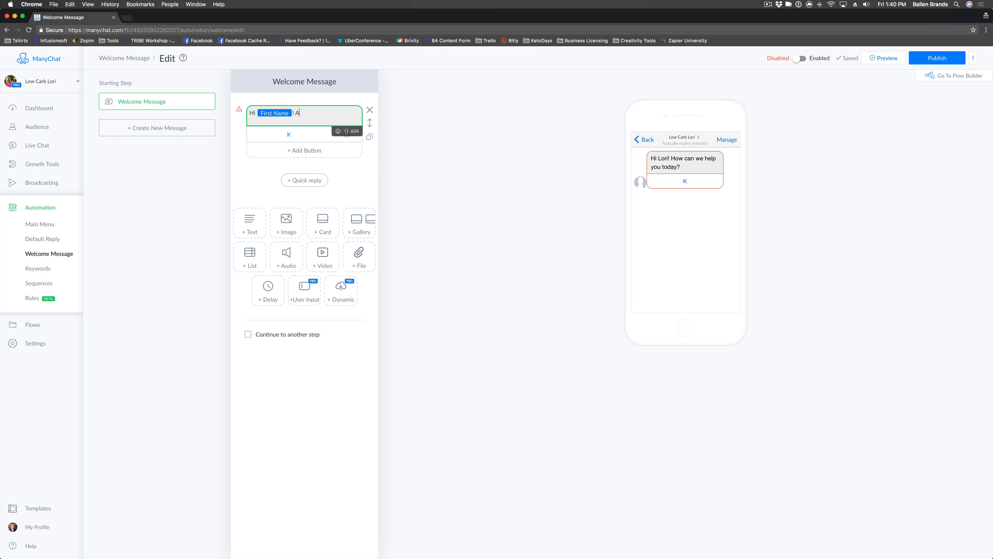
pyautogui.write('re you looking to lose weight')
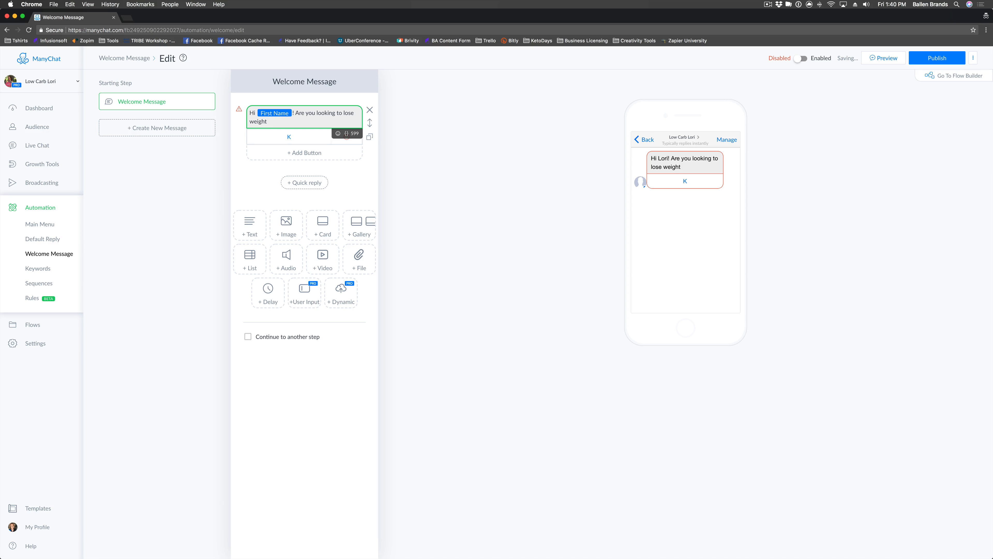
pyautogui.write(' and gain a healthier life')
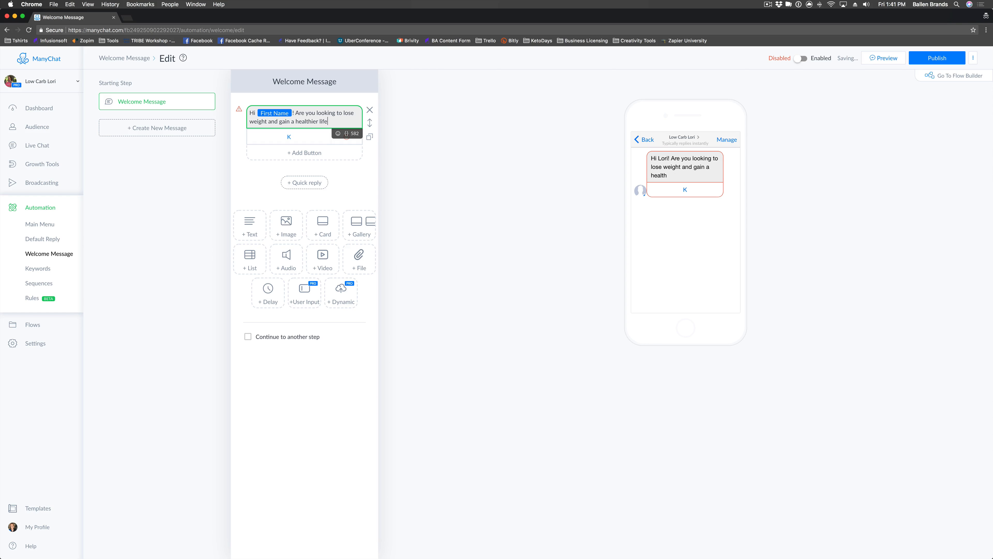
pyautogui.write('style with the Ket')
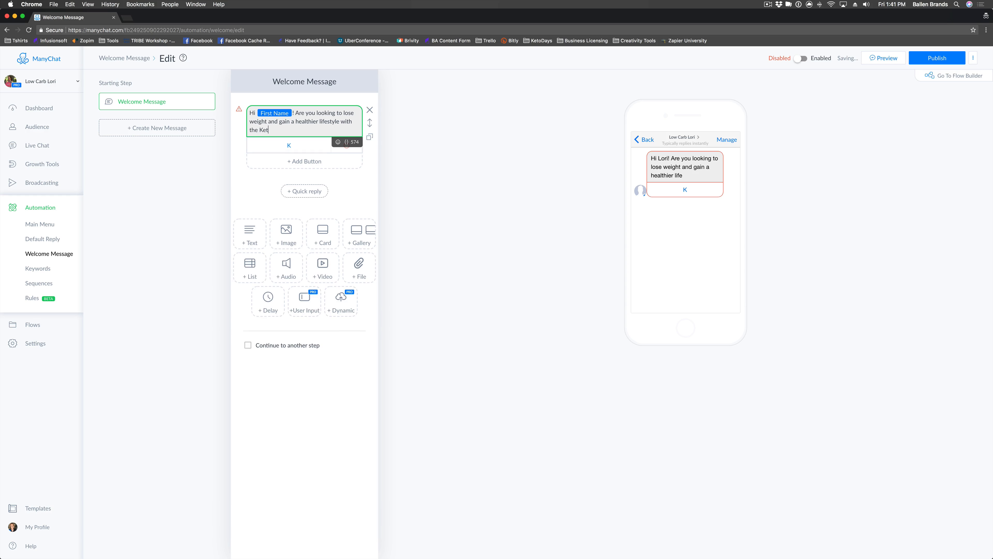
pyautogui.write('ogenic diety')
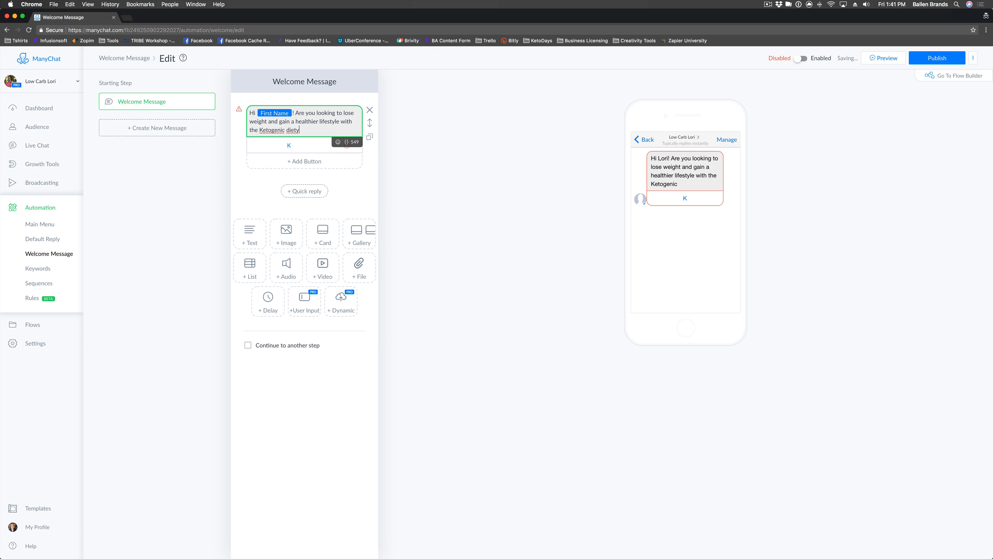
pyautogui.press('BackSpace')
pyautogui.write('?')
# Add 'Yes' and 'No' reply buttons under the message.
pyautogui.click(296, 145)
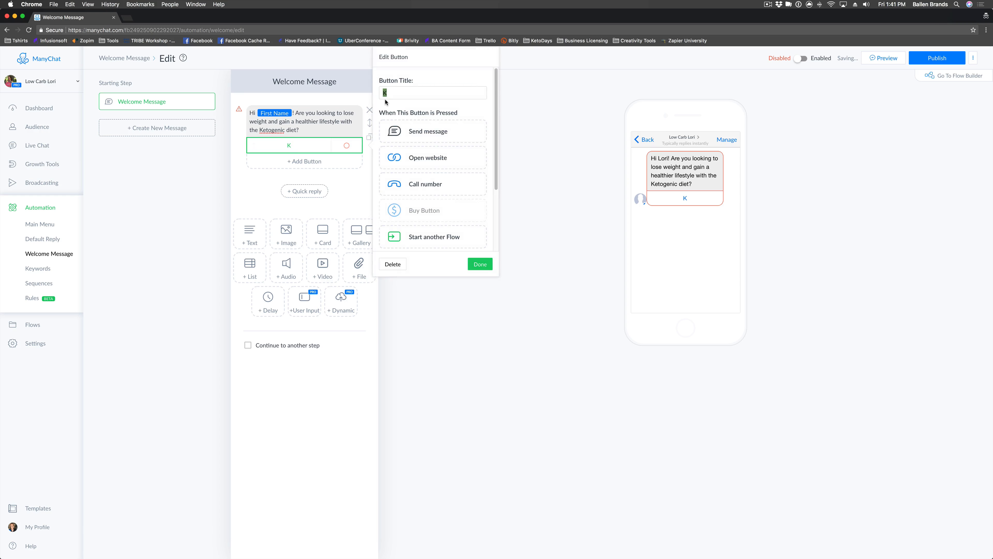
pyautogui.write('Yes')
pyautogui.click(484, 269)
pyautogui.click(306, 166)
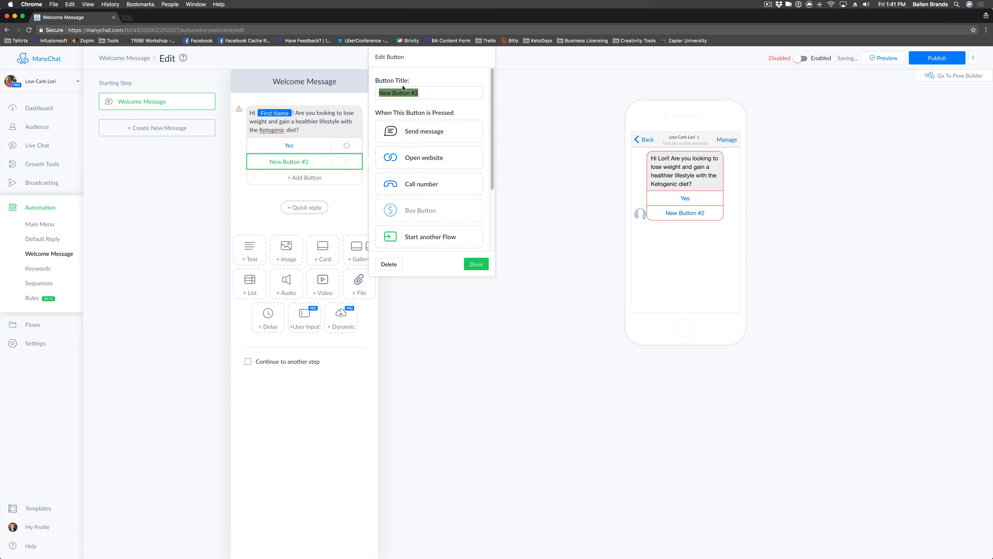
pyautogui.write('No')
pyautogui.click(474, 265)
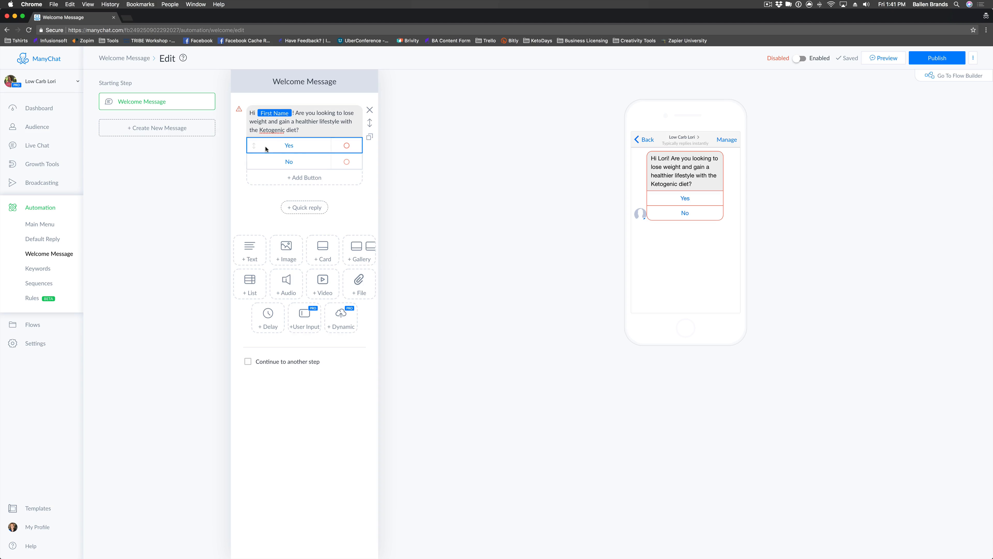
# Set the Yes button's action to Send message, creating a new attached step.
pyautogui.click(293, 147)
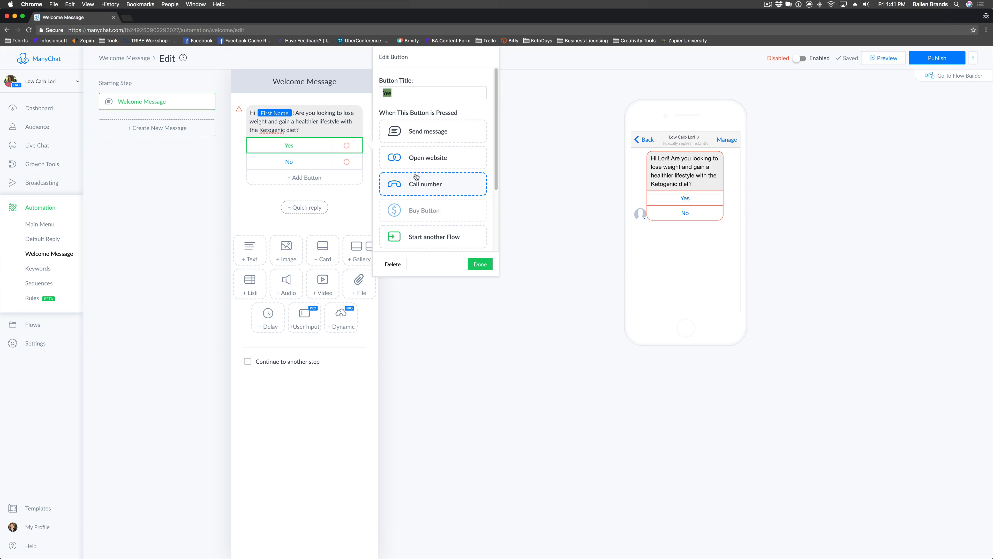
pyautogui.scroll(-5, 416, 176)
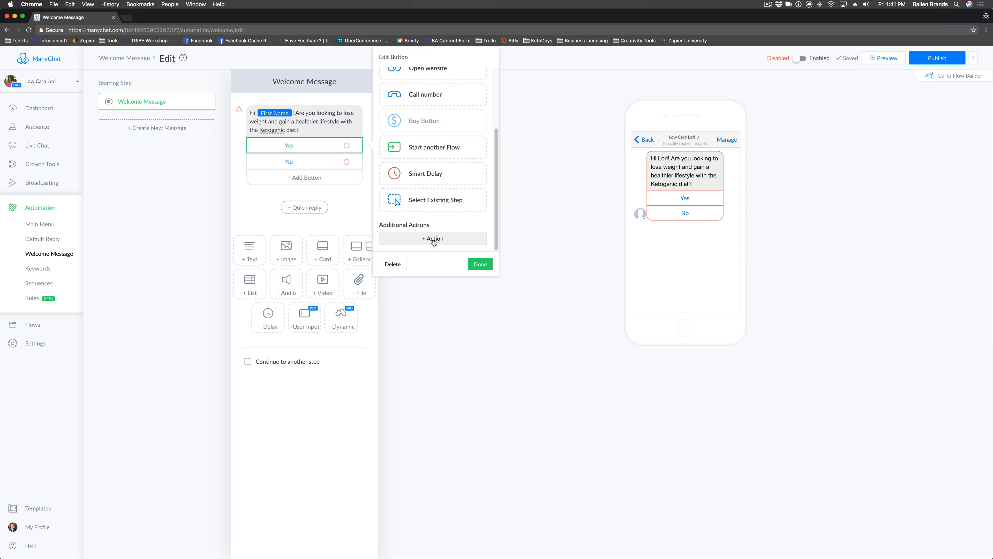
pyautogui.click(434, 241)
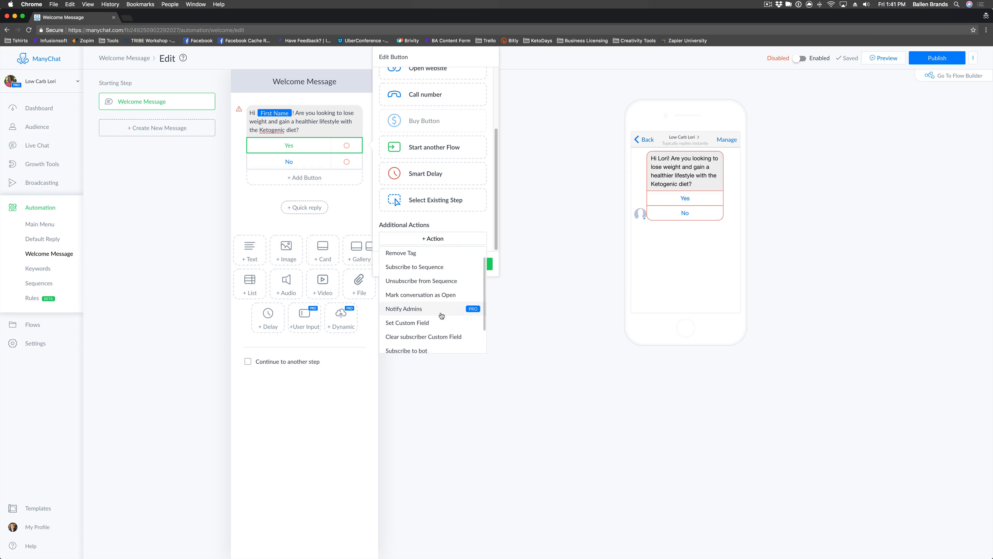
pyautogui.scroll(-3, 430, 309)
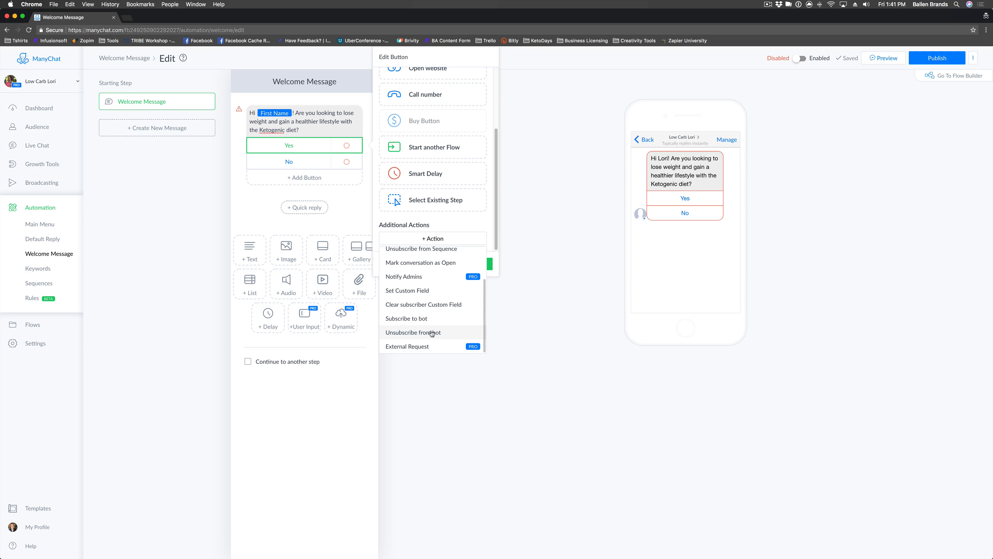
pyautogui.scroll(3, 437, 282)
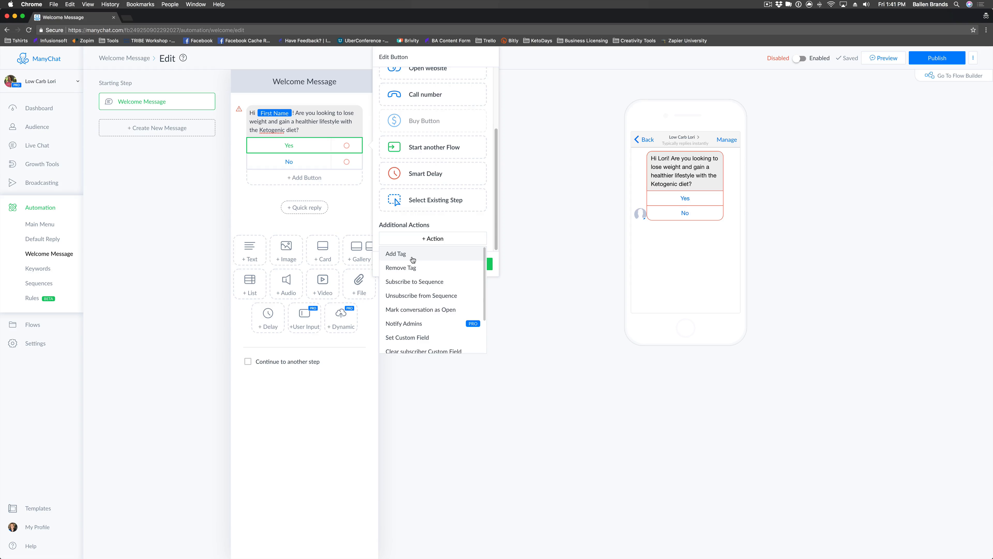
pyautogui.click(450, 222)
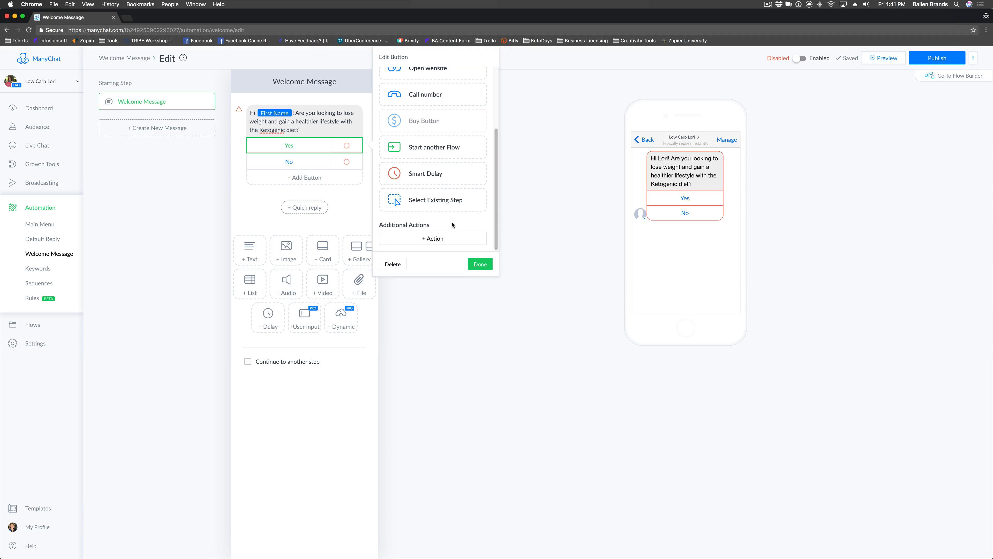
pyautogui.scroll(5, 452, 223)
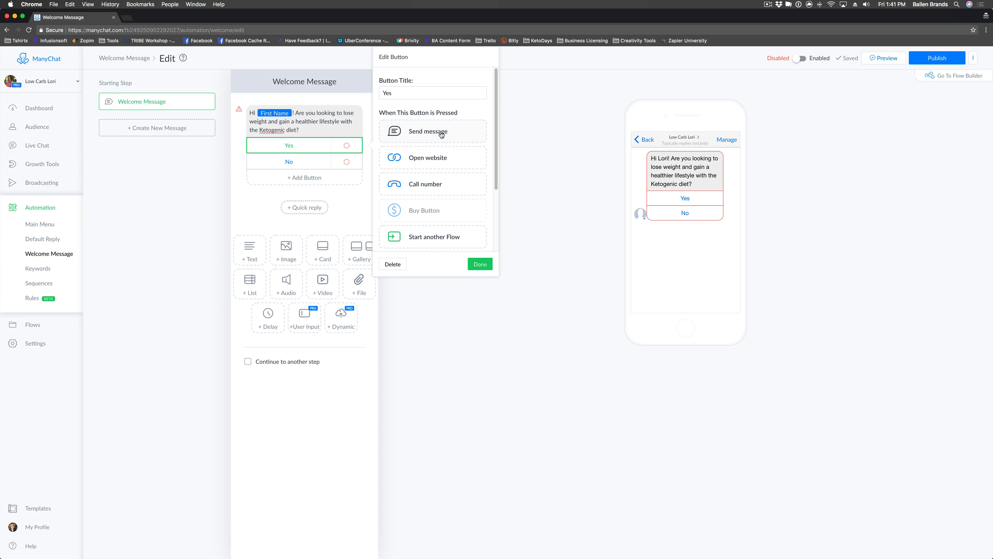
pyautogui.scroll(-1, 451, 134)
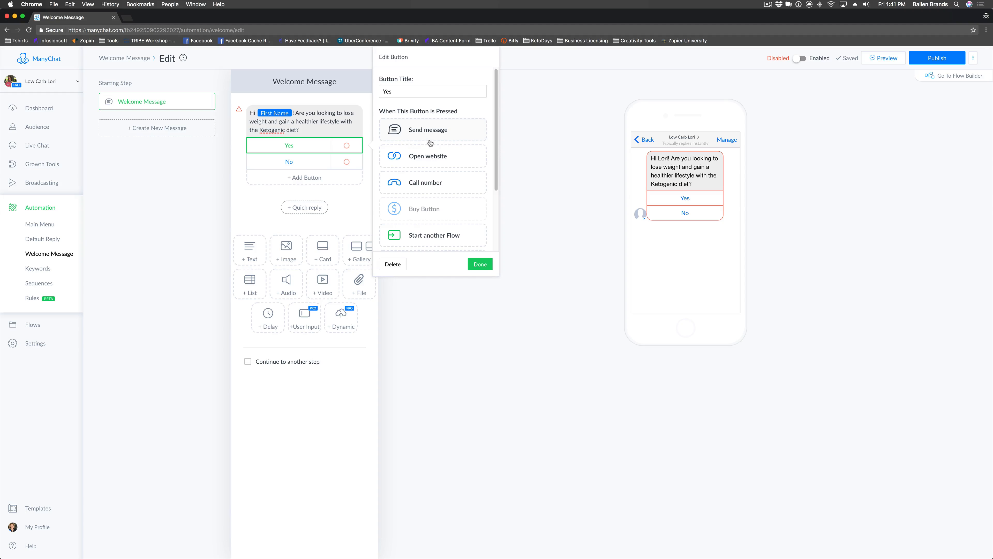
pyautogui.scroll(-2, 438, 158)
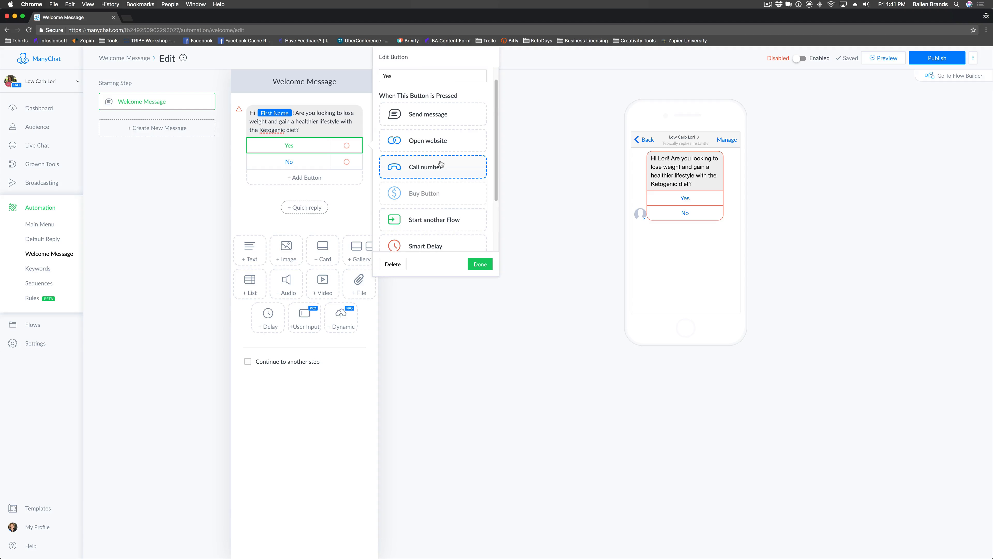
pyautogui.scroll(-3, 441, 163)
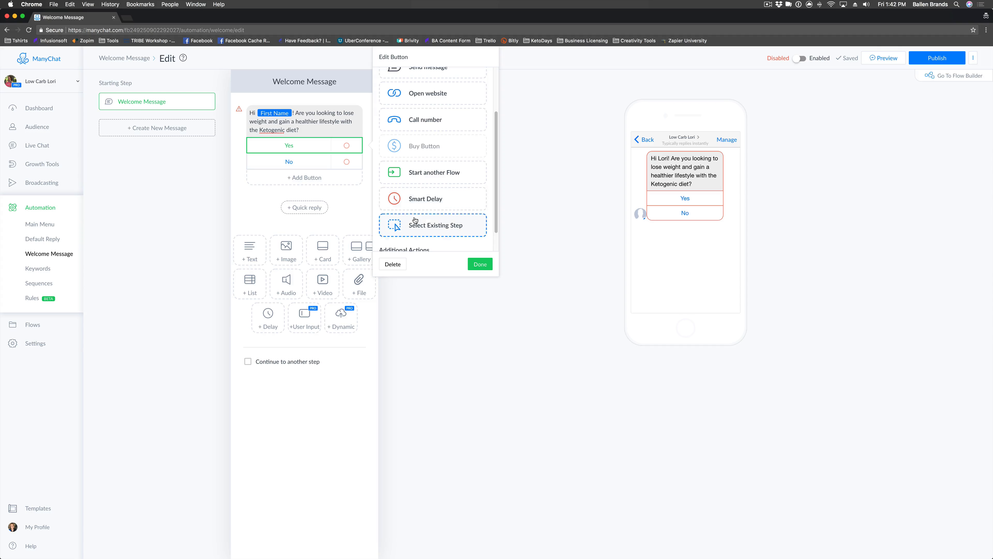
pyautogui.scroll(-1, 398, 235)
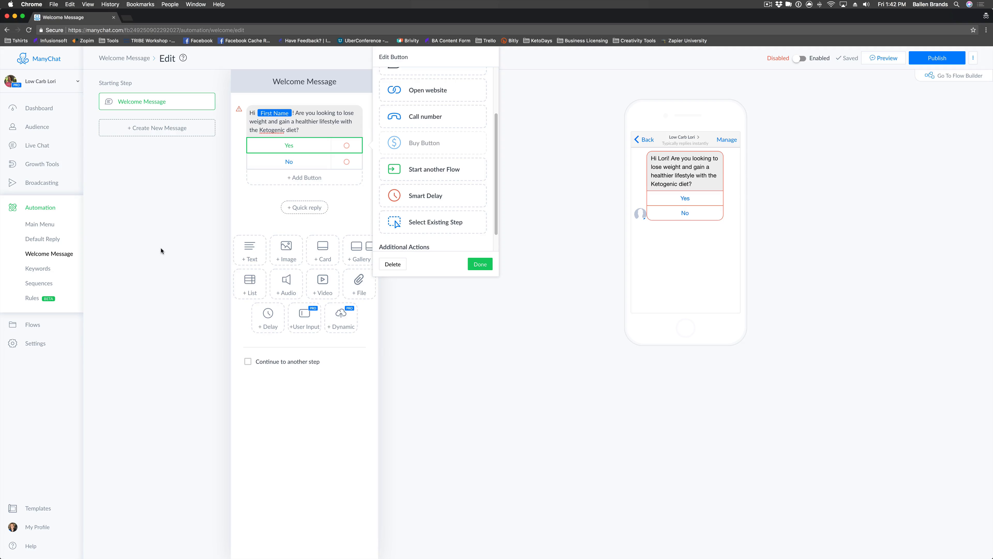
pyautogui.scroll(3, 430, 219)
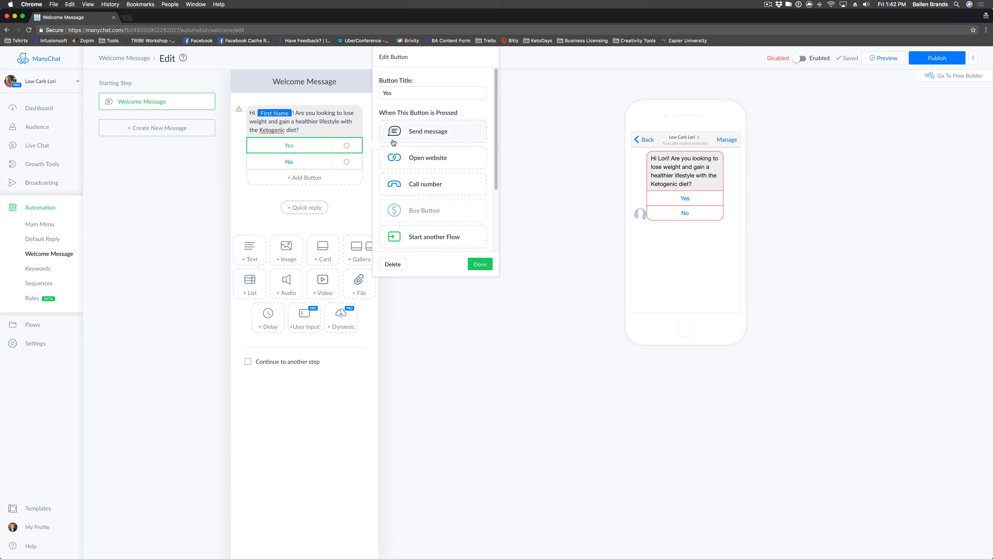
pyautogui.click(431, 133)
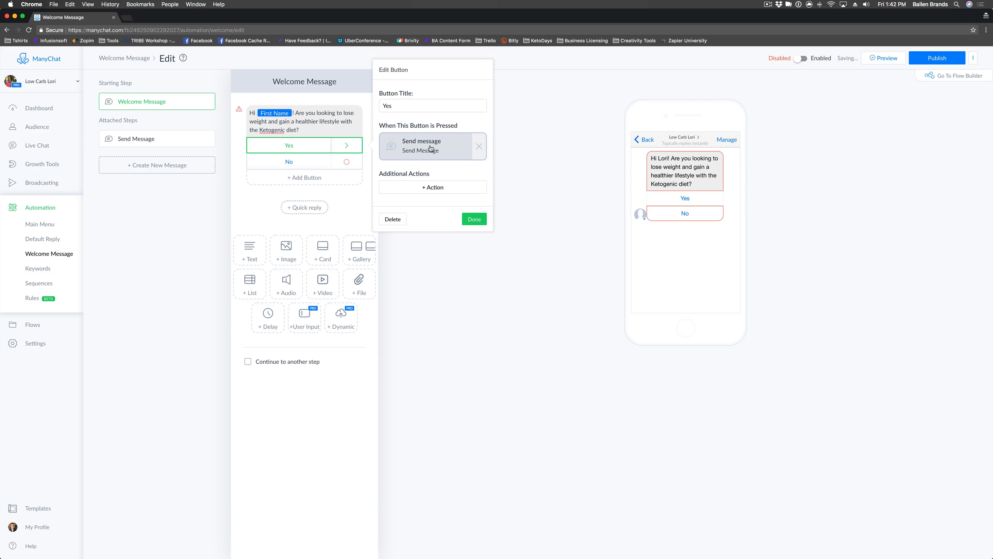
# Rename the new Send Message step to 'Interested in Keto'.
pyautogui.click(415, 149)
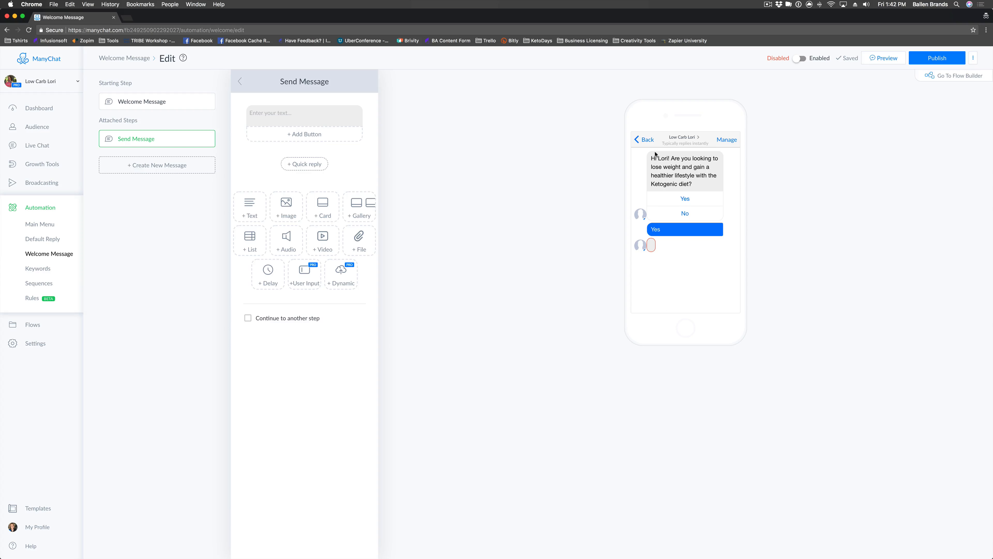
pyautogui.click(316, 108)
pyautogui.click(298, 81)
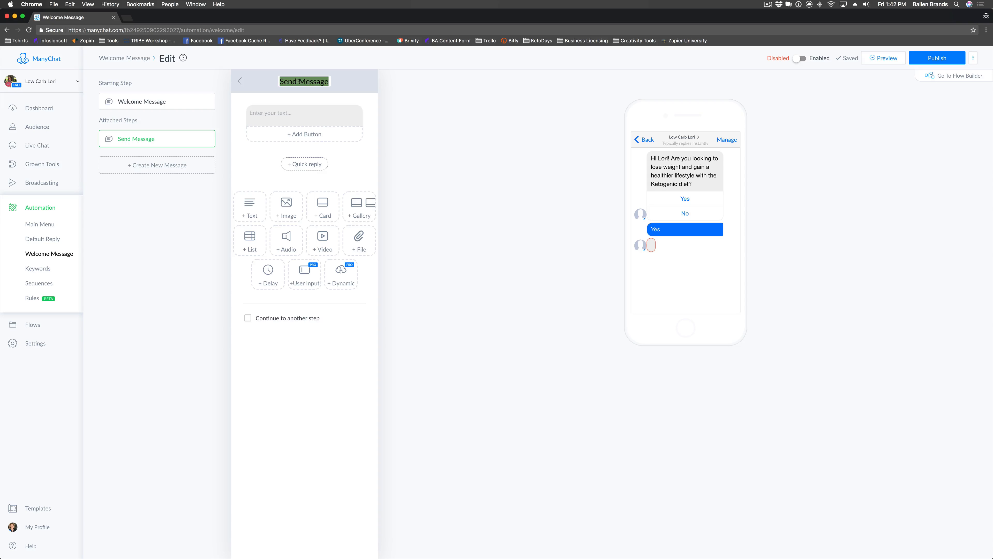
pyautogui.write('Interested in Keto')
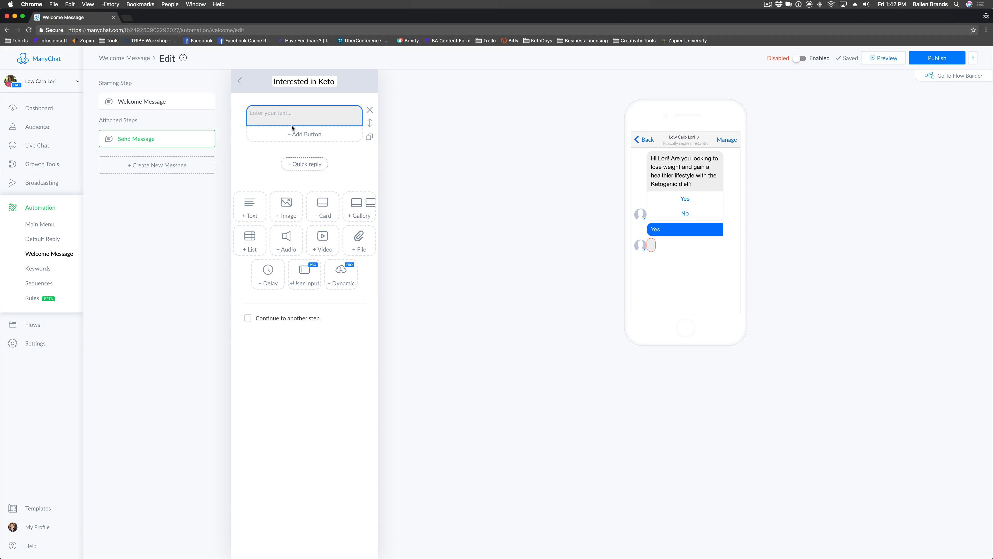
# Write the question 'Are you looking for one-on-one coaching solutions or an all-in-one starter package?'.
pyautogui.click(289, 114)
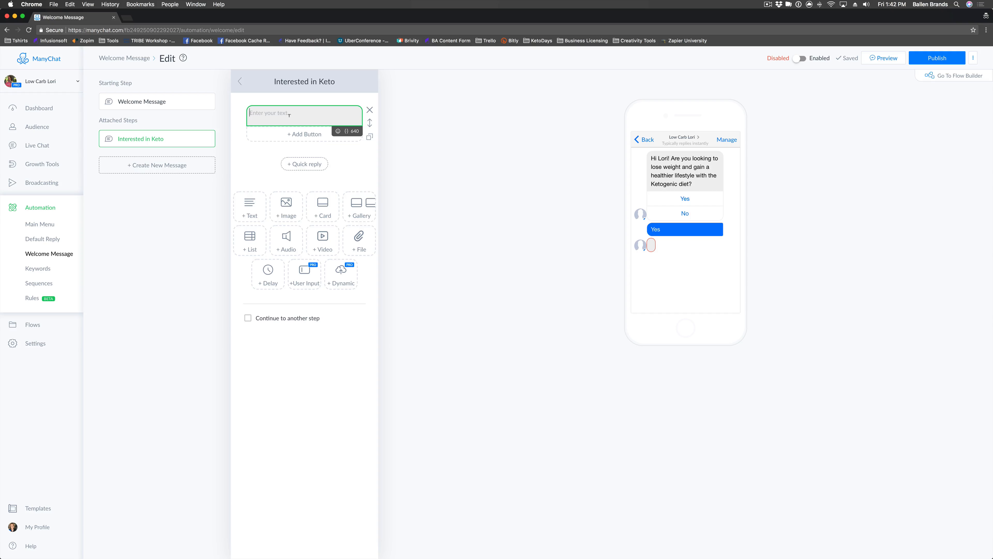
pyautogui.write('e you looking for more info')
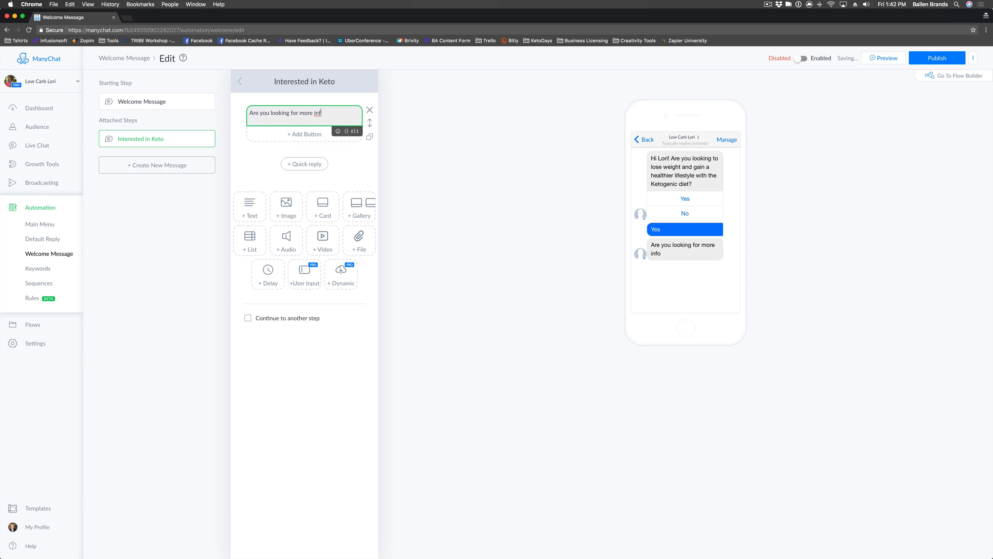
pyautogui.press('BackSpace')
pyautogui.press('BackSpace')
pyautogui.press('BackSpace')
pyautogui.press('BackSpace')
pyautogui.press('BackSpace')
pyautogui.press('BackSpace')
pyautogui.press('BackSpace')
pyautogui.press('BackSpace')
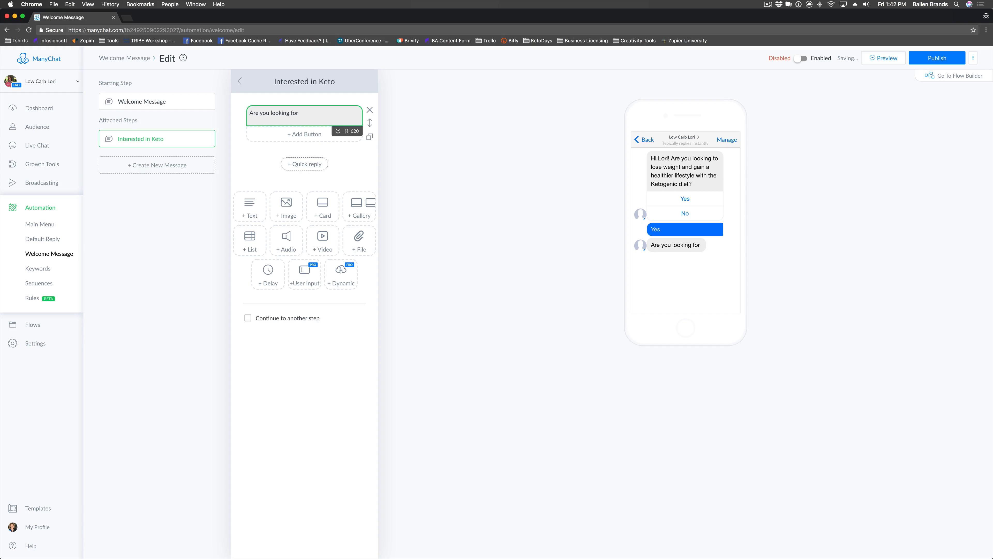
pyautogui.write('co')
pyautogui.write('e-on-one coaching ')
pyautogui.write('solutions or a ')
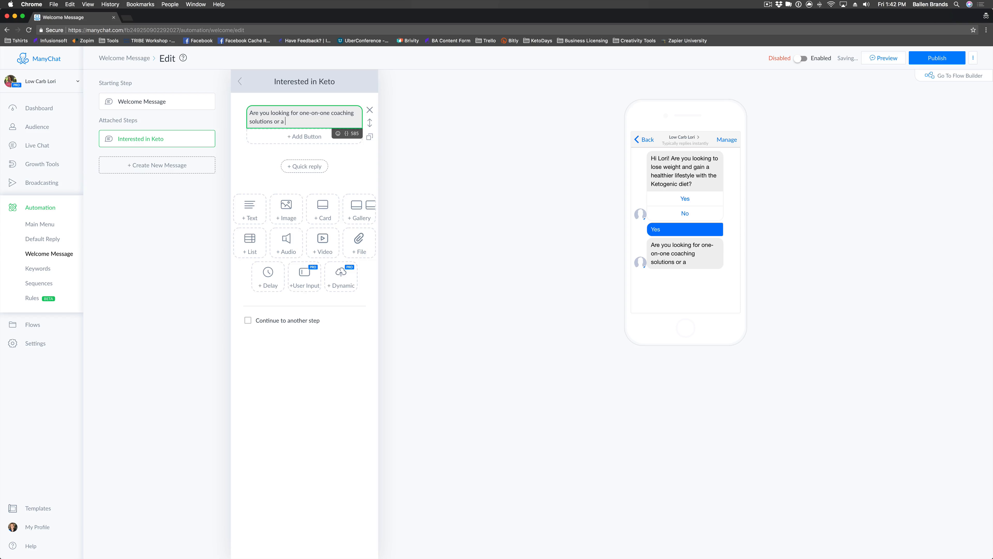
pyautogui.write('n all-in-one starter ')
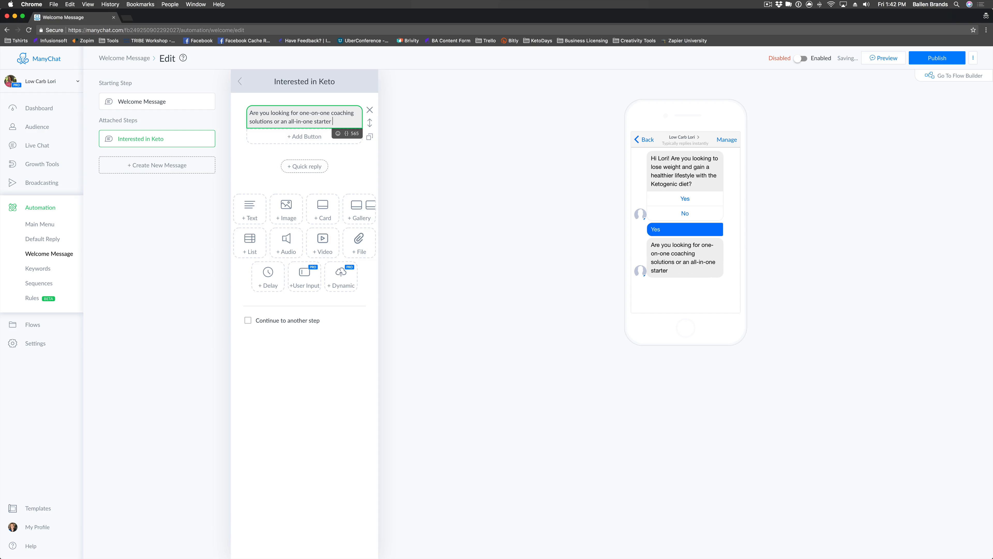
pyautogui.write('package?')
# Add a 'One-on-One' reply button under the question.
pyautogui.click(304, 136)
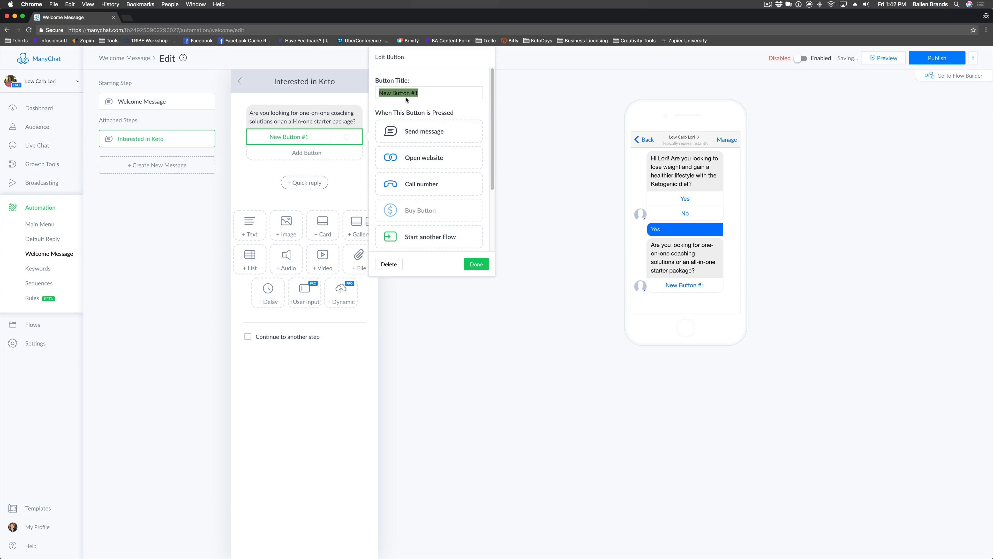
pyautogui.write('One-onP')
pyautogui.press('BackSpace')
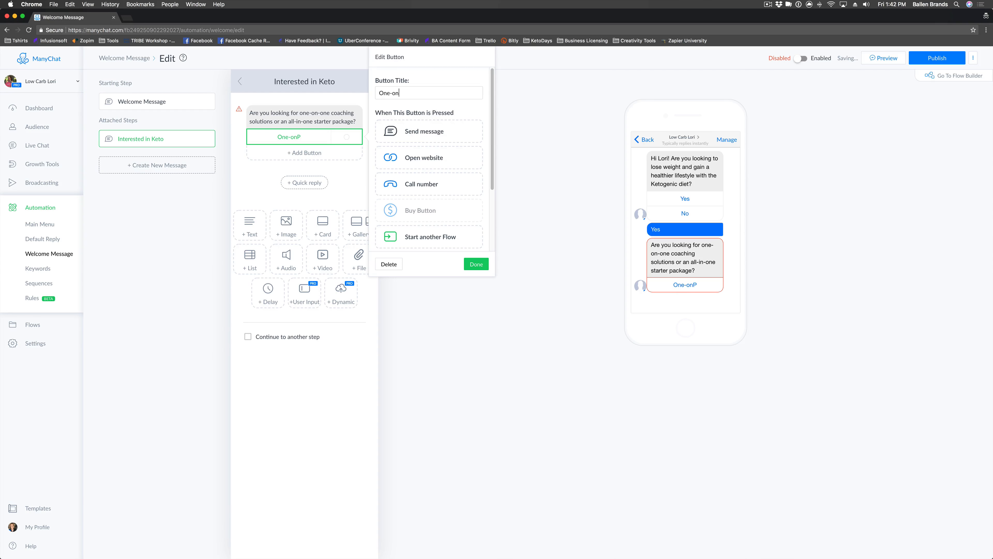
pyautogui.write('e')
pyautogui.press('BackSpace')
pyautogui.write('-One')
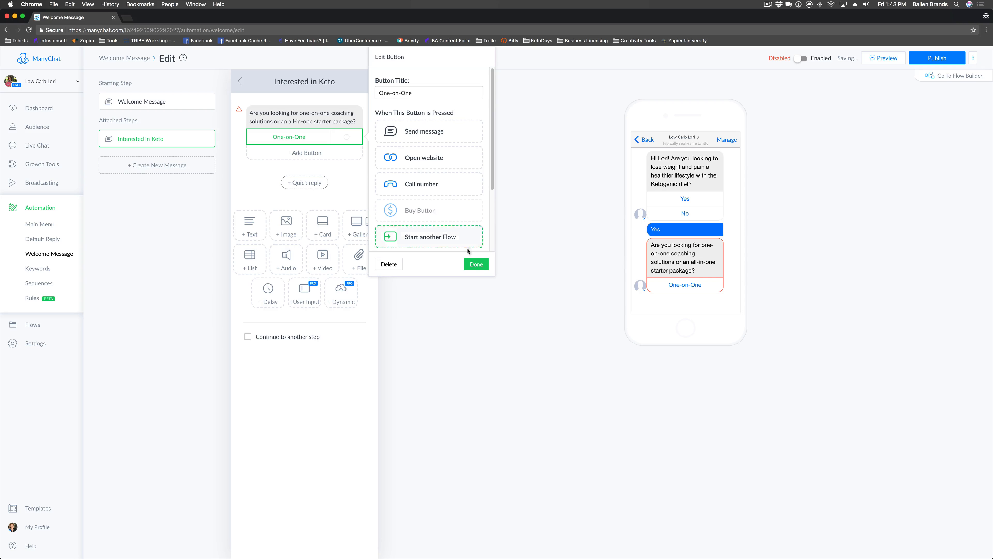
pyautogui.click(476, 264)
# Add 'Starter Package' and 'Not Sure' reply buttons below it.
pyautogui.click(297, 150)
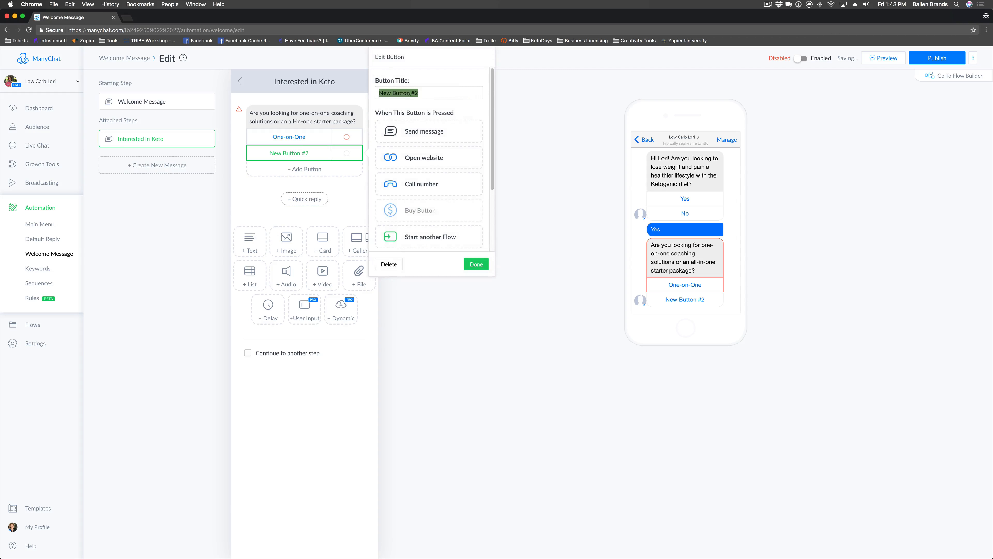
pyautogui.write('Start P')
pyautogui.press('BackSpace')
pyautogui.press('BackSpace')
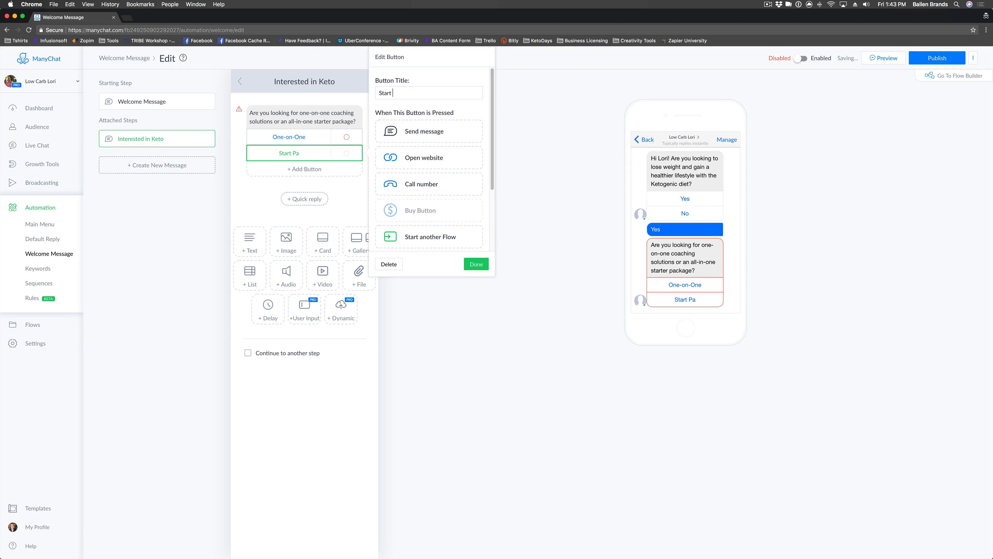
pyautogui.write('er Package')
pyautogui.click(476, 264)
pyautogui.click(305, 169)
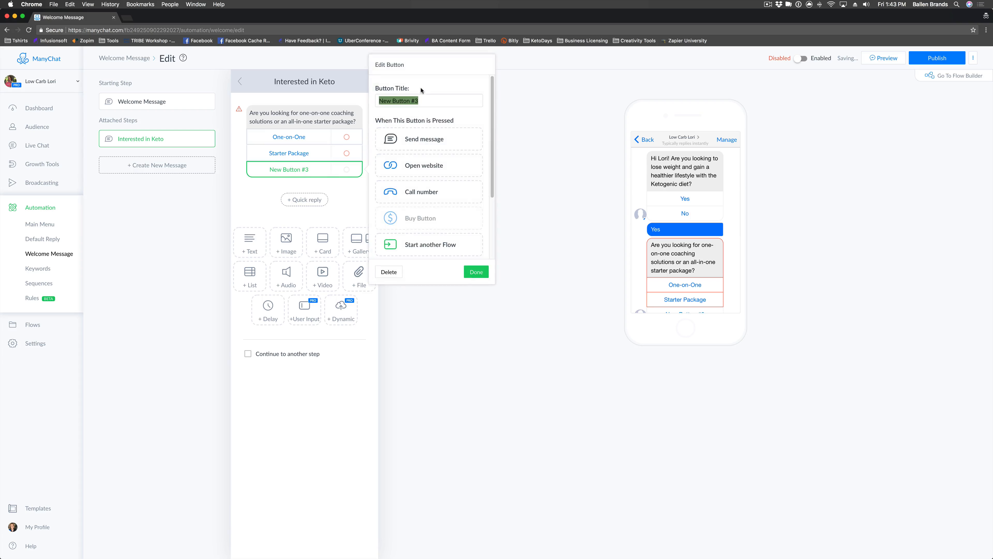
pyautogui.write('Not Sure')
pyautogui.click(475, 272)
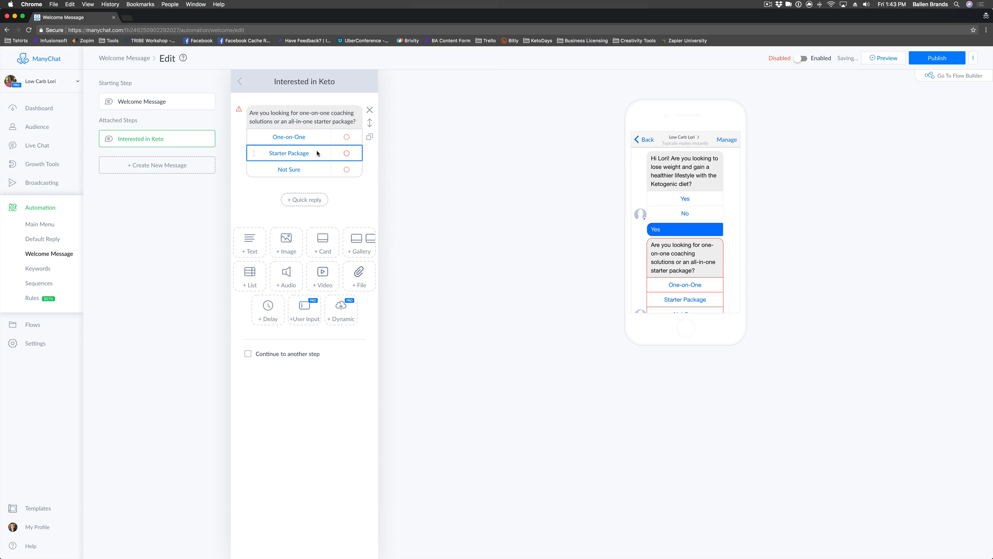
pyautogui.click(293, 138)
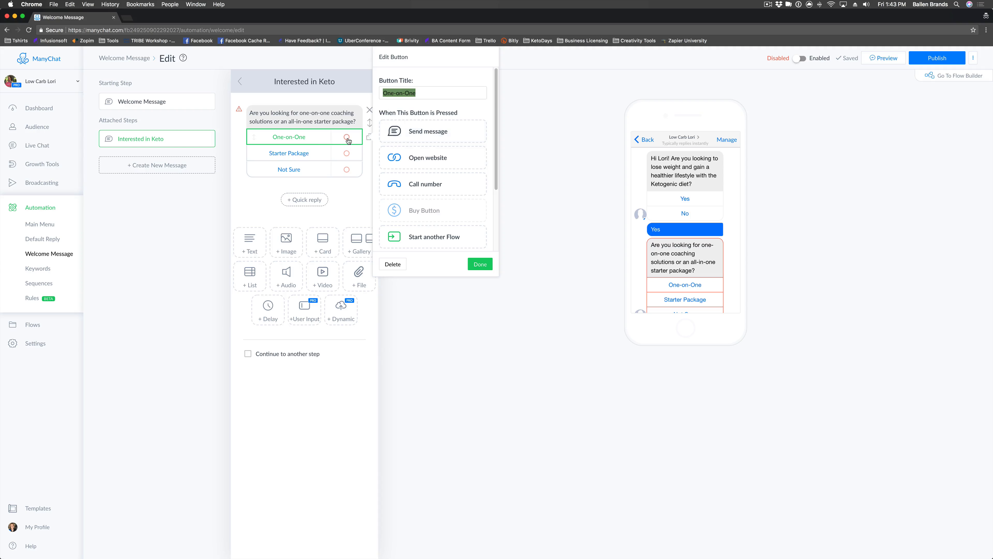
# Make the One-on-One button send a new step named 'One-On-One Interest'.
pyautogui.click(304, 153)
pyautogui.click(304, 137)
pyautogui.click(424, 137)
pyautogui.click(424, 137)
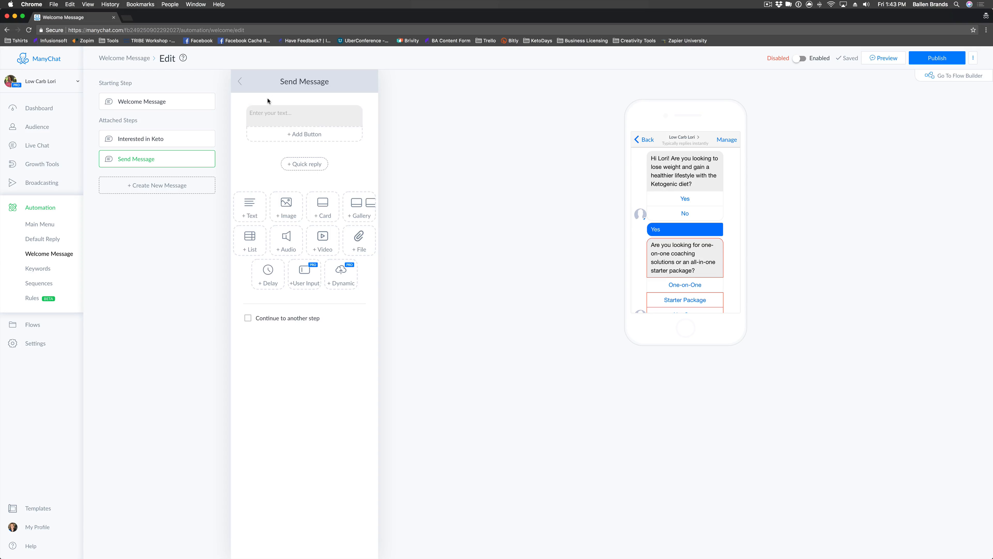
pyautogui.click(302, 80)
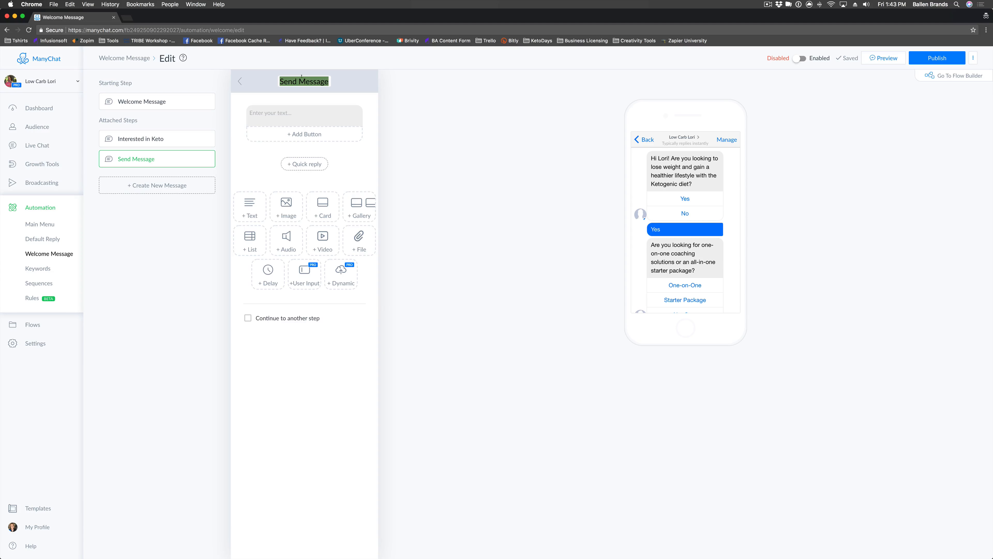
pyautogui.write('One-On)')
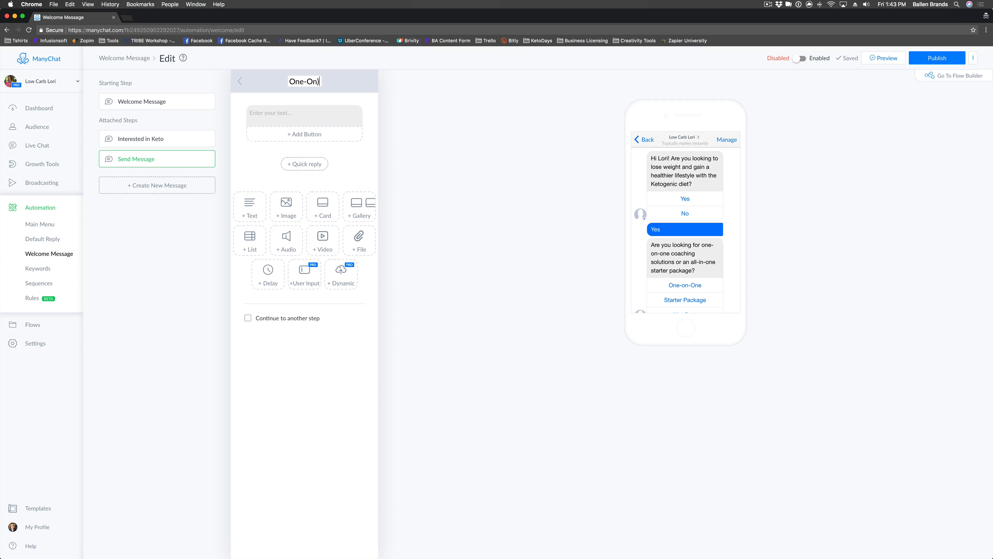
pyautogui.press('BackSpace')
pyautogui.write('-One Interest')
# Write that one-on-one coaching is offered and ask their spend per single coaching session.
pyautogui.click(302, 113)
pyautogui.write('Great')
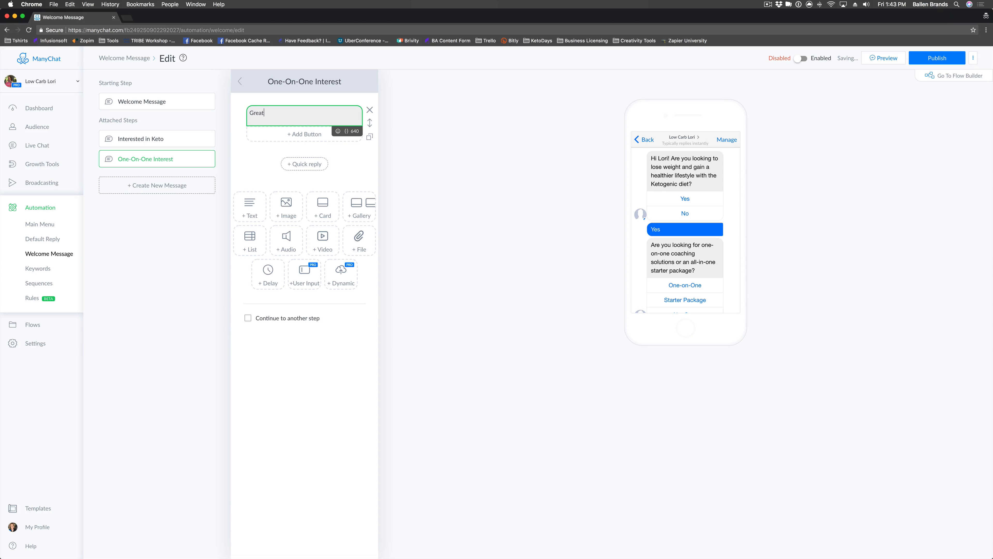
pyautogui.write('! We can definitely help with that. We have gre')
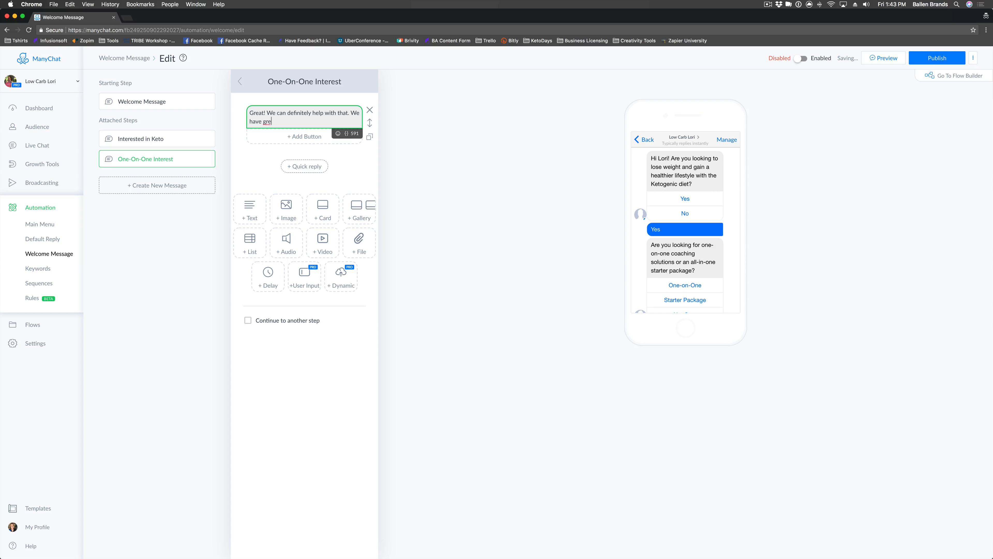
pyautogui.write('at one-on-one coaching solutions to help you ')
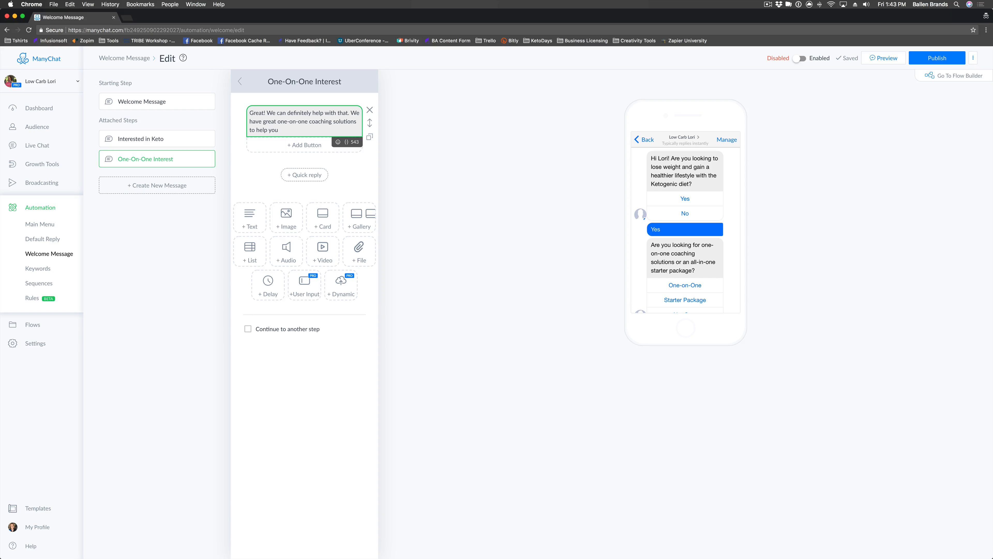
pyautogui.write('out. What are you looking to spend on')
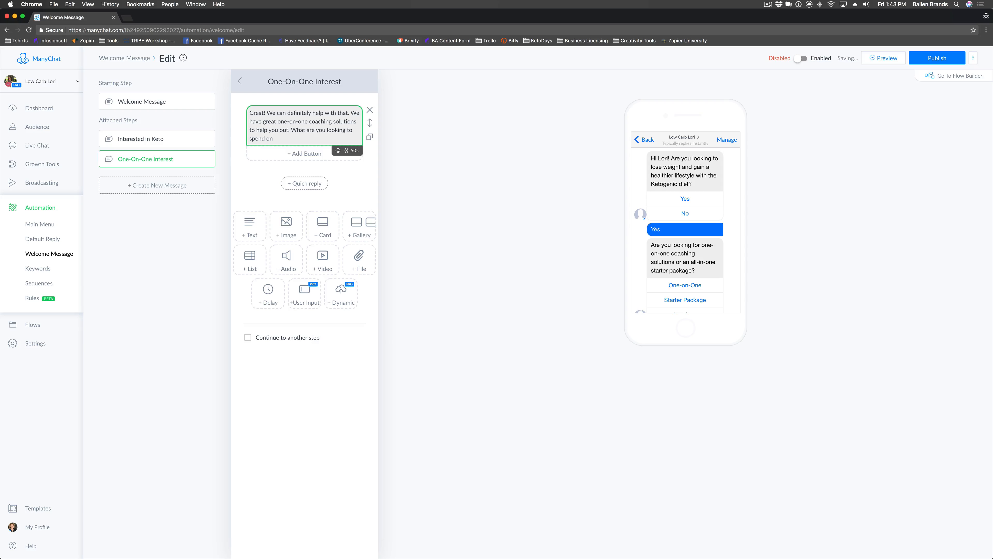
pyautogui.write(' coaching')
pyautogui.press('BackSpace')
pyautogui.press('BackSpace')
pyautogui.press('BackSpace')
pyautogui.press('BackSpace')
pyautogui.press('BackSpace')
pyautogui.press('BackSpace')
pyautogui.press('BackSpace')
pyautogui.press('BackSpace')
pyautogui.write('a single coaching session?')
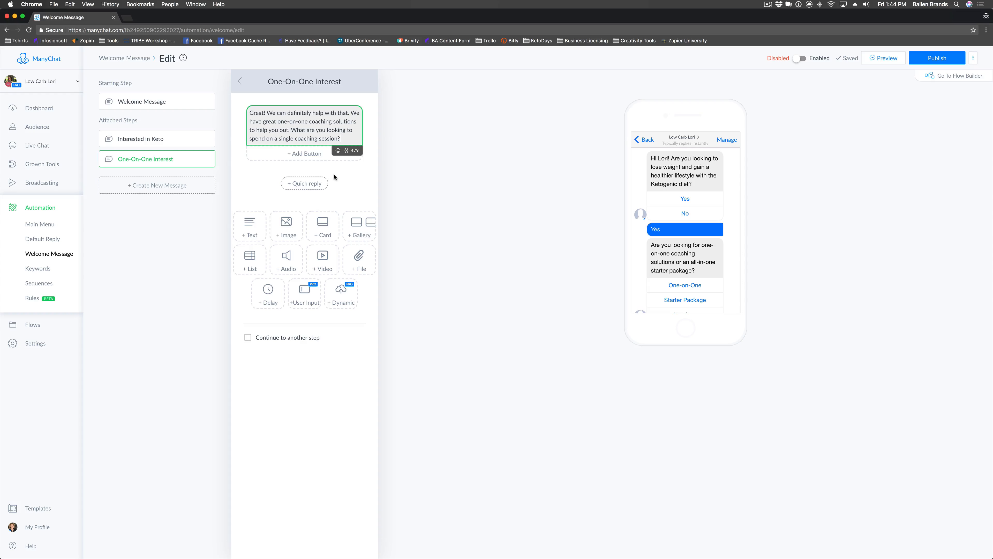
# Add an 'Under $100' reply button beneath the coaching question.
pyautogui.click(318, 155)
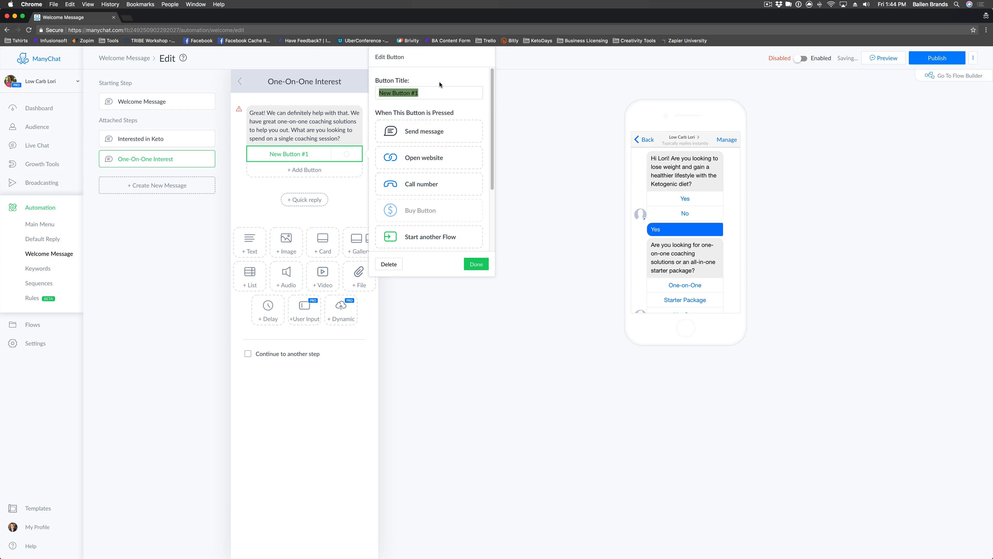
pyautogui.write('Under $')
pyautogui.press('BackSpace')
pyautogui.write('100')
pyautogui.press('BackSpace')
pyautogui.press('BackSpace')
pyautogui.press('BackSpace')
pyautogui.write('$100')
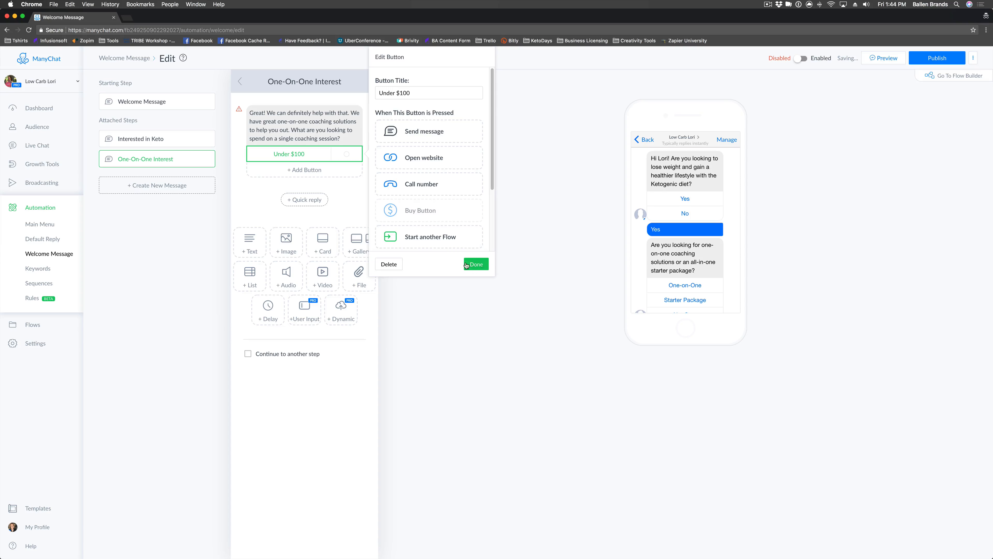
pyautogui.click(305, 170)
# Add a second button, retitling it from 'Under $200' to 'Over $100'.
pyautogui.click(305, 169)
pyautogui.write('Unde')
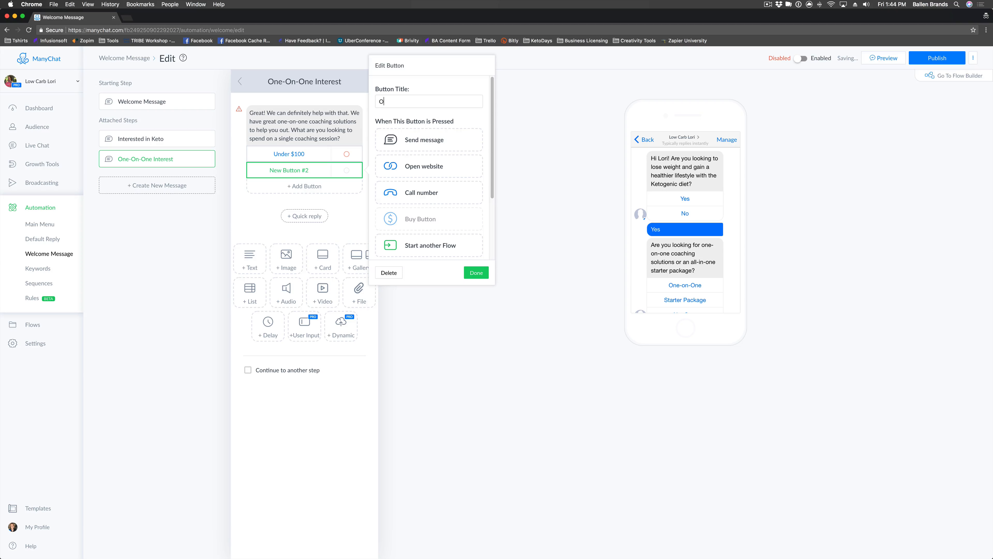
pyautogui.write('r $200')
pyautogui.click(484, 274)
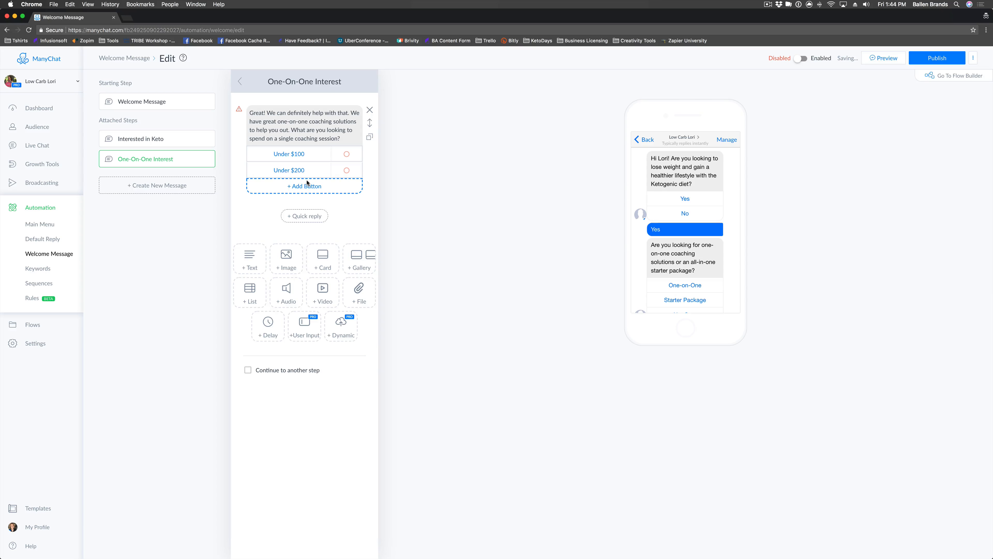
pyautogui.click(305, 169)
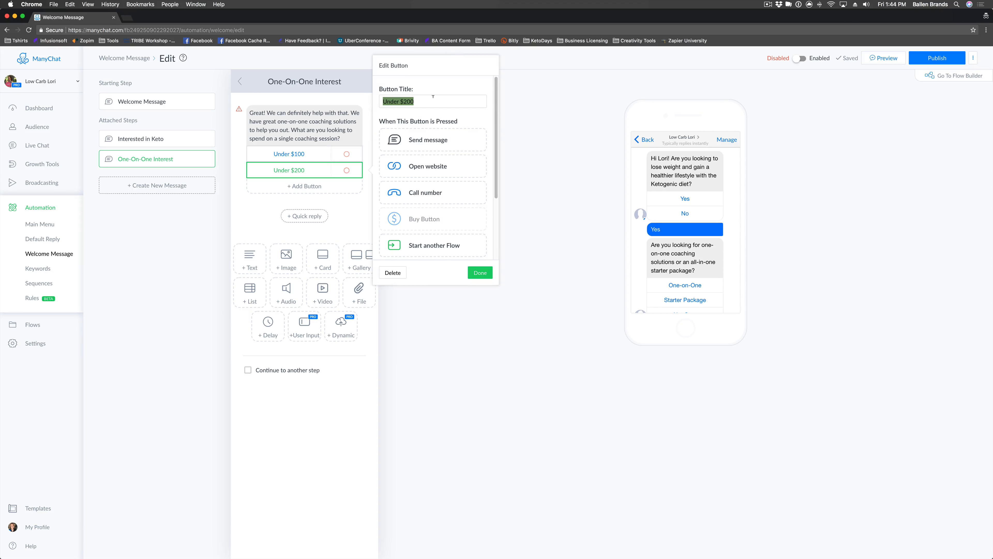
pyautogui.write('Over $100')
pyautogui.click(481, 273)
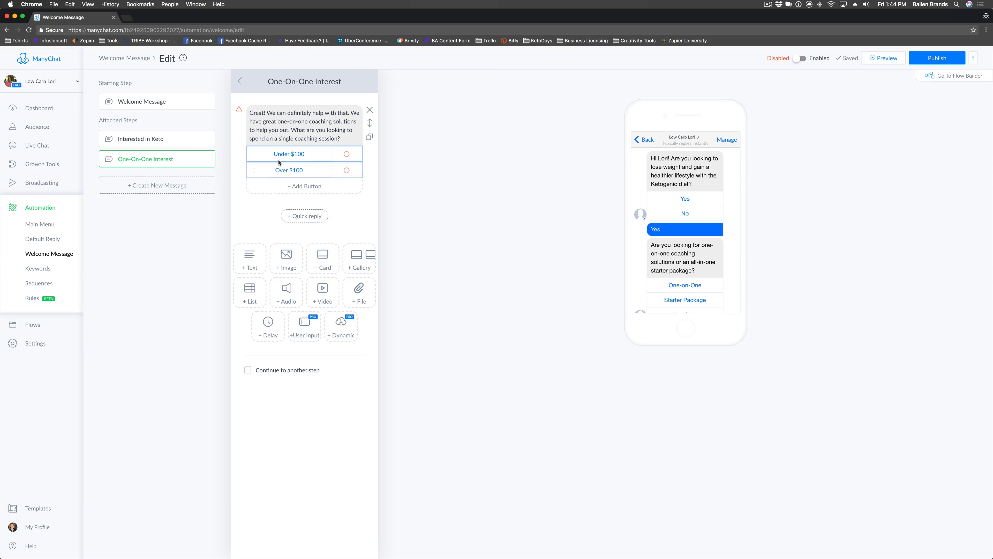
# Make the Under $100 button add the new tag 'Keto Coaching Budget | Under $100'.
pyautogui.click(300, 154)
pyautogui.scroll(-2, 449, 205)
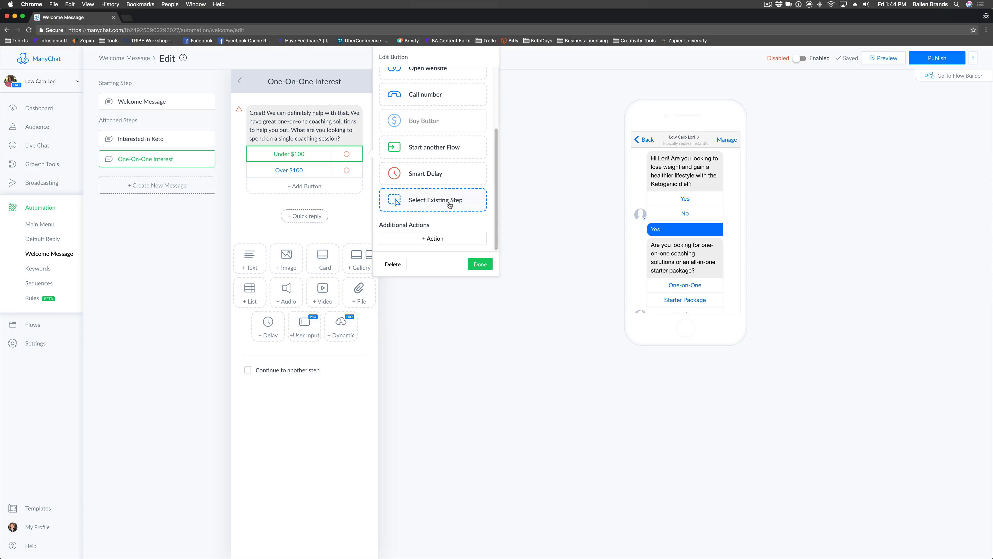
pyautogui.click(411, 242)
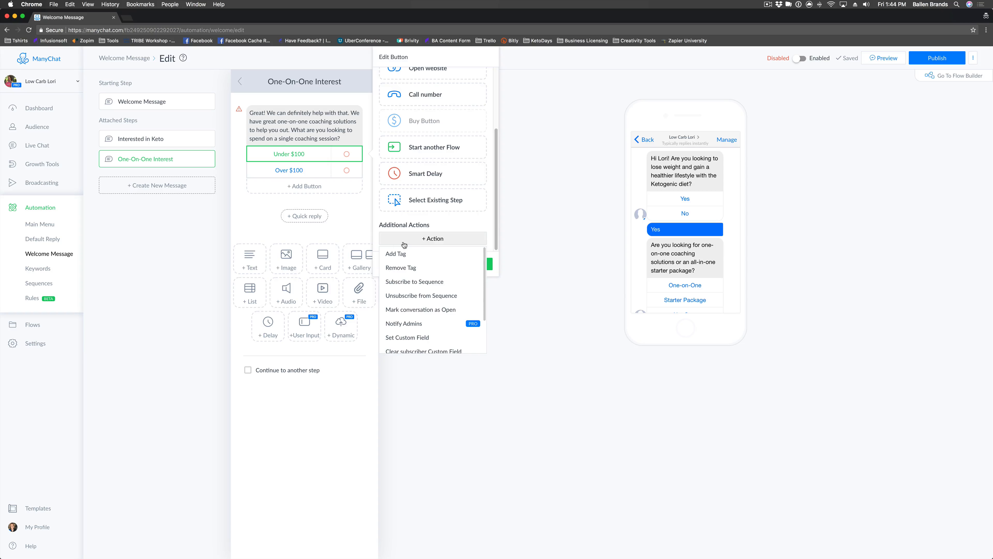
pyautogui.click(402, 254)
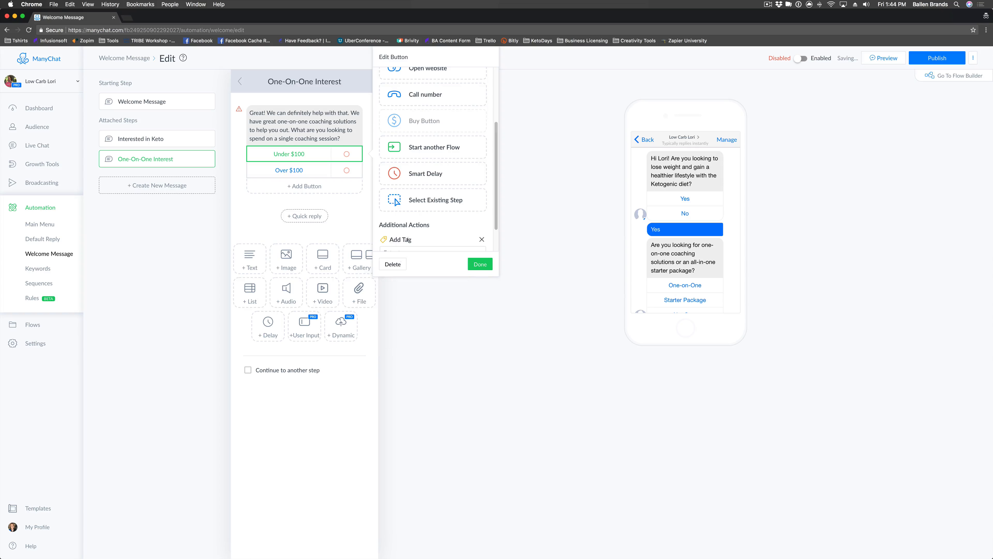
pyautogui.click(416, 249)
pyautogui.write('Keto Bu')
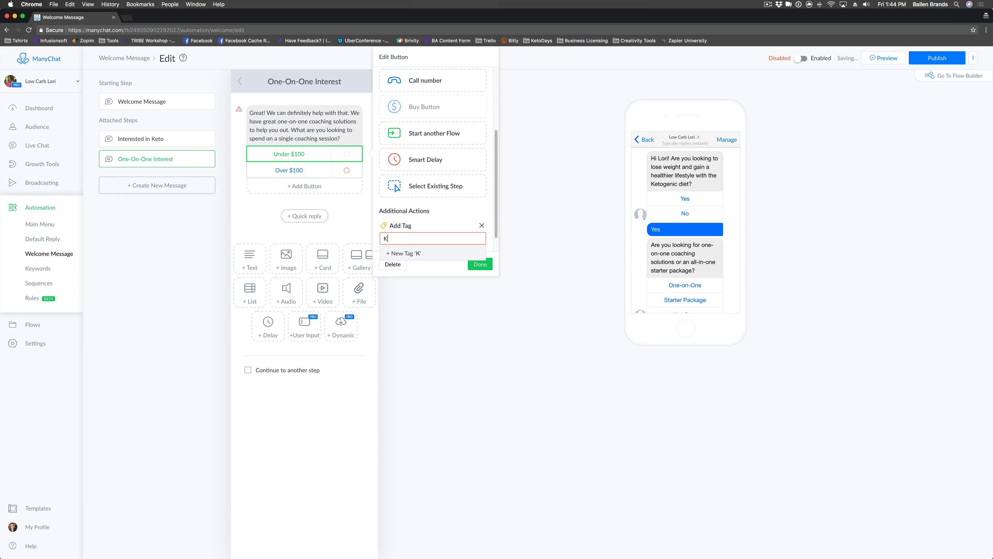
pyautogui.press('BackSpace')
pyautogui.press('BackSpace')
pyautogui.write('Coaching Budg')
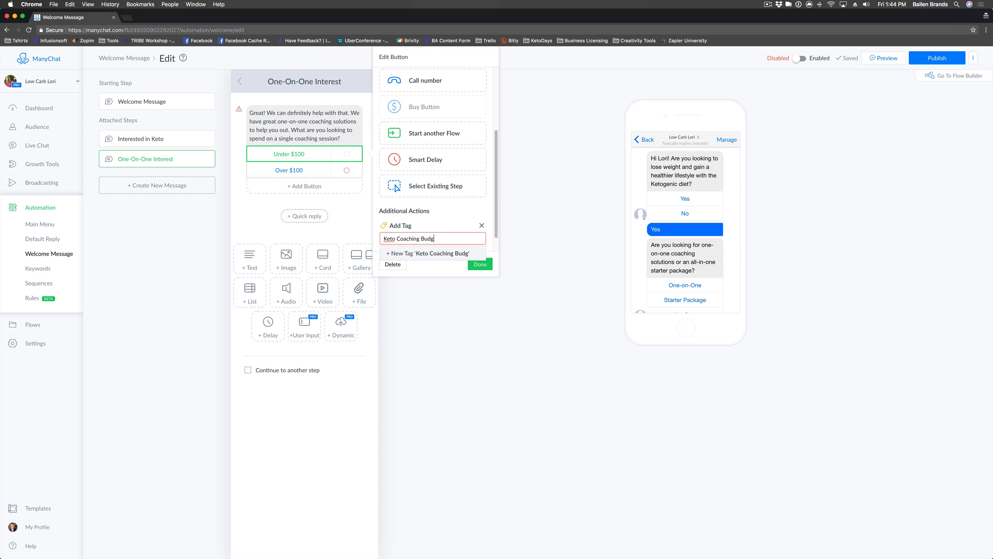
pyautogui.write('et | Under $100')
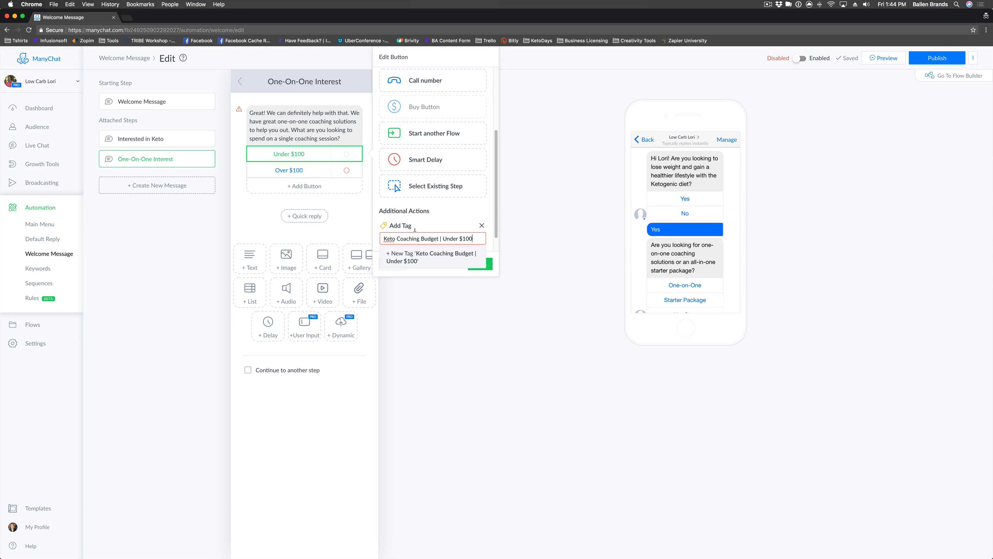
pyautogui.click(420, 258)
pyautogui.click(480, 265)
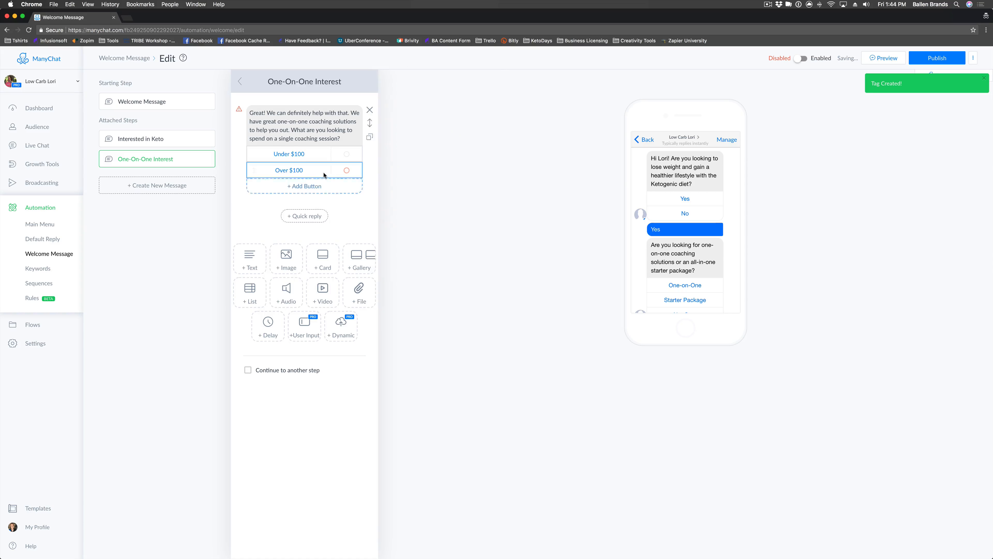
# Make the Over $100 button add the new tag 'Keto Coaching Budget | Over $100'.
pyautogui.click(324, 174)
pyautogui.scroll(-3, 438, 219)
pyautogui.click(428, 248)
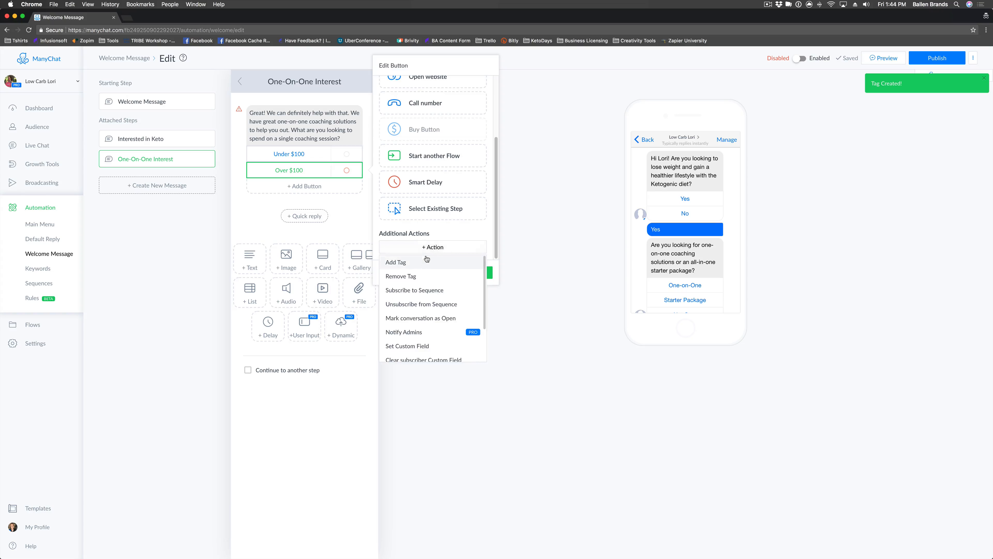
pyautogui.click(427, 261)
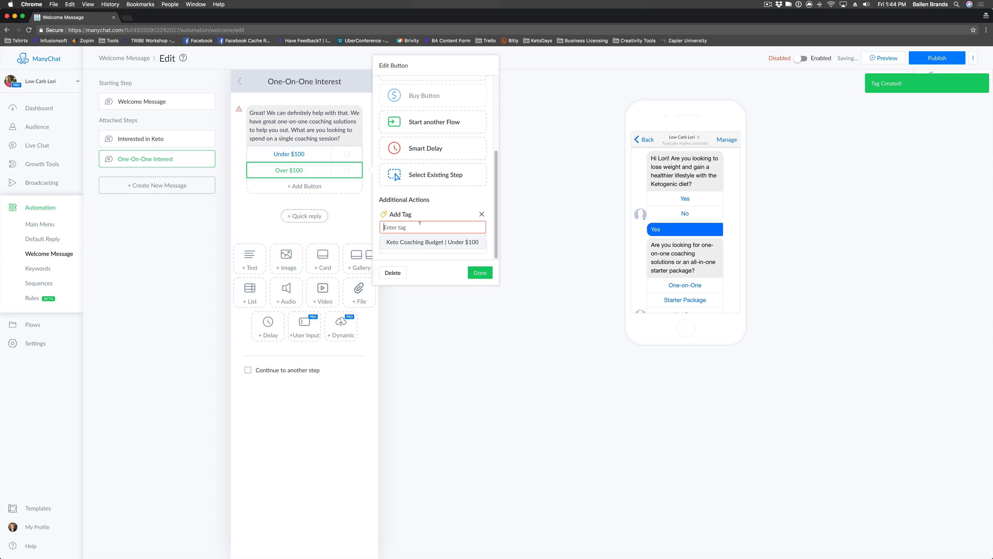
pyautogui.write('Keto Coaching Budg')
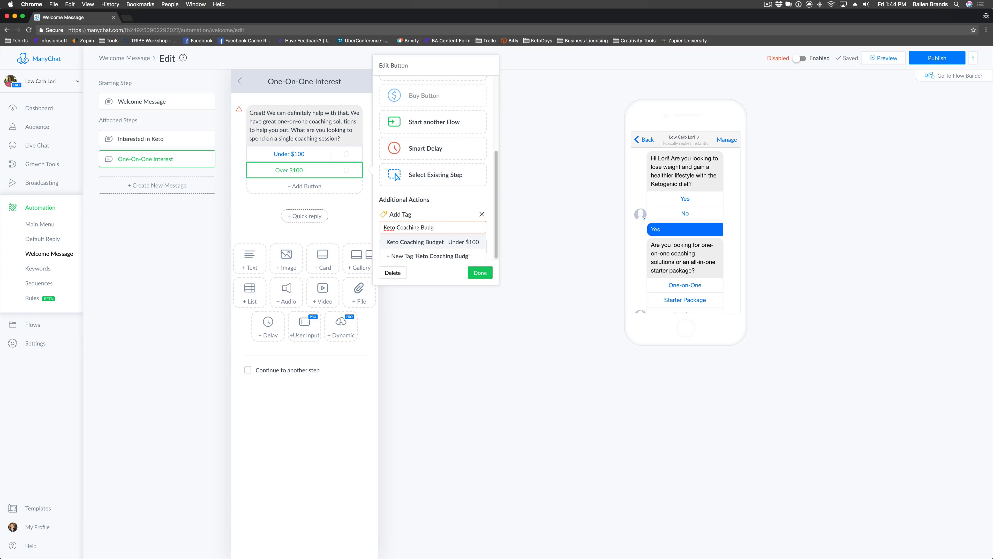
pyautogui.write('et | Over $100')
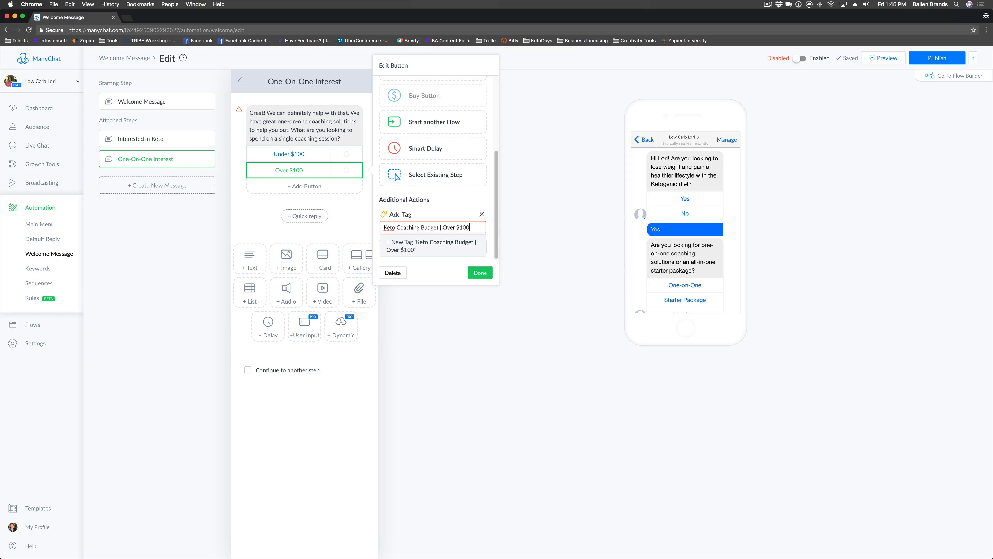
pyautogui.click(427, 244)
pyautogui.click(478, 274)
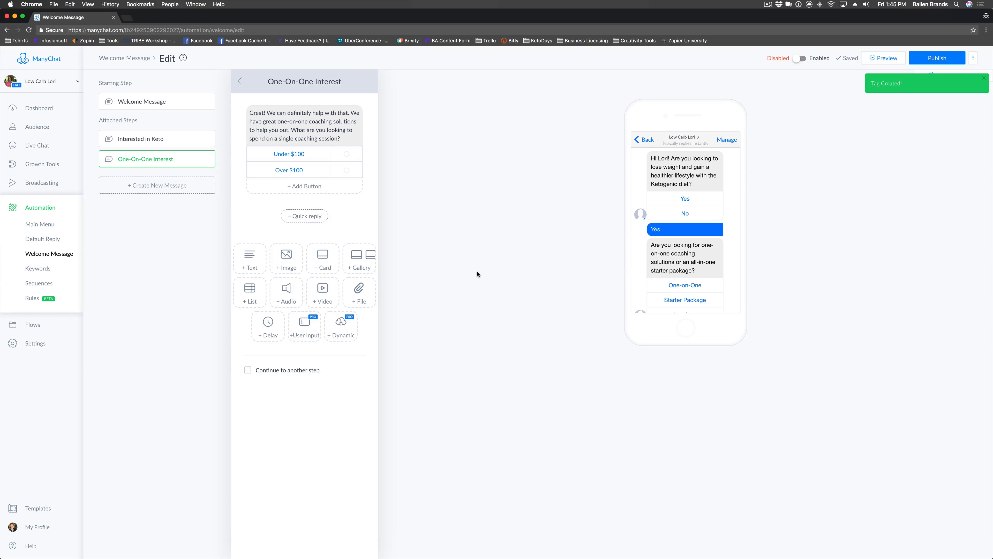
pyautogui.click(314, 154)
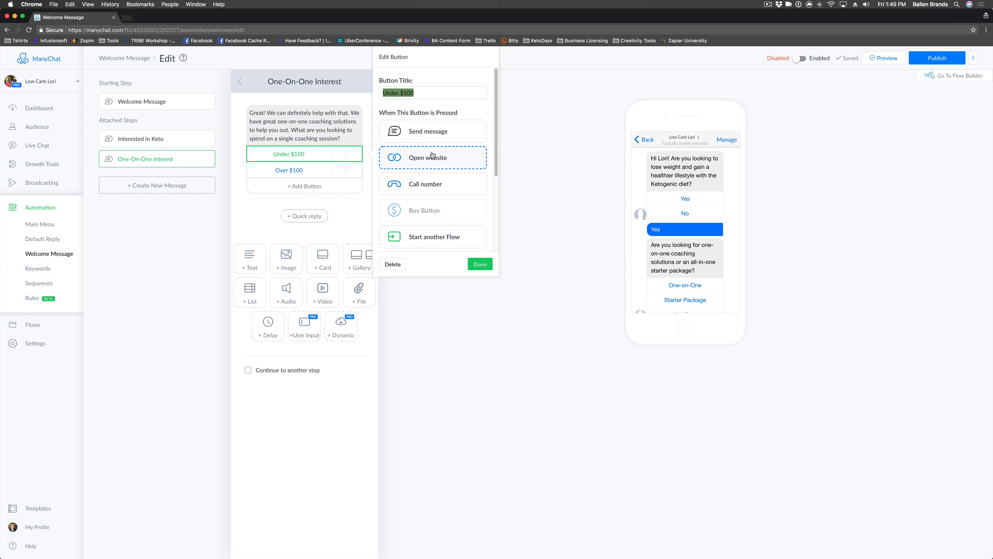
# Set Under $100 to Send message and open the new step's empty text box.
pyautogui.click(437, 131)
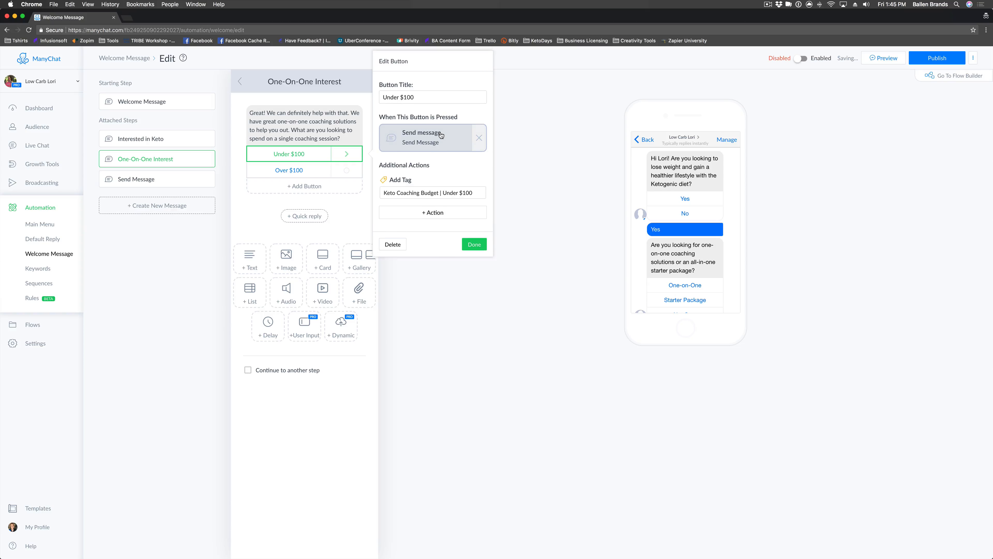
pyautogui.click(425, 140)
pyautogui.click(315, 112)
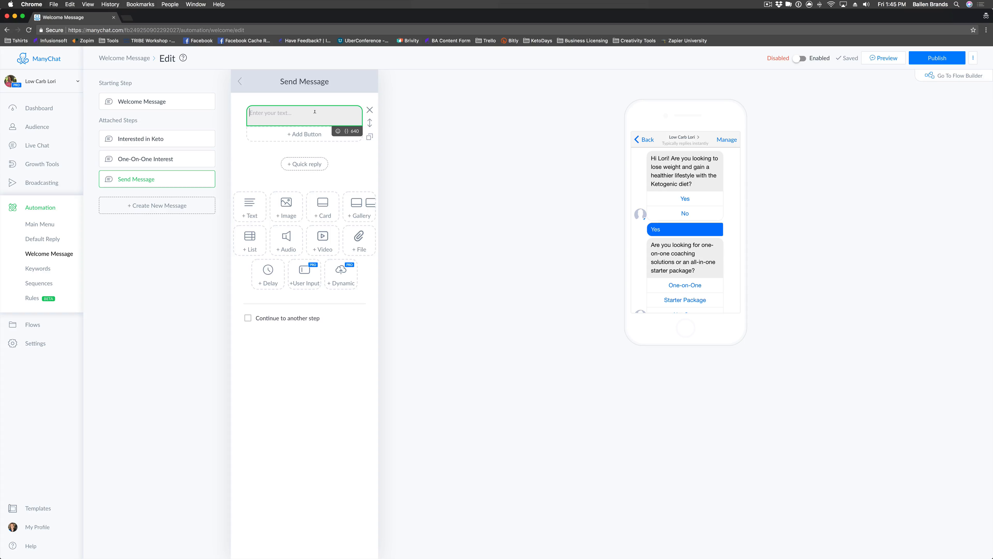
# Write the pricing text: $99 per 30-minute session or 4 for $299 (about $75/session), asking interest.
pyautogui.write('Great! Our coaching sessions are $99 for 30')
pyautogui.press('BackSpace')
pyautogui.press('BackSpace')
pyautogui.press('BackSpace')
pyautogui.press('BackSpace')
pyautogui.press('BackSpace')
pyautogui.press('BackSpace')
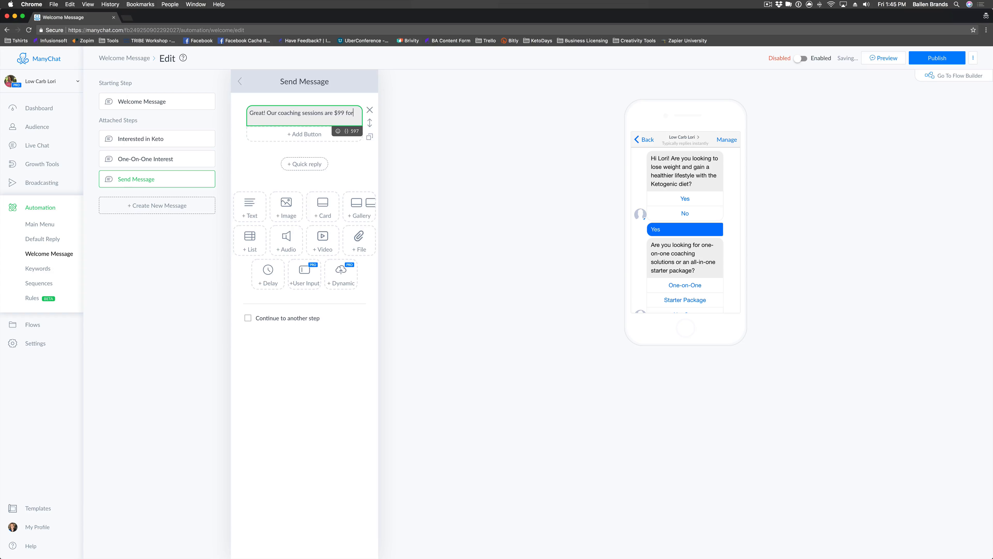
pyautogui.write('for each 4')
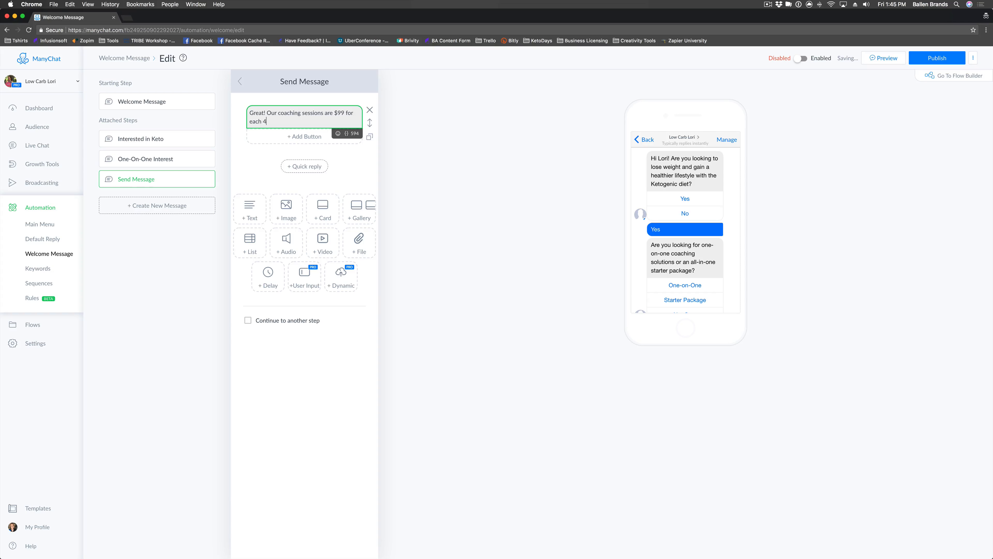
pyautogui.press('BackSpace')
pyautogui.write('30-minu')
pyautogui.press('BackSpace')
pyautogui.press('BackSpace')
pyautogui.press('BackSpace')
pyautogui.press('BackSpace')
pyautogui.write('eat! Our coaching sessions are $99 for each 30-minute session, but we do have ')
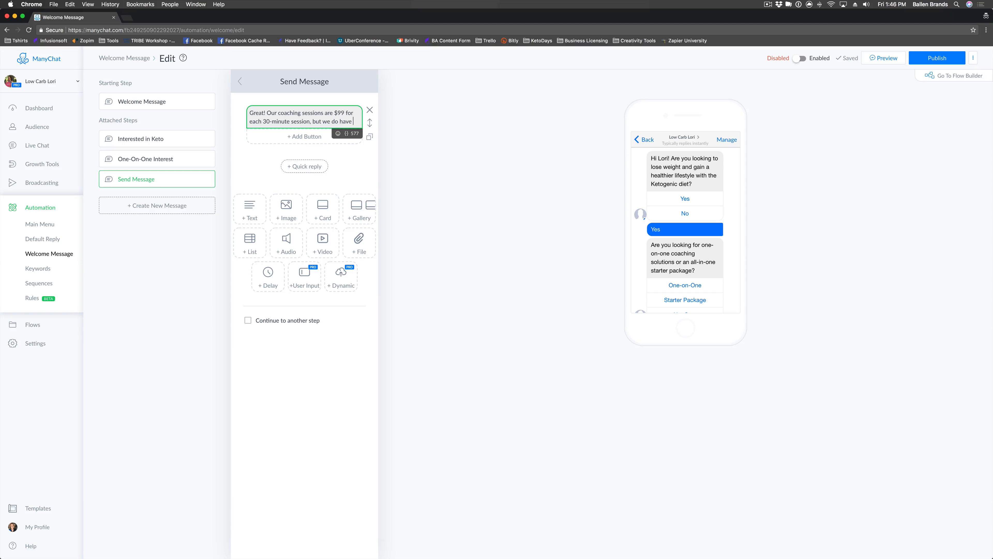
pyautogui.write('a deal where yo')
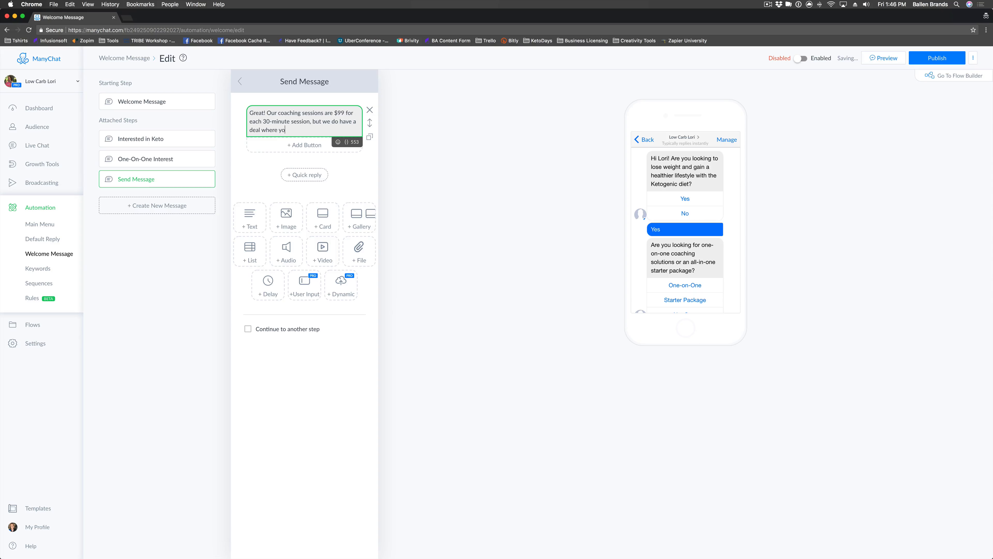
pyautogui.write('u can get 4 sessions for only $')
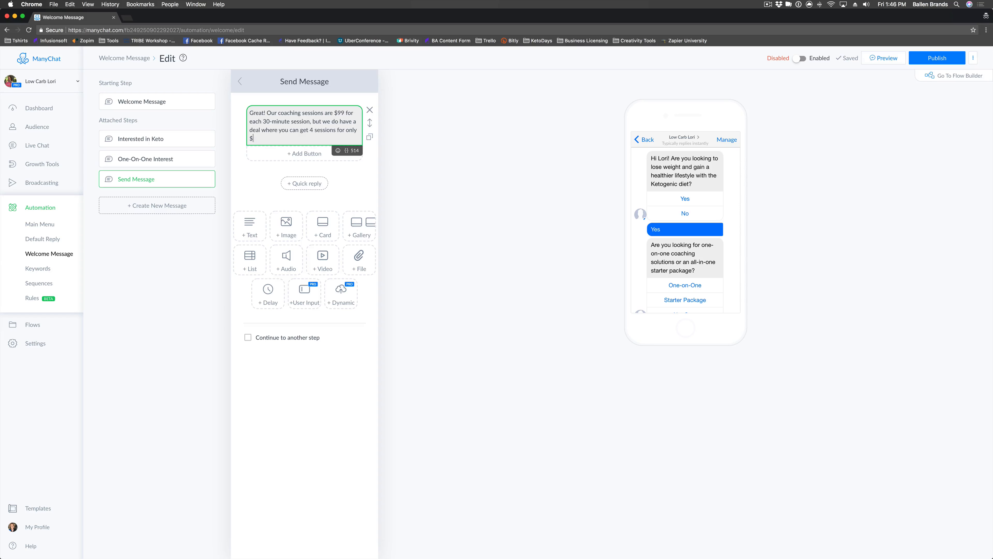
pyautogui.write('299')
pyautogui.write(', which would be ')
pyautogui.write('$6')
pyautogui.write('5')
pyautogui.press('BackSpace')
pyautogui.press('BackSpace')
pyautogui.press('BackSpace')
pyautogui.write('about $75/')
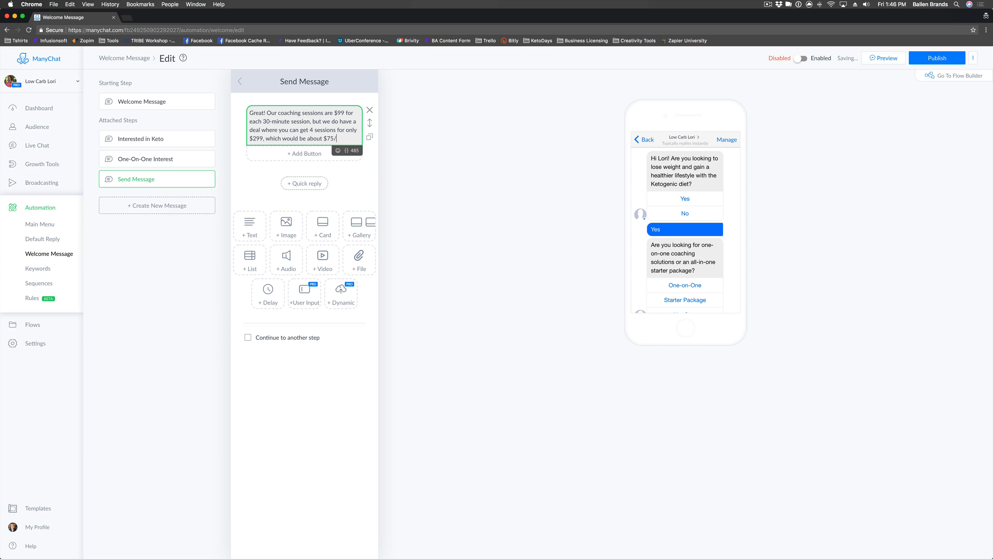
pyautogui.write('session. Is this somet')
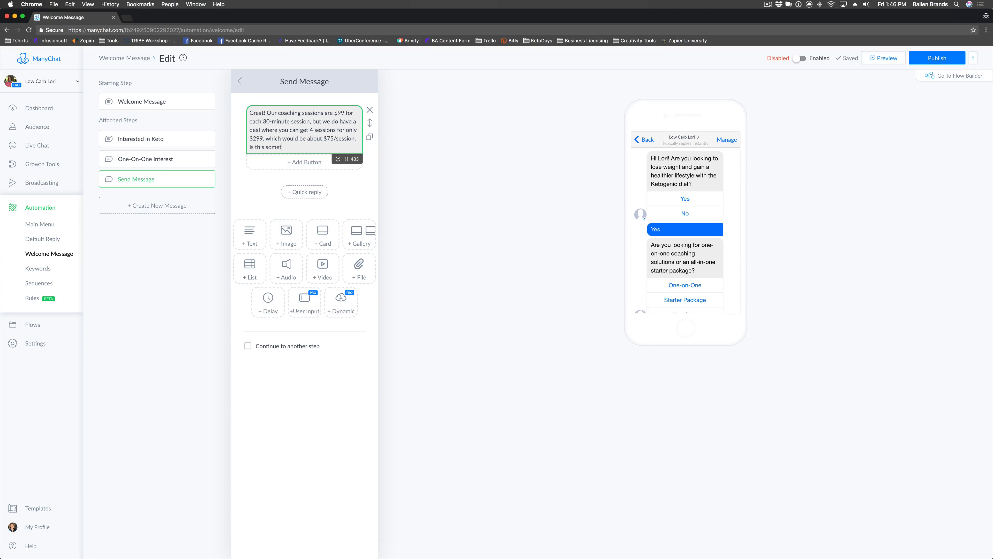
pyautogui.write('hing you might be interested in ')
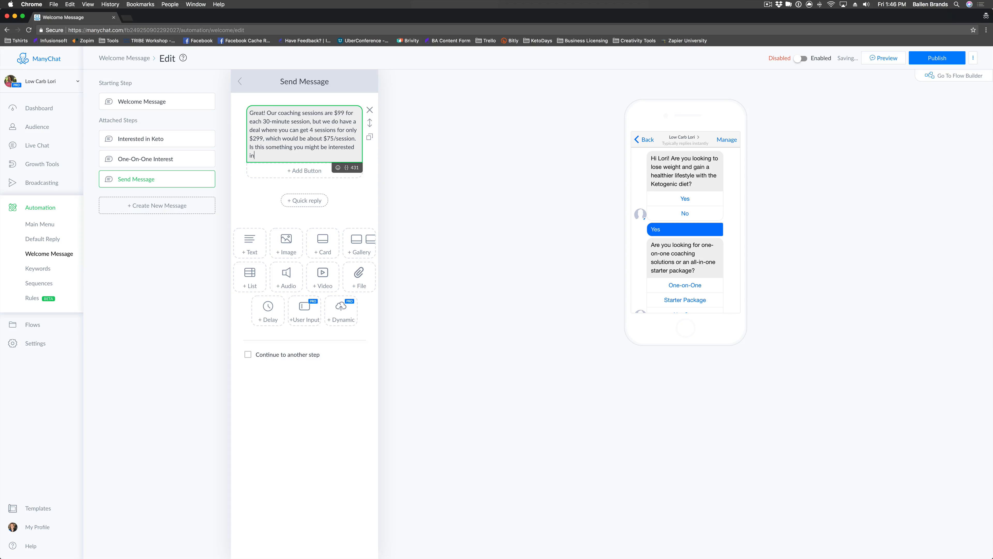
pyautogui.write('?')
# Add Yes and No reply buttons beneath the coaching-price message and open the No button's settings.
pyautogui.click(305, 171)
pyautogui.write('Yes')
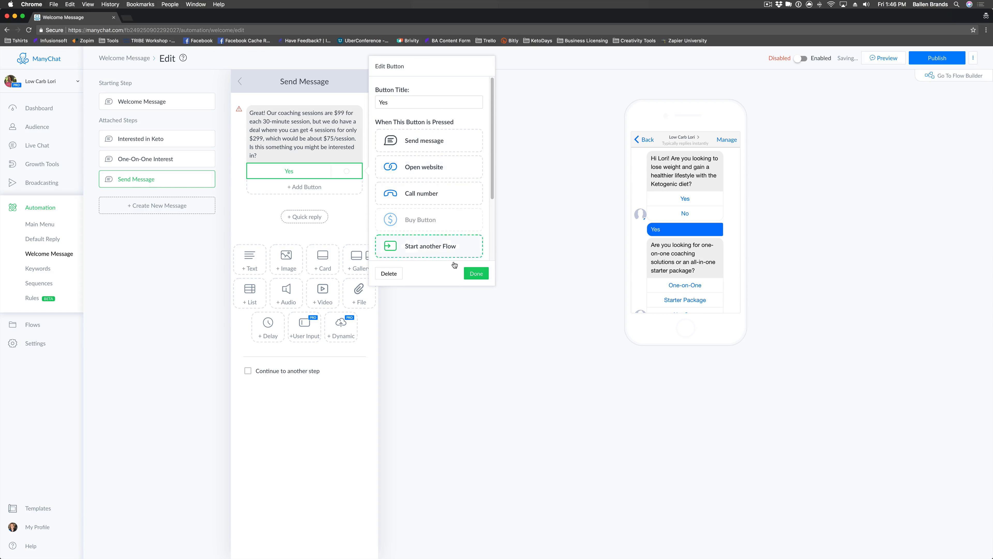
pyautogui.click(476, 273)
pyautogui.click(279, 185)
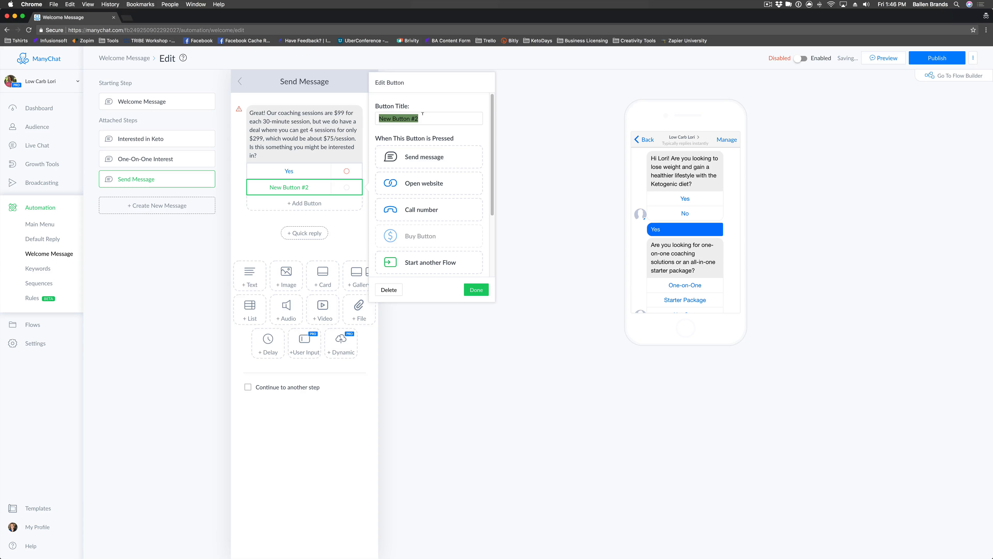
pyautogui.write('No')
pyautogui.click(476, 289)
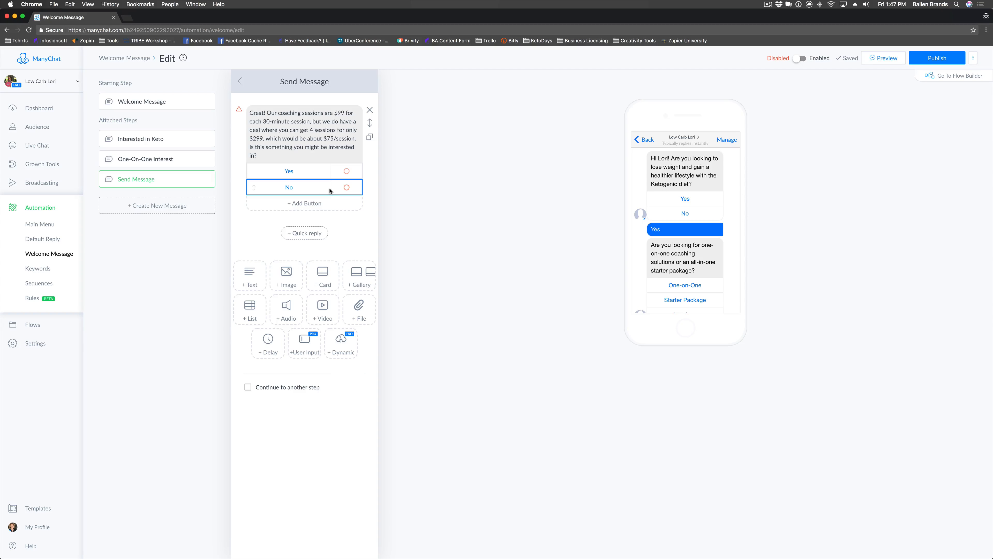
pyautogui.click(340, 191)
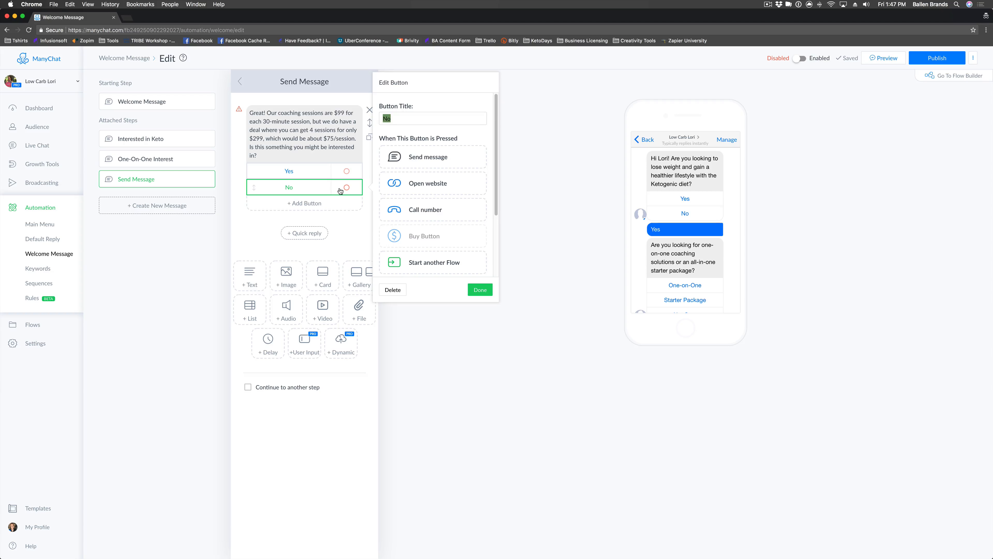
# Make the No button send a new message and draft a reply about the online accountability group.
pyautogui.click(408, 165)
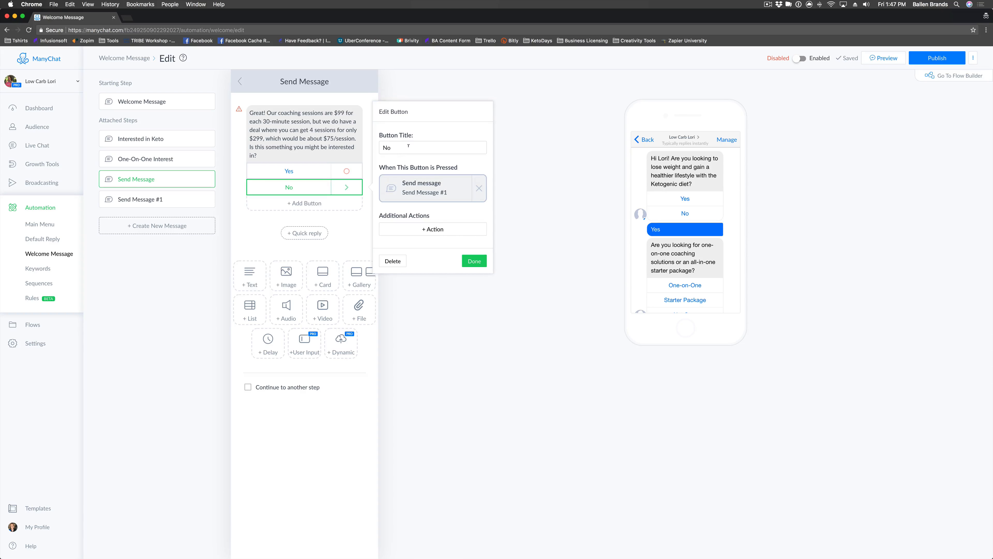
pyautogui.click(421, 201)
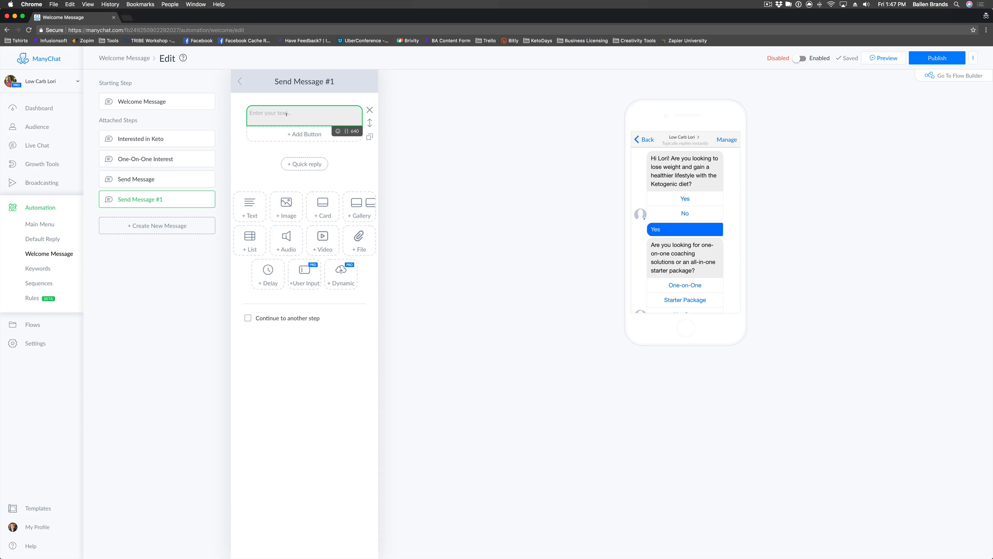
pyautogui.write('I understand. Is group coaching in an online accou')
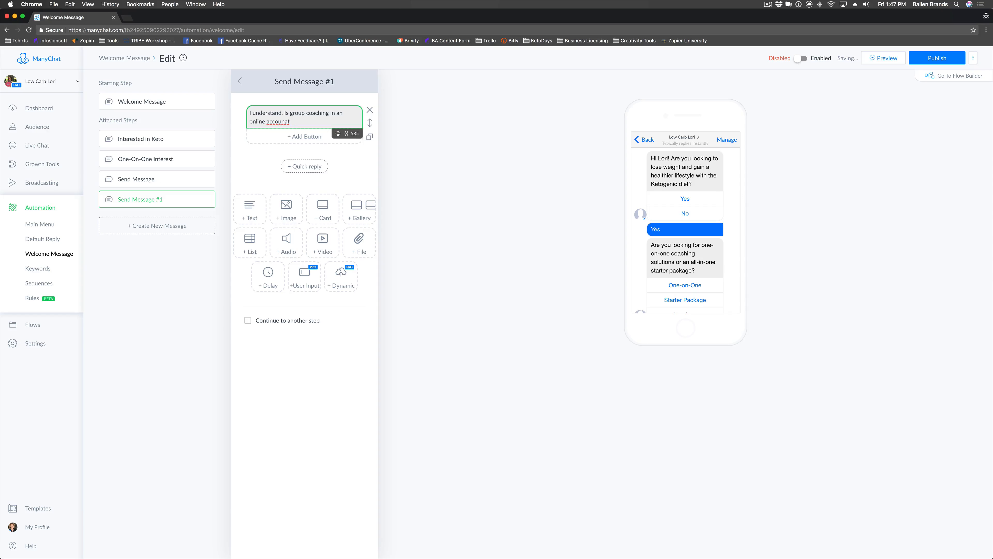
pyautogui.write('t')
pyautogui.press('BackSpace')
pyautogui.write('nabili')
pyautogui.press('BackSpace')
pyautogui.press('BackSpace')
pyautogui.press('BackSpace')
pyautogui.write('ility group')
pyautogui.rightClick(287, 122)
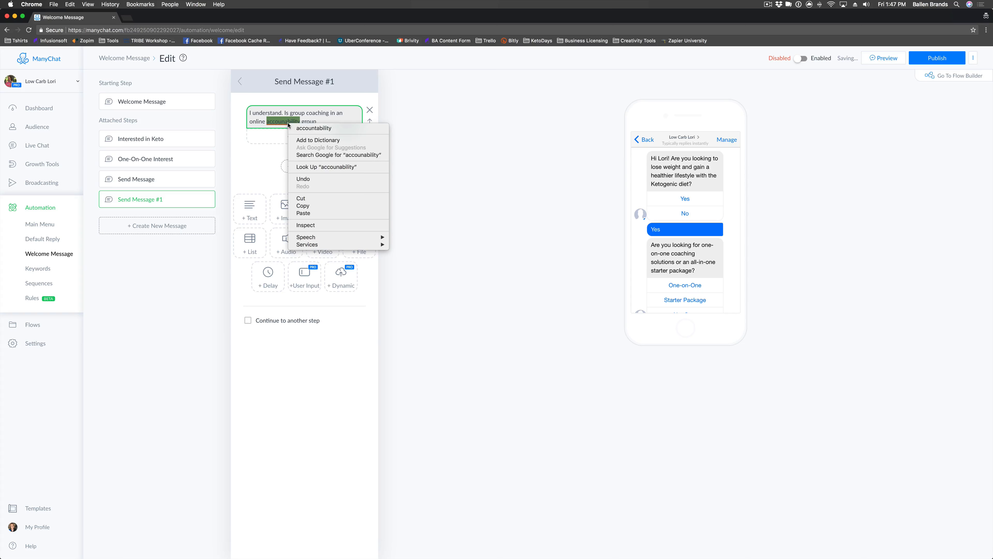
pyautogui.click(325, 126)
pyautogui.write('something ')
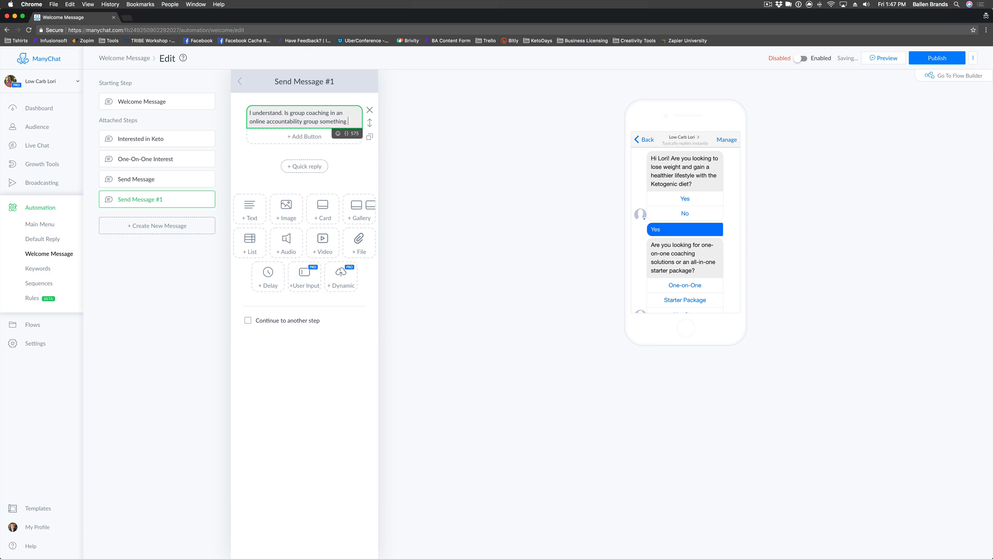
pyautogui.write('you might also be i')
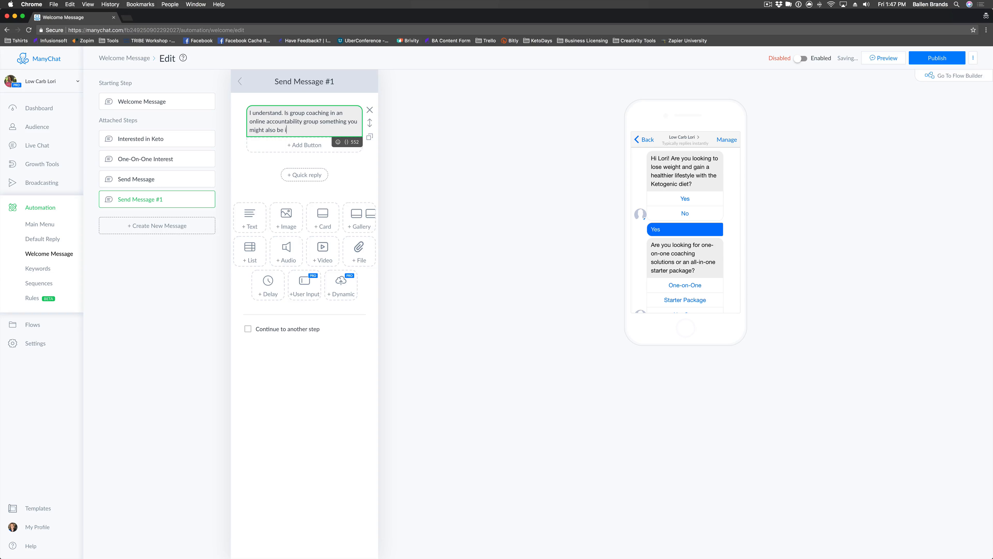
pyautogui.write('nterested in')
pyautogui.moveTo(320, 130); pyautogui.dragTo(249, 109)
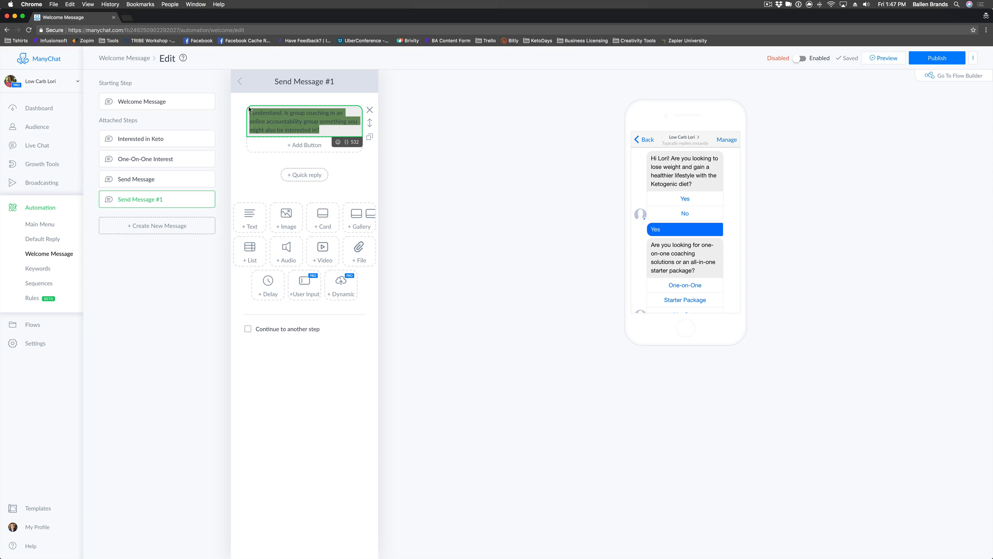
pyautogui.write('I unde')
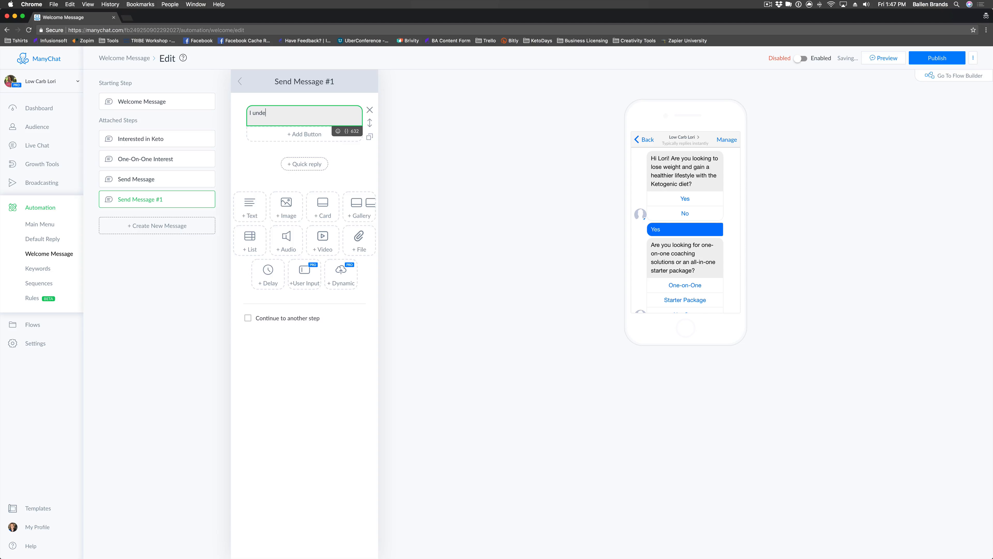
pyautogui.write("rstand. If that's ever something that interests you ")
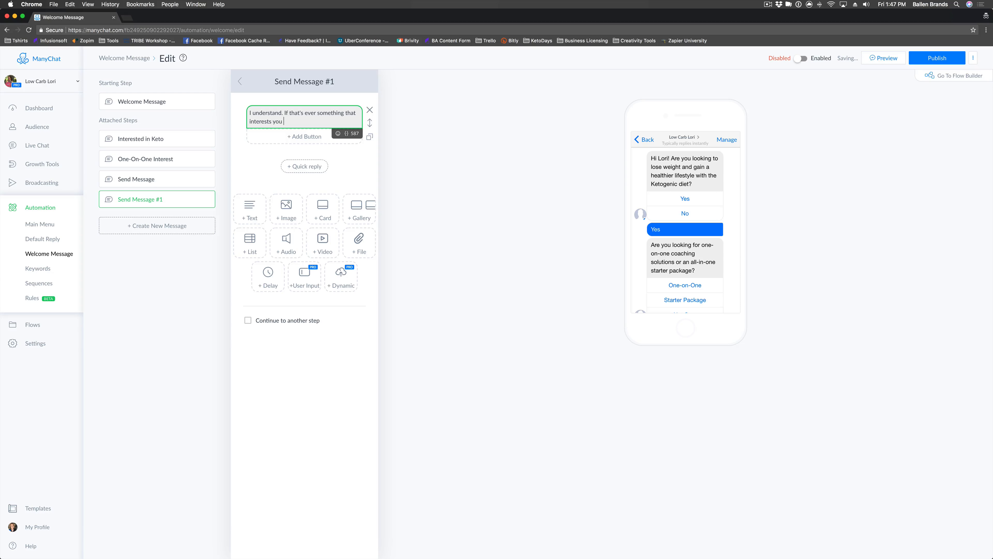
pyautogui.write(', you can always reach back out to us ')
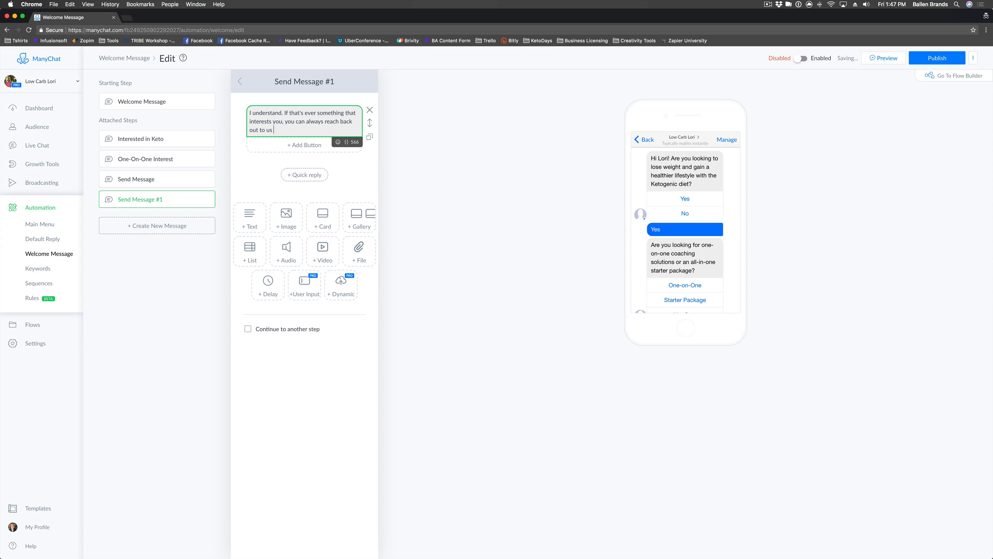
pyautogui.press('Return')
pyautogui.press('Return')
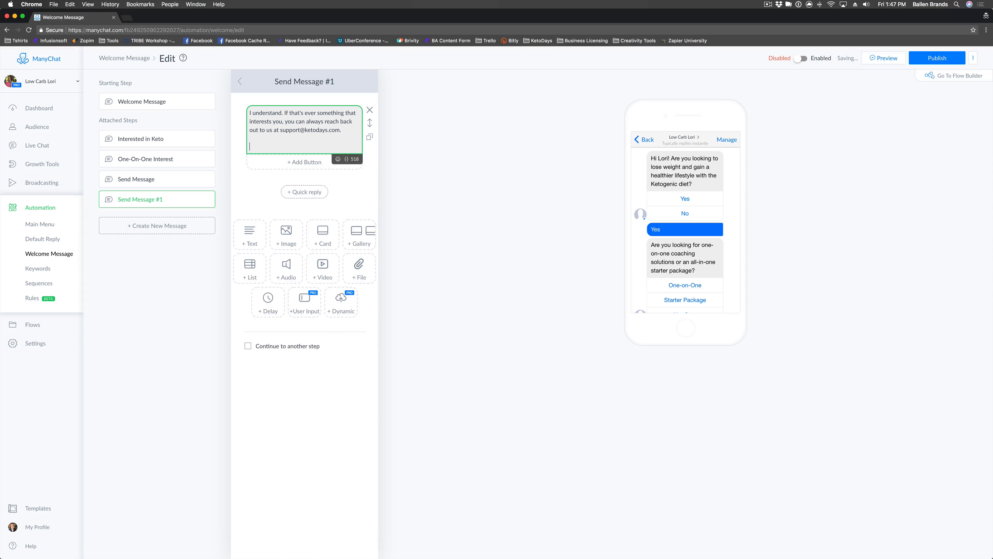
pyautogui.write('You can learn more about the Keto diet for free on our b')
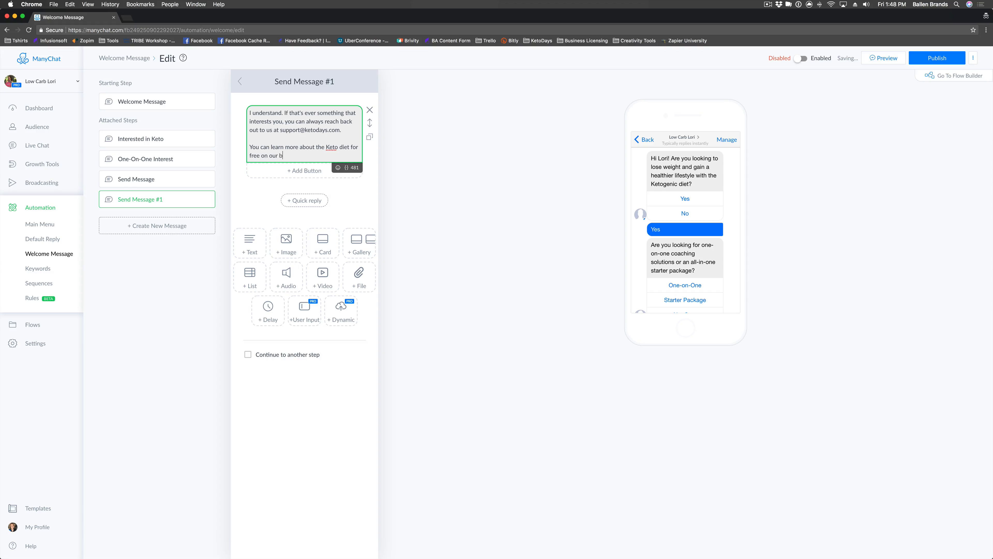
pyautogui.write('log at ketodays.com.')
pyautogui.write('https://')
# Review the Interested in Keto, One-On-One Interest, Send Message and Send Message #1 steps.
pyautogui.click(159, 140)
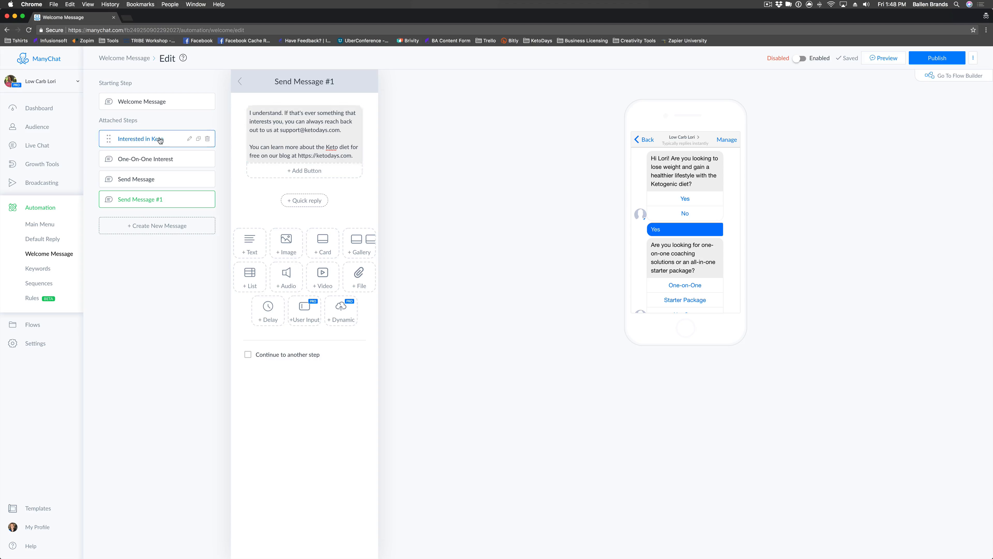
pyautogui.click(177, 159)
pyautogui.click(175, 180)
pyautogui.click(163, 200)
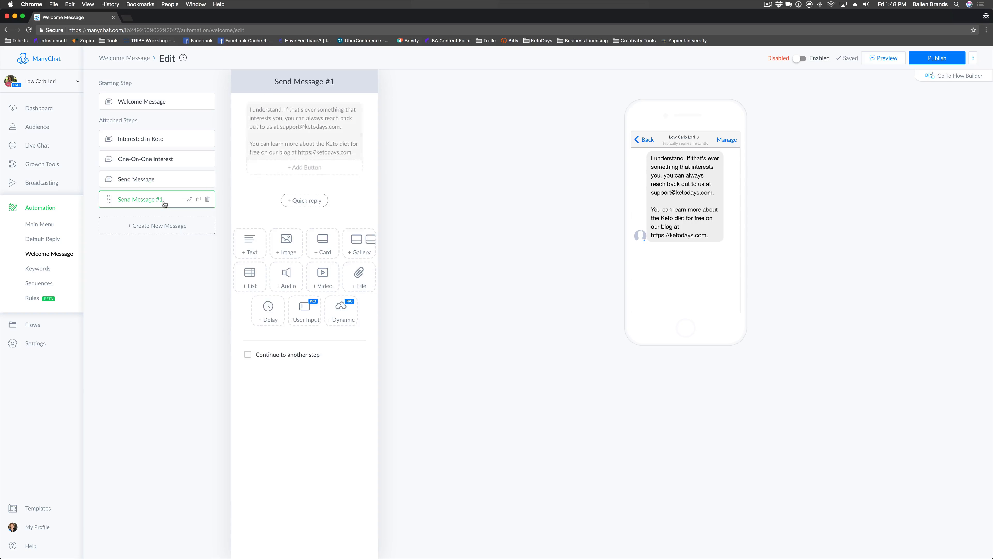
pyautogui.click(169, 180)
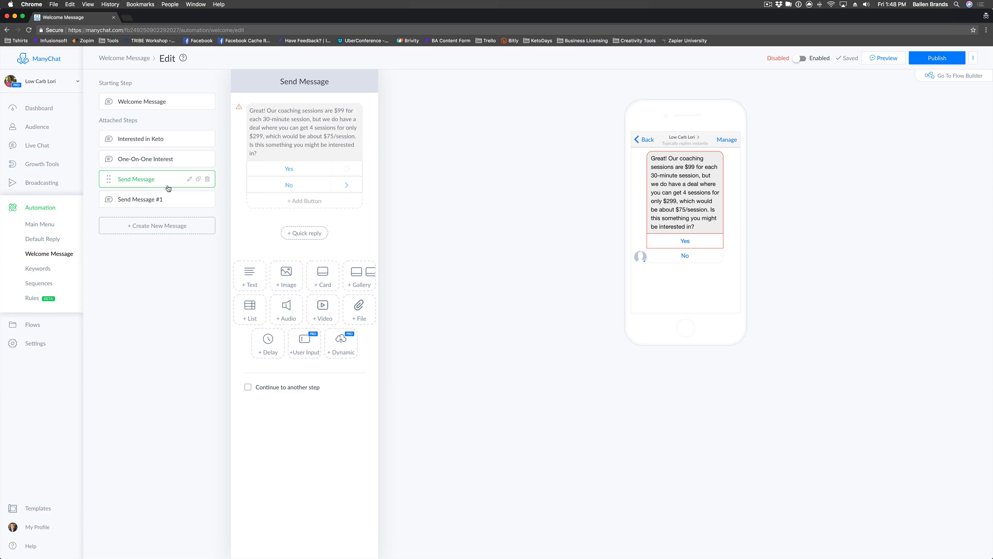
# Make the Yes button send a new message and open Send Message #2.
pyautogui.click(345, 169)
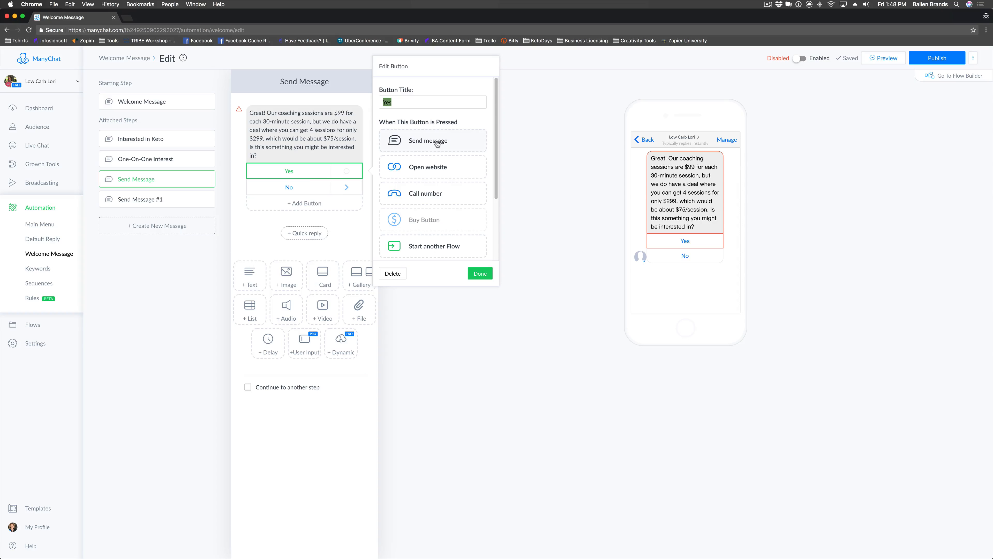
pyautogui.click(429, 141)
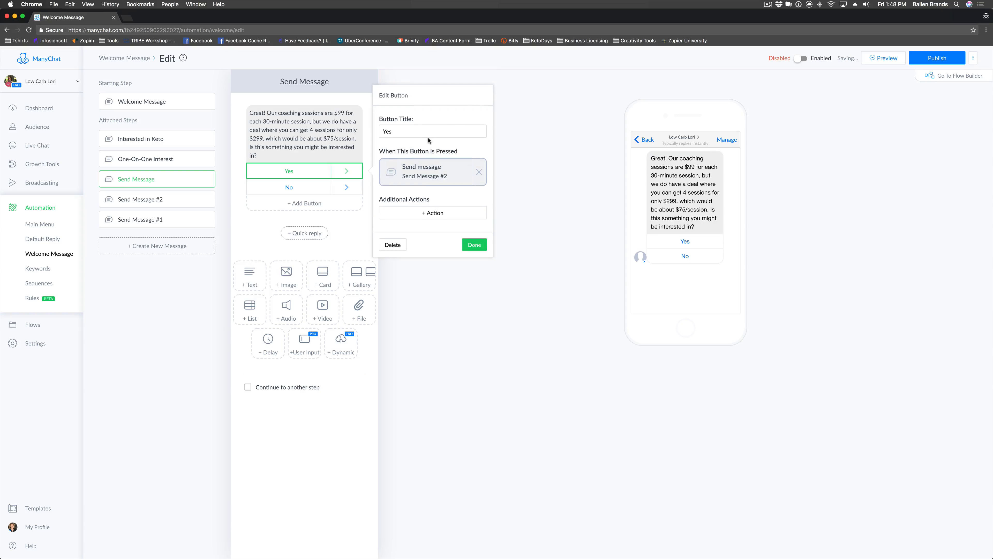
pyautogui.click(427, 171)
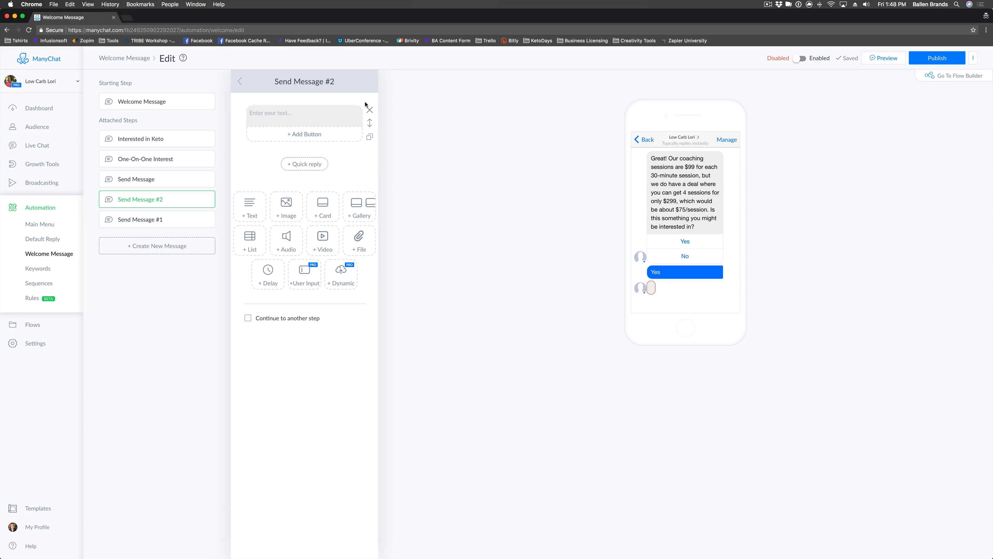
# Replace the empty text block with the user-input question 'Great! What is the best email to send you that deal?'.
pyautogui.click(369, 110)
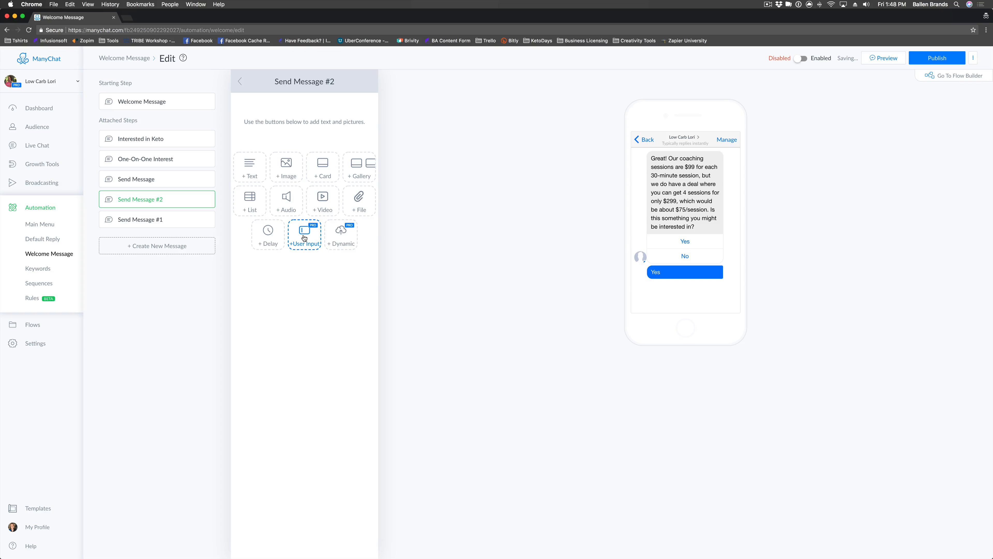
pyautogui.click(304, 233)
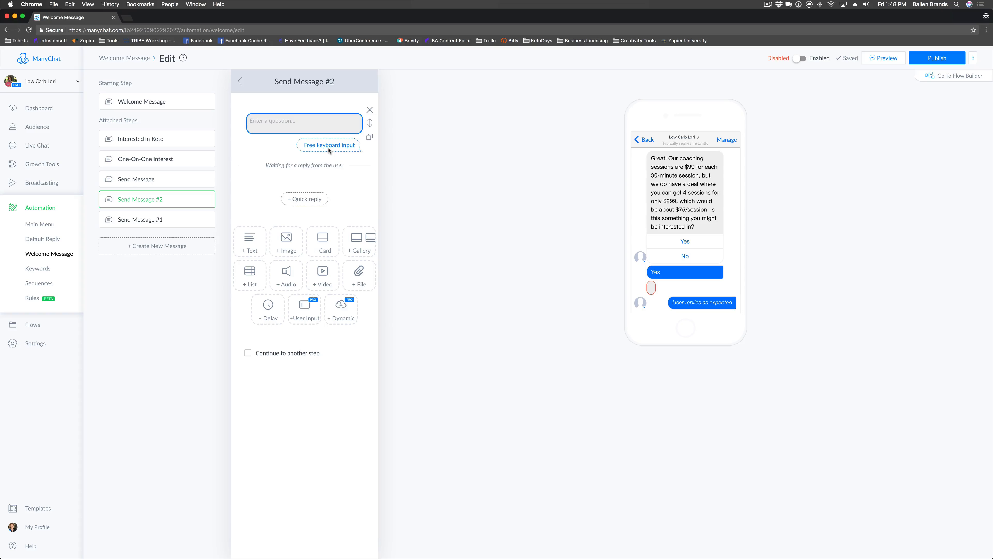
pyautogui.click(298, 122)
pyautogui.write('G')
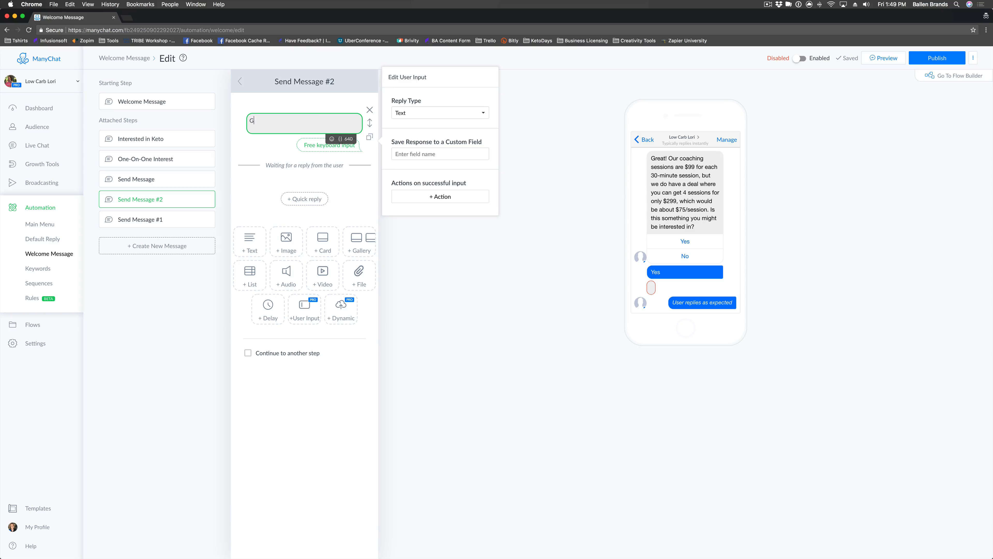
pyautogui.write('reat! What ')
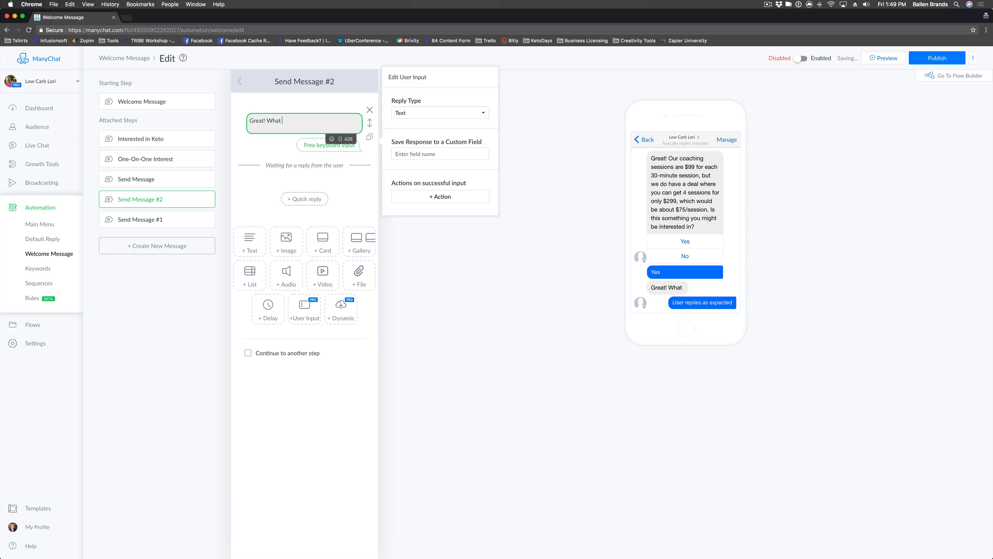
pyautogui.write('is the best email to se')
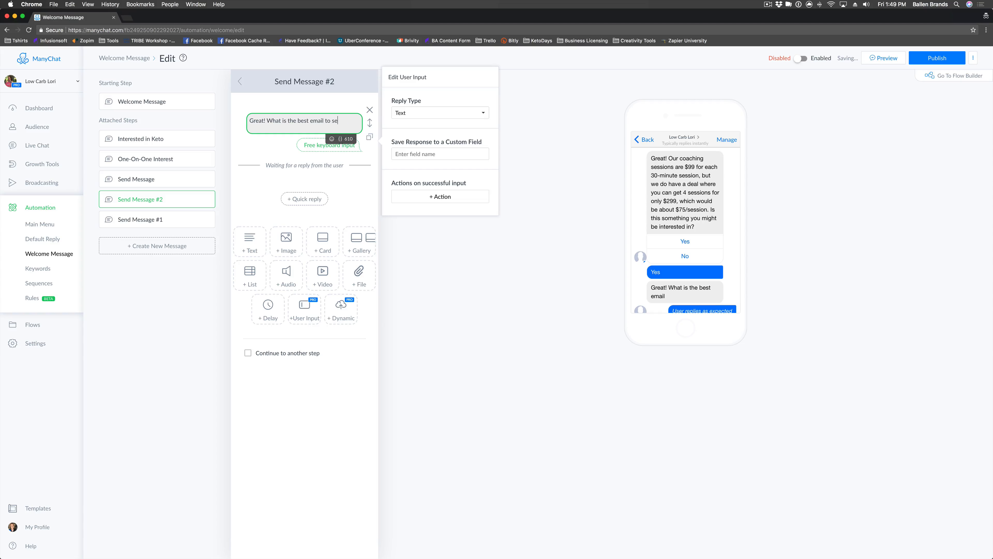
pyautogui.write('nd you that deal?')
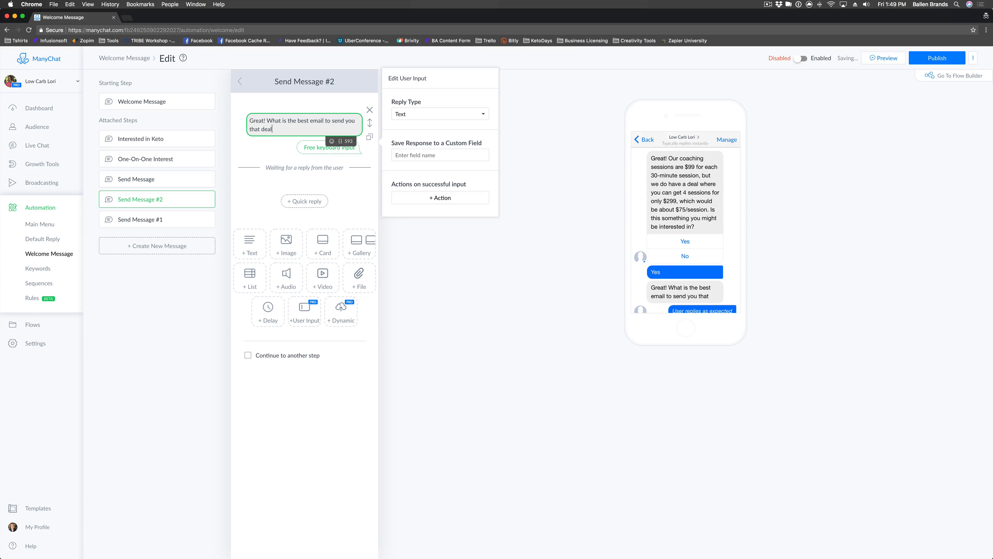
pyautogui.click(430, 155)
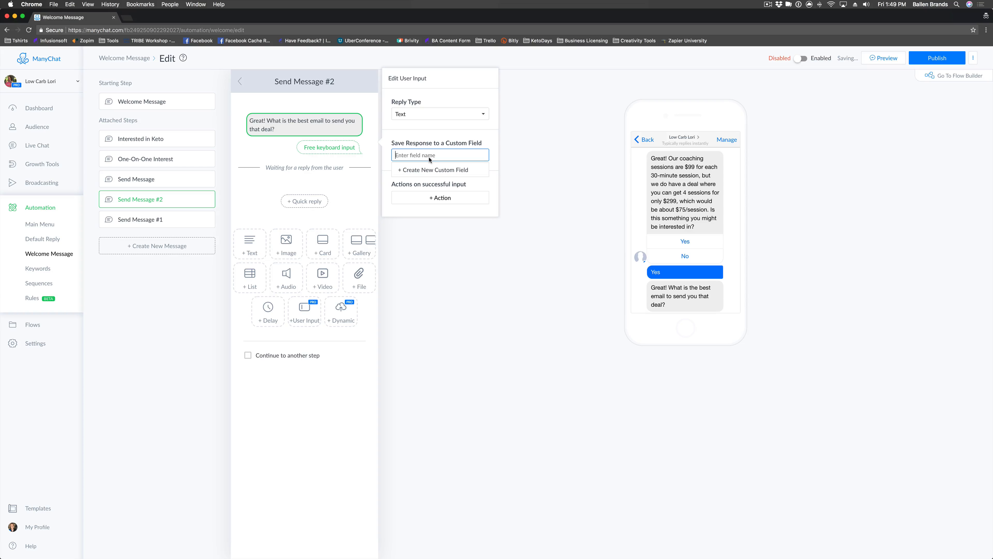
# Create a Text custom field named Email Address and store the email reply in it.
pyautogui.click(426, 171)
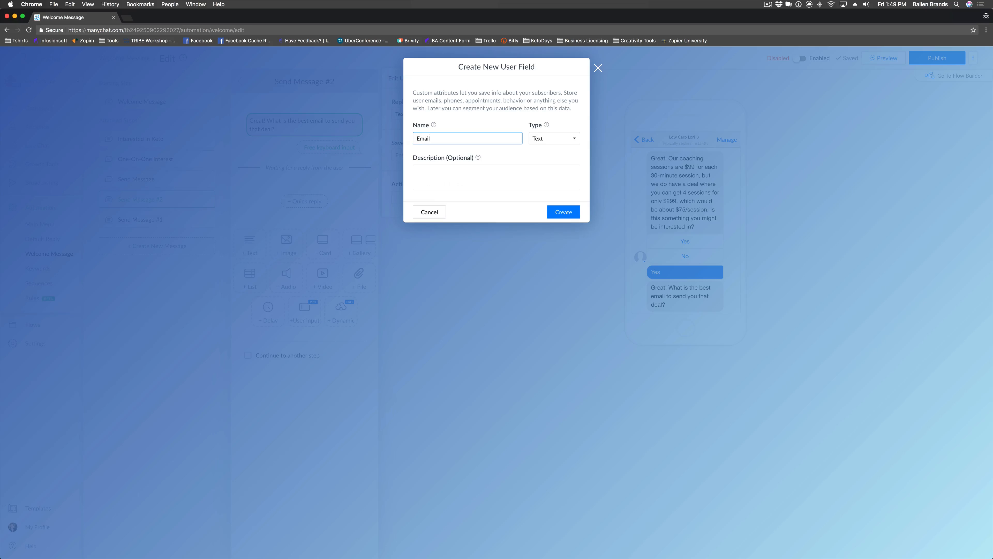
pyautogui.press('BackSpace')
pyautogui.write('Address')
pyautogui.click(554, 141)
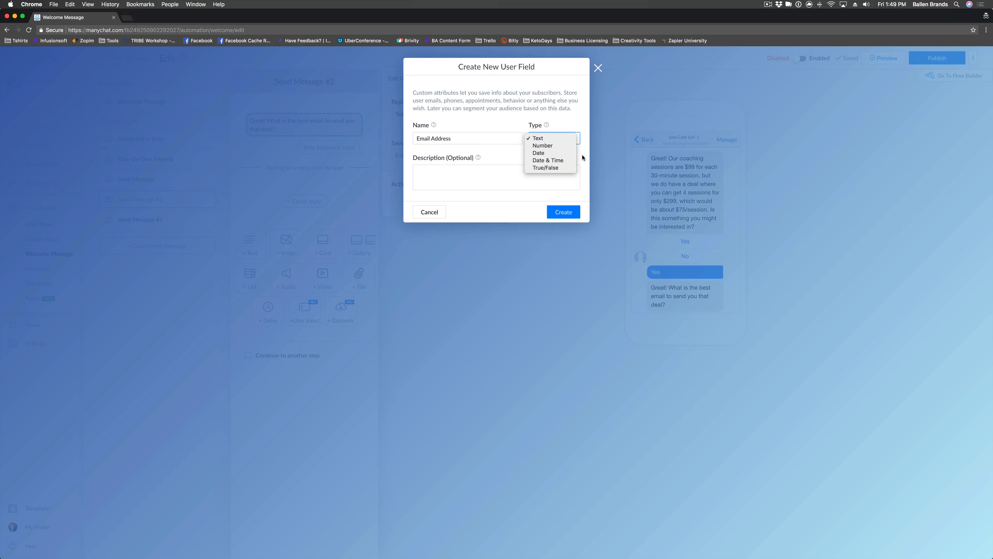
pyautogui.click(523, 151)
pyautogui.click(563, 211)
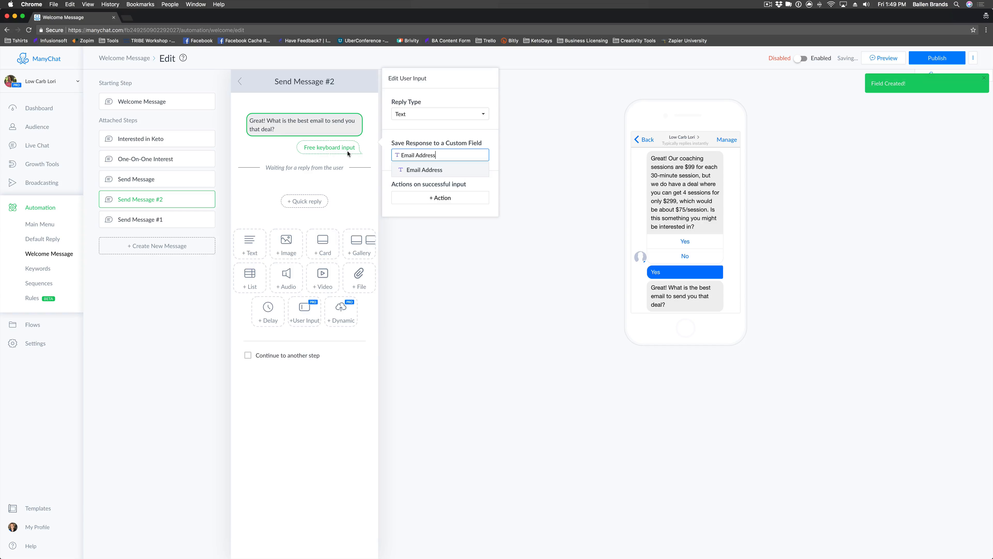
pyautogui.click(401, 213)
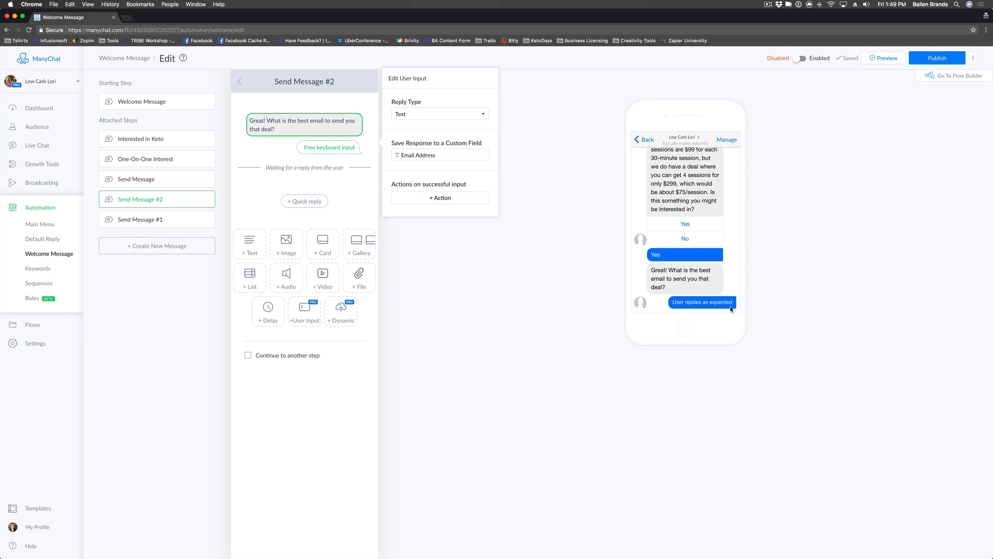
pyautogui.click(357, 197)
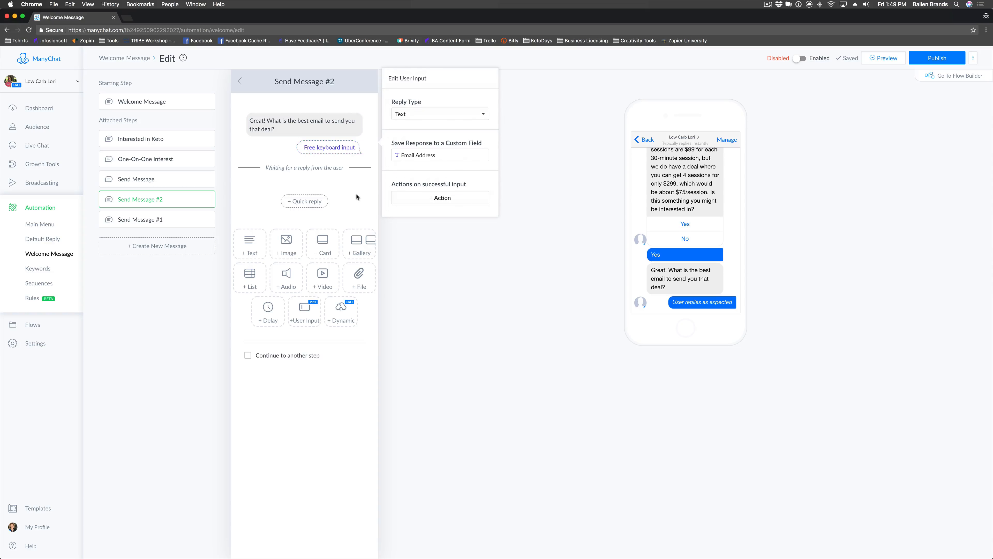
# Add a new Send Message #3 as the next step after the email question.
pyautogui.click(249, 356)
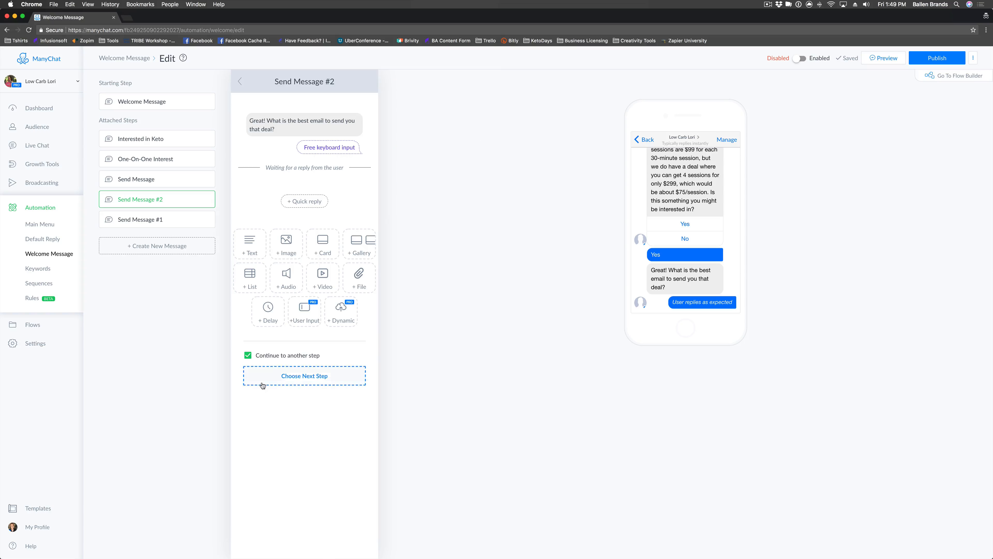
pyautogui.click(305, 382)
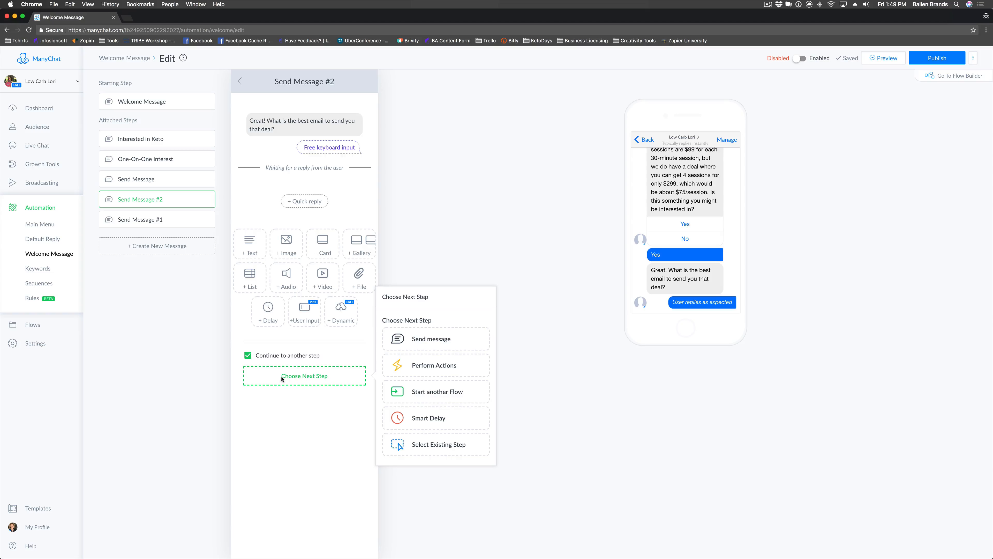
pyautogui.click(443, 348)
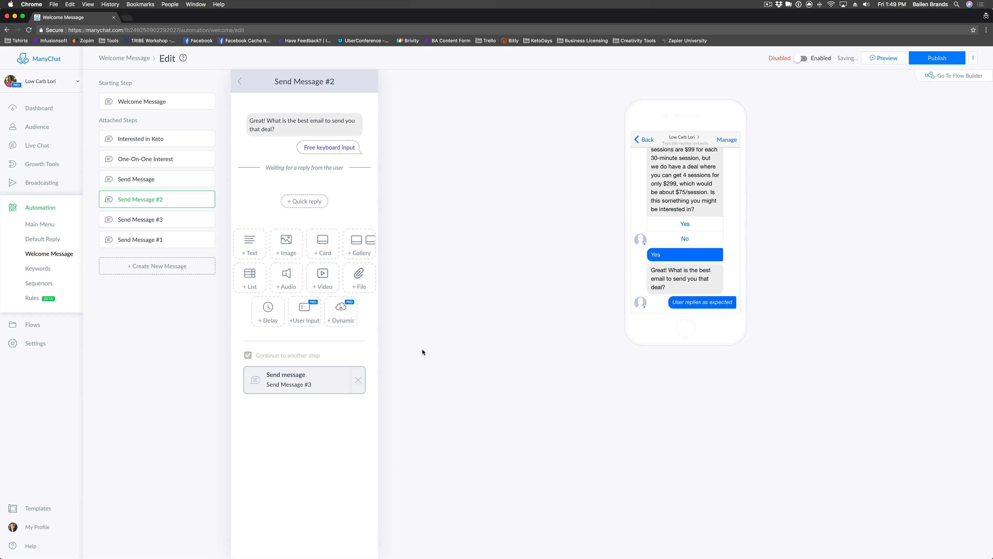
pyautogui.click(313, 386)
# Write that the deal expires September 30, 2018 with the support e-mail, and let it continue.
pyautogui.click(310, 117)
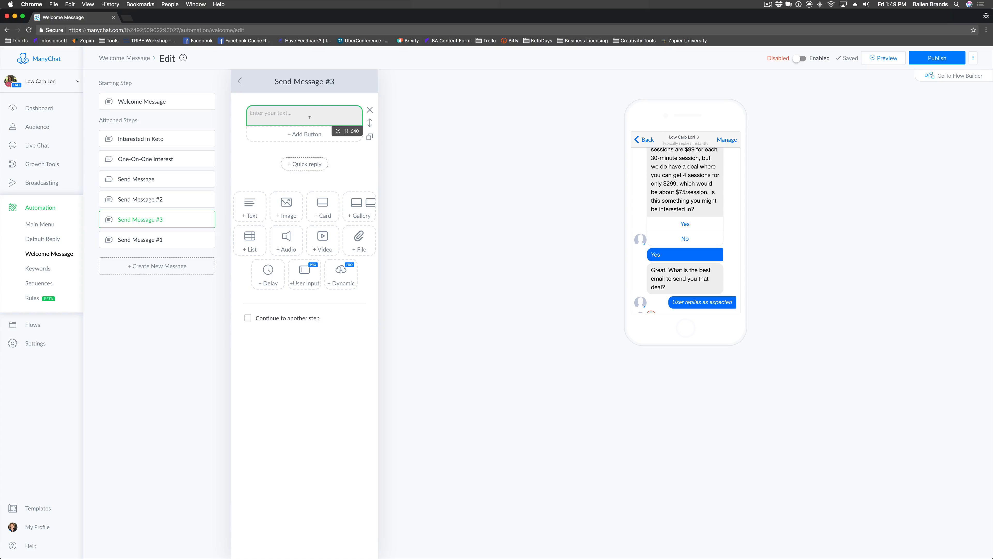
pyautogui.write('Great! We will get that sent your way. The deal expires on')
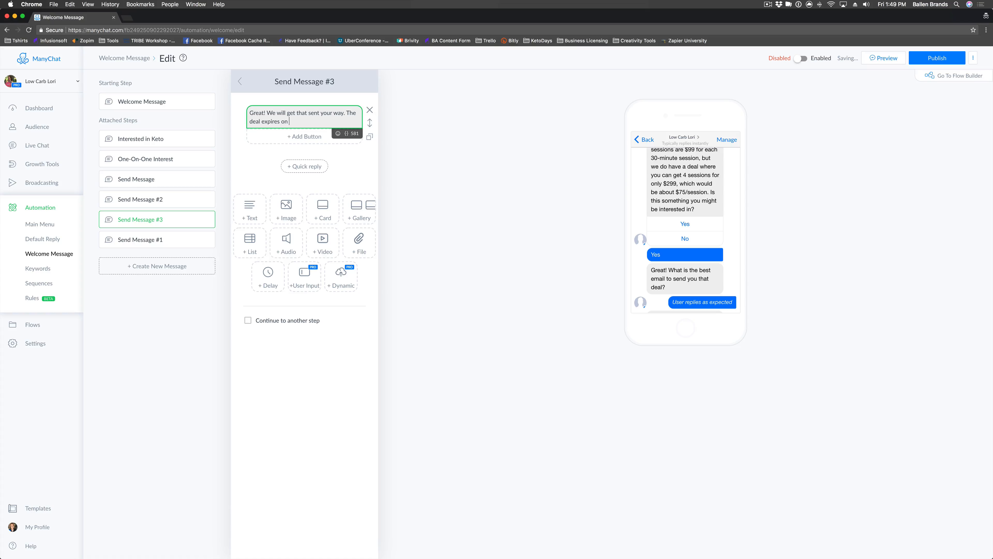
pyautogui.write(' September 30, 2018. If you have ')
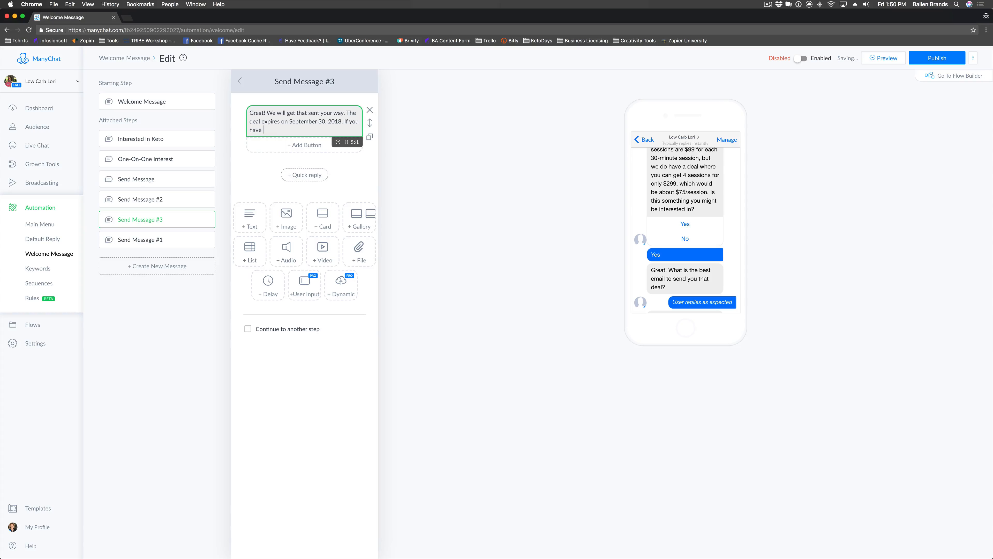
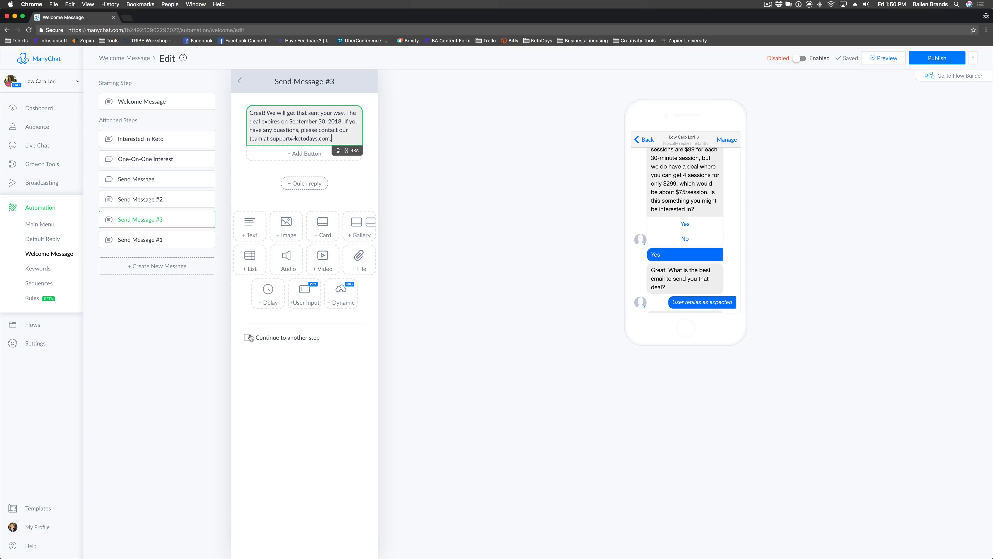
pyautogui.click(249, 338)
# Add an Actions #2 step after the message containing a Notify Admins action.
pyautogui.click(308, 363)
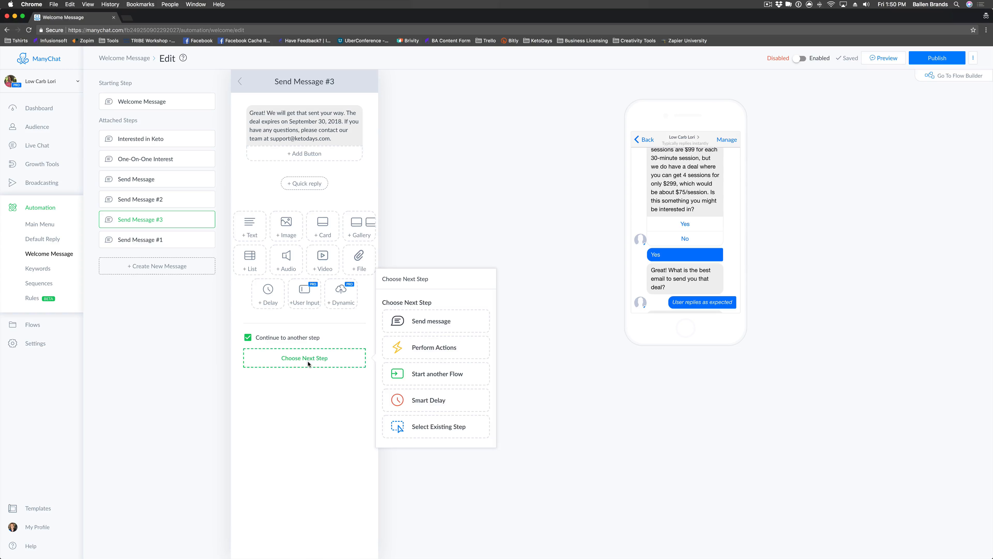
pyautogui.click(432, 348)
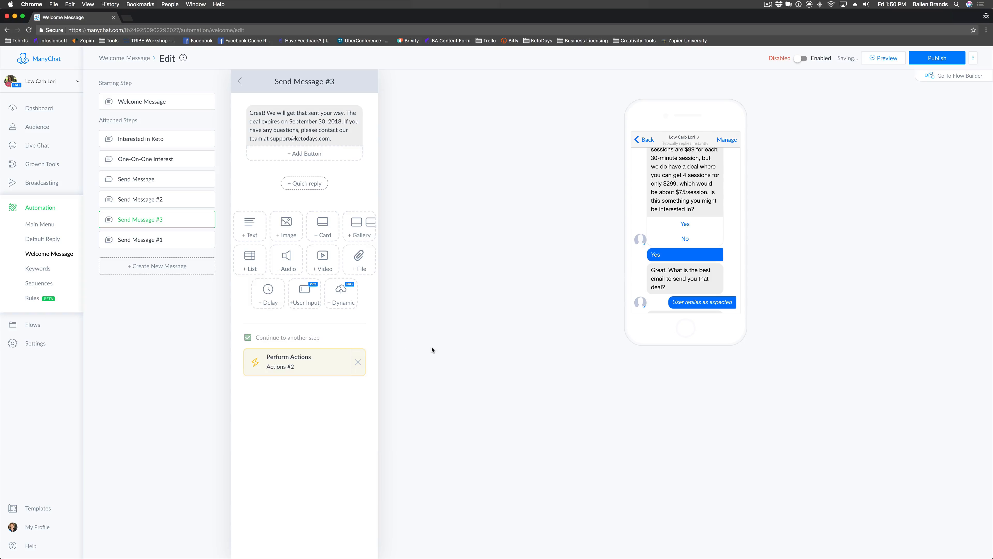
pyautogui.click(311, 366)
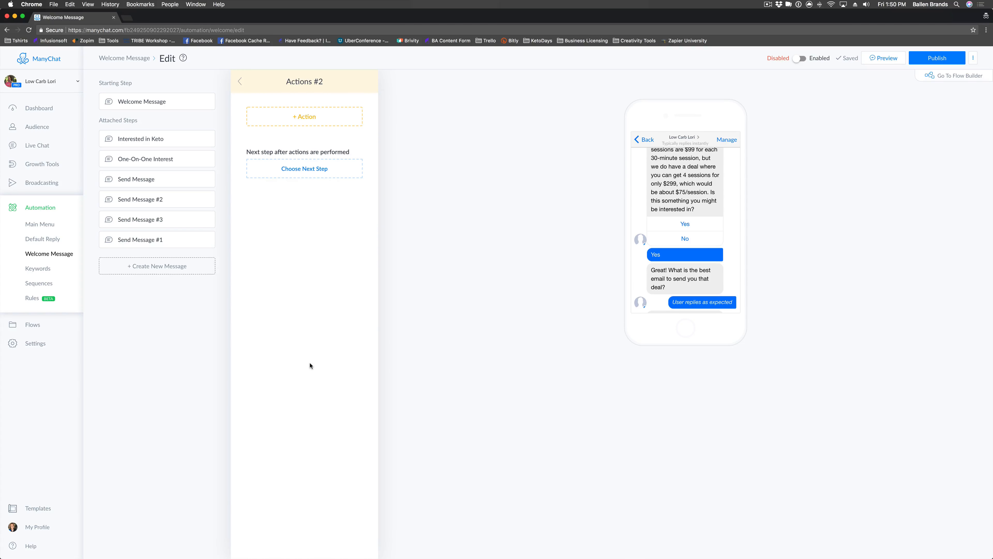
pyautogui.click(324, 120)
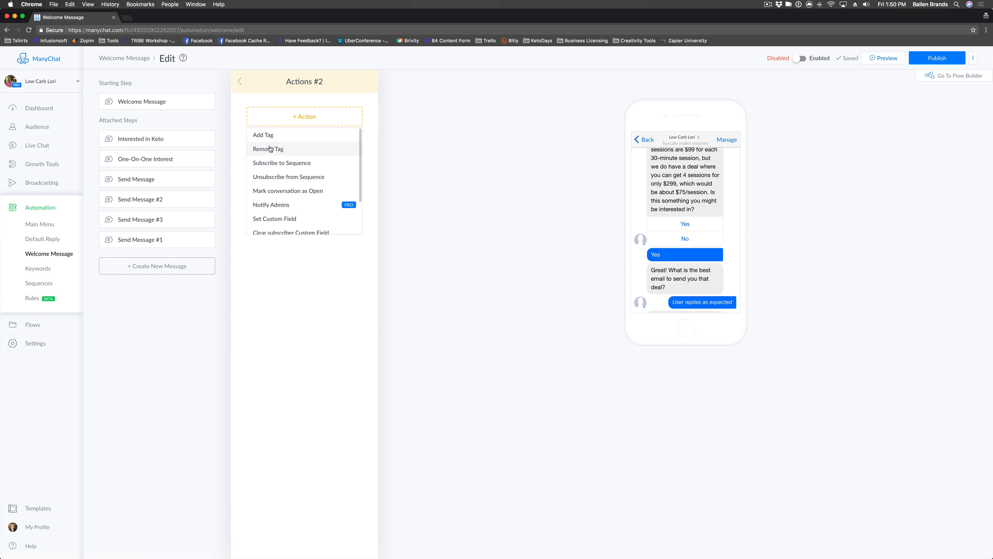
pyautogui.scroll(-1, 270, 154)
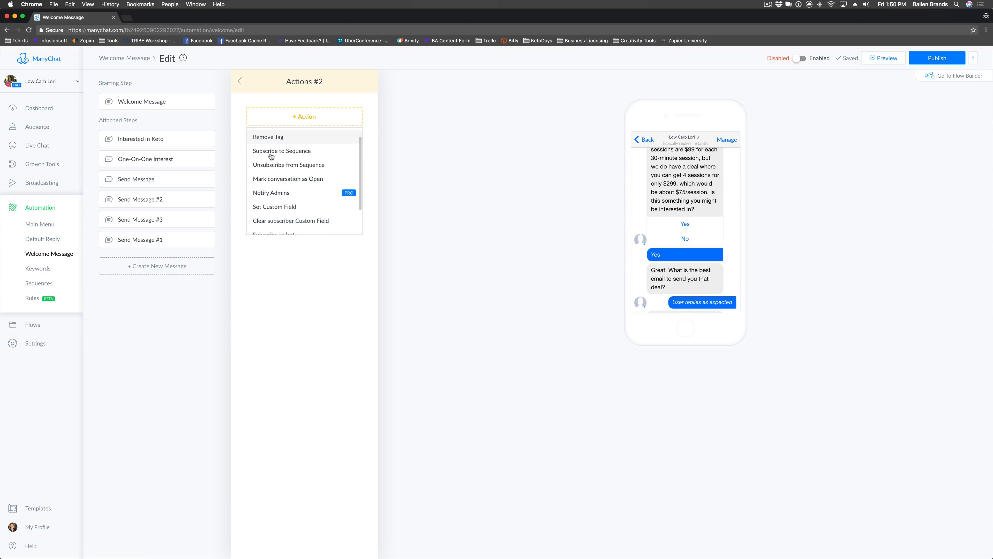
pyautogui.click(276, 192)
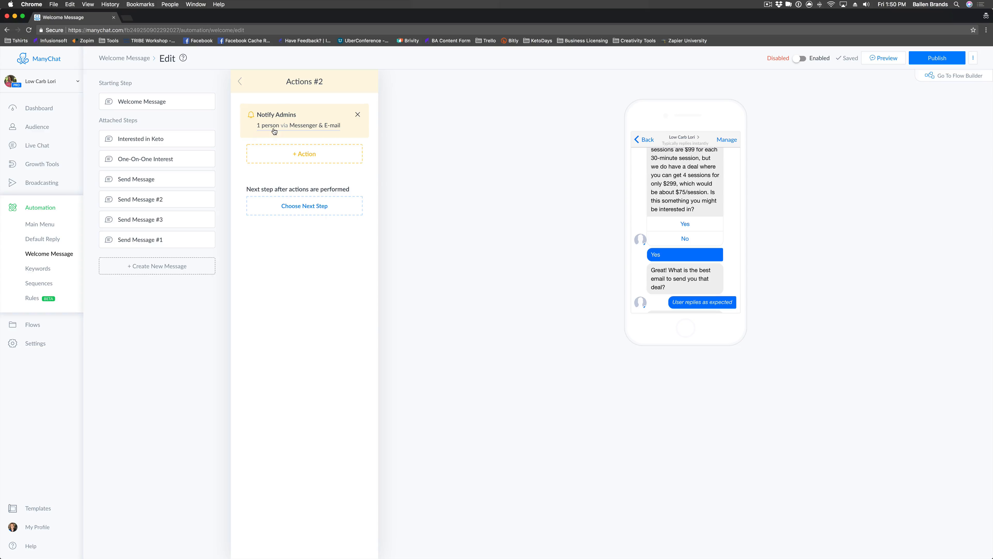
pyautogui.click(274, 131)
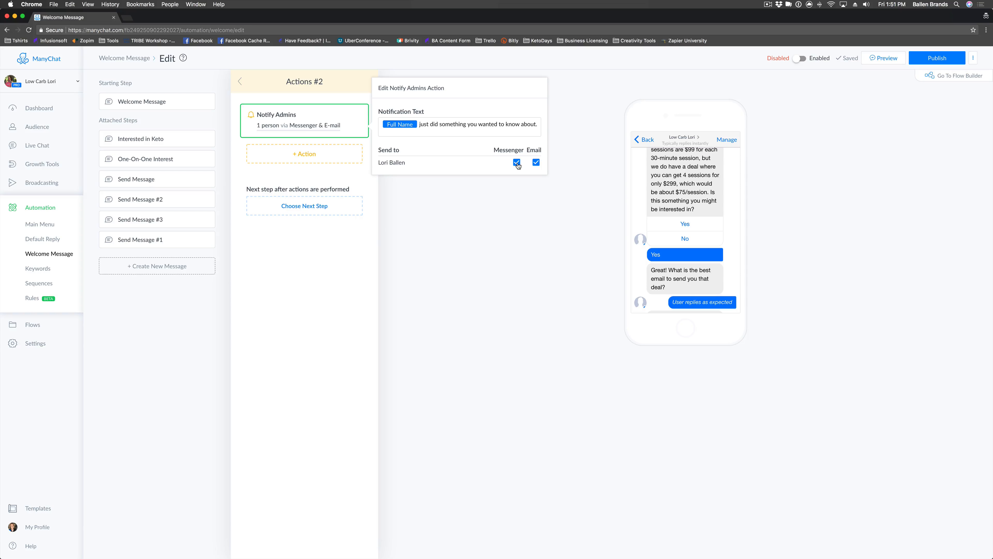
# Keep Messenger and e-mail alerts on and write the note about the $299 one-on-one coaching bundle.
pyautogui.click(536, 163)
pyautogui.click(536, 164)
pyautogui.click(516, 163)
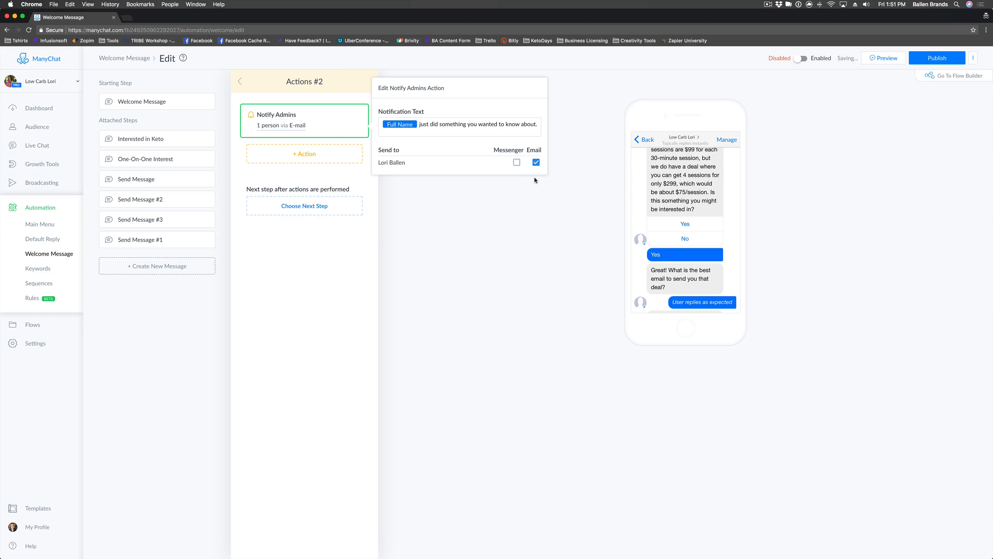
pyautogui.click(517, 164)
pyautogui.click(418, 124)
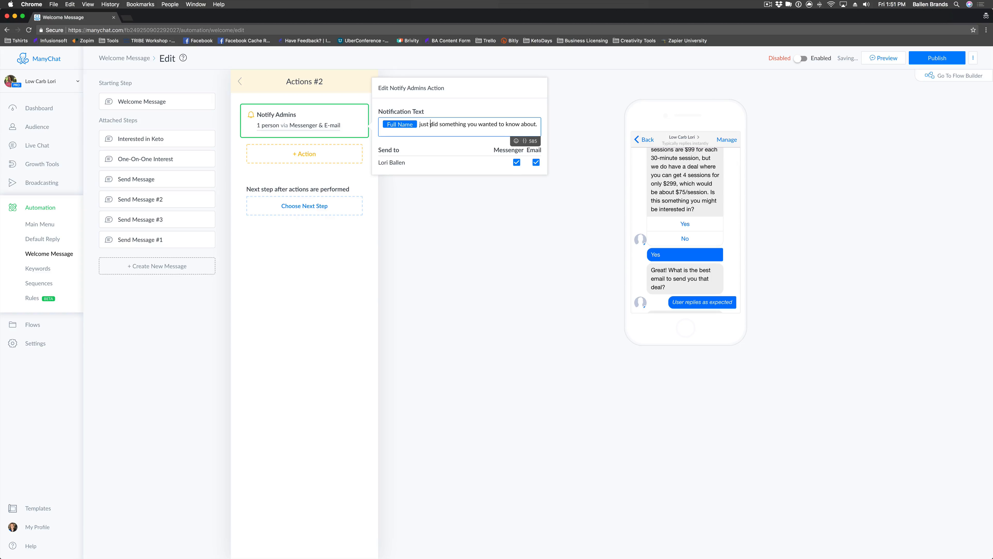
pyautogui.keyDown('shift'); pyautogui.click(550, 126); pyautogui.keyUp('shift')
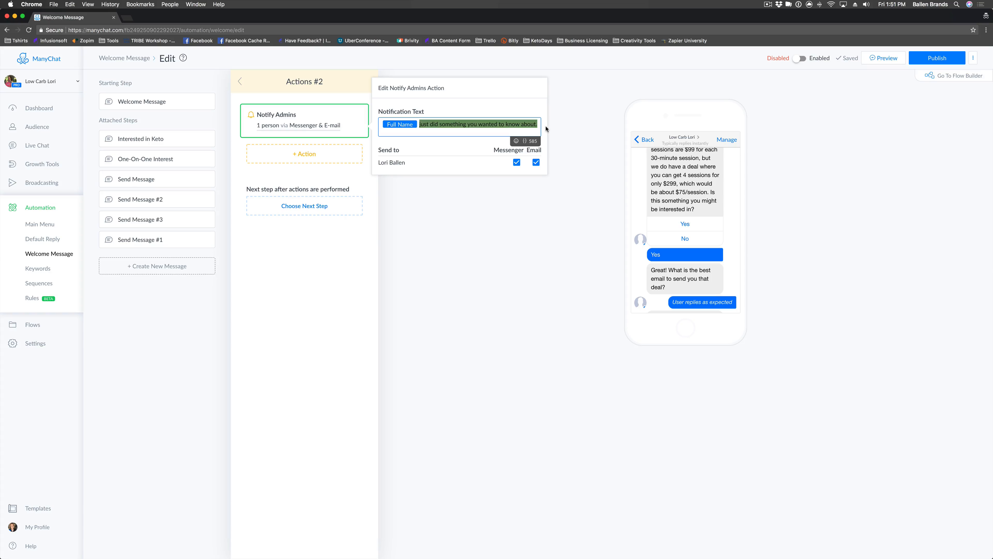
pyautogui.press('BackSpace')
pyautogui.write('is interested in ')
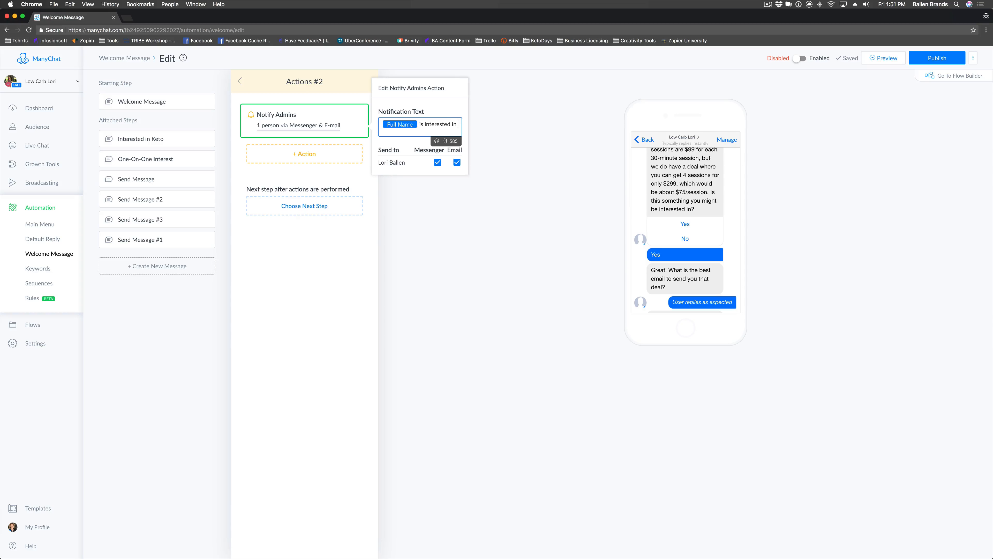
pyautogui.write('the one-on-one co')
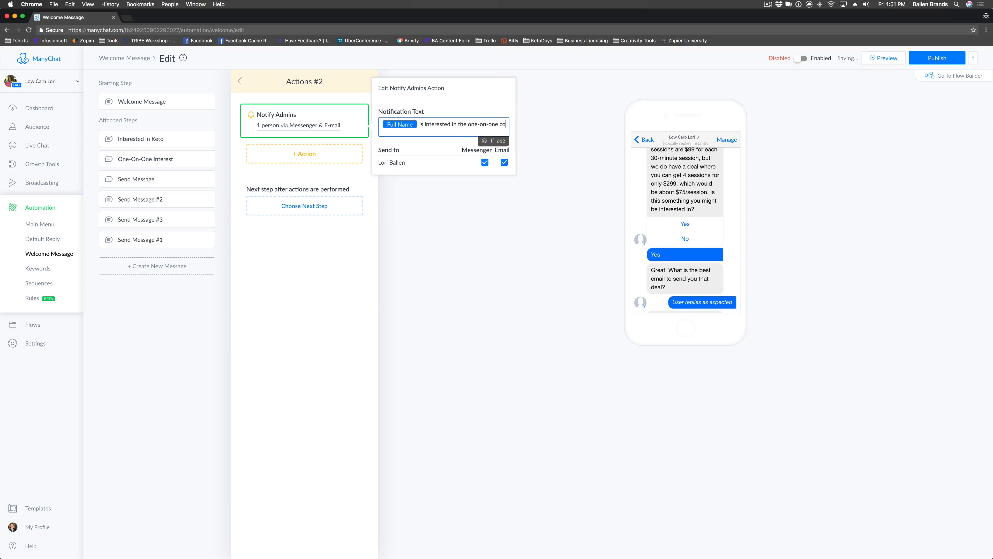
pyautogui.write('aching bundle')
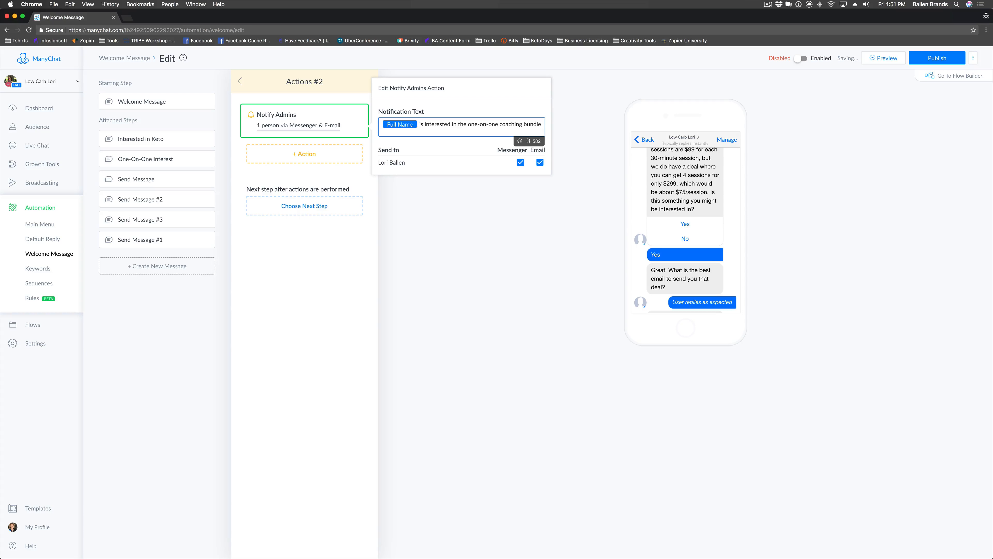
pyautogui.write(' for $299.')
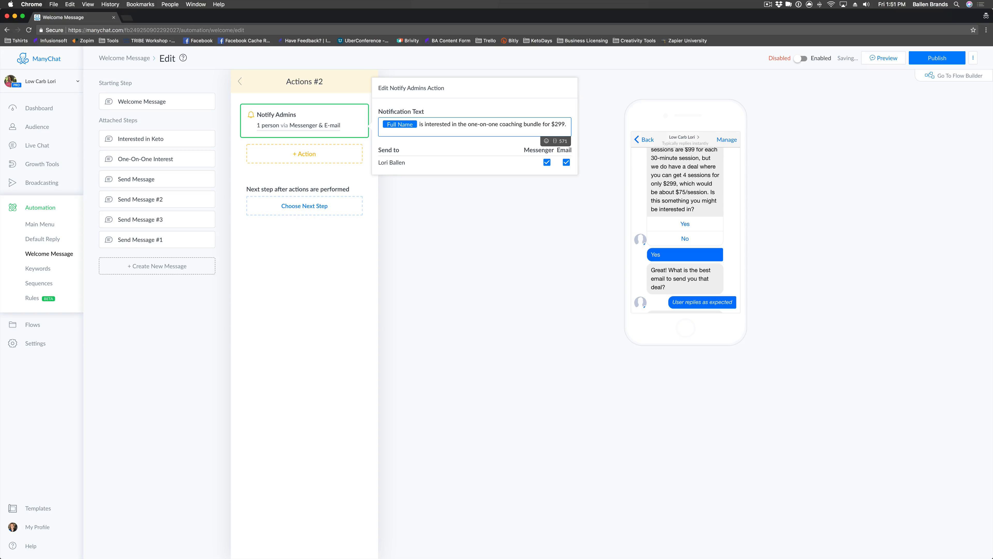
pyautogui.write(' Please')
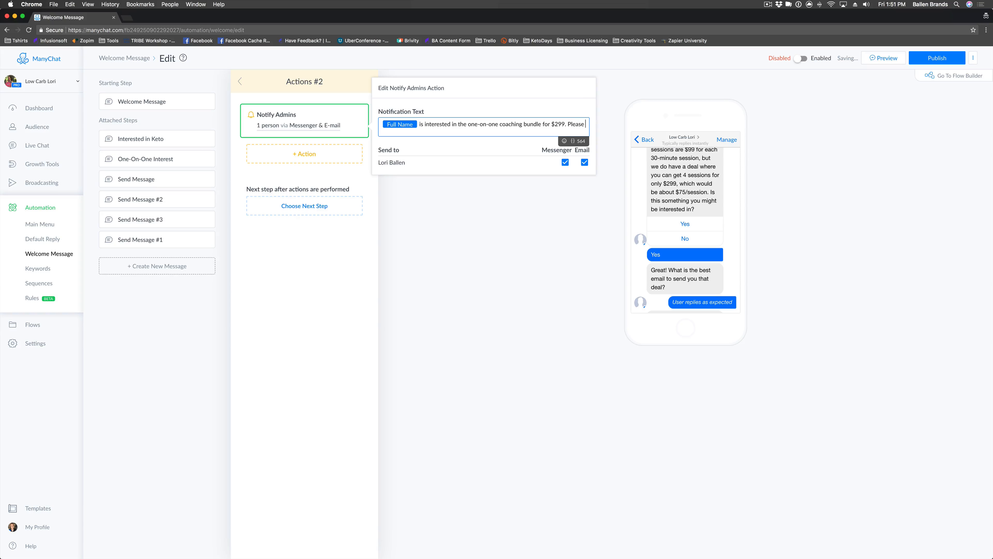
pyautogui.write(' reach out to')
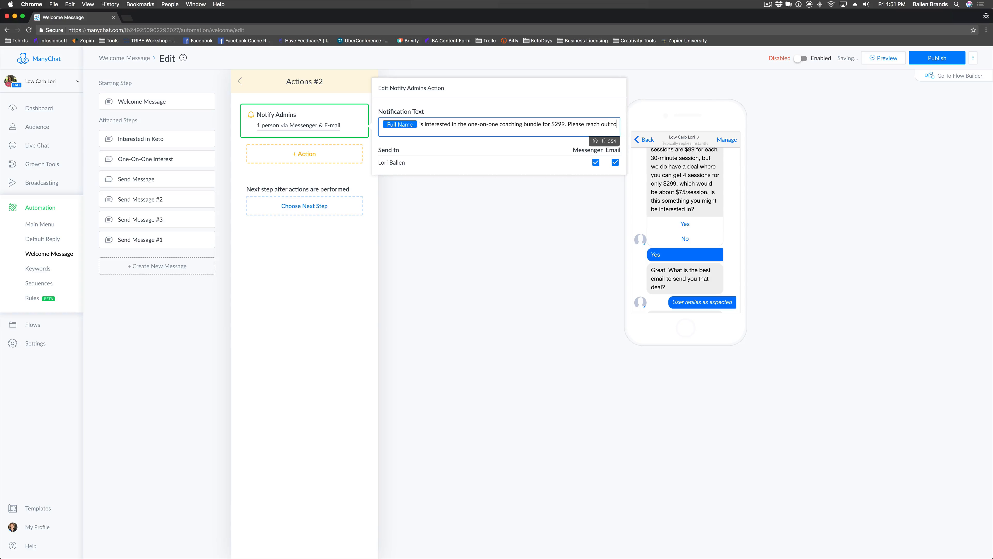
pyautogui.write(' them to see if')
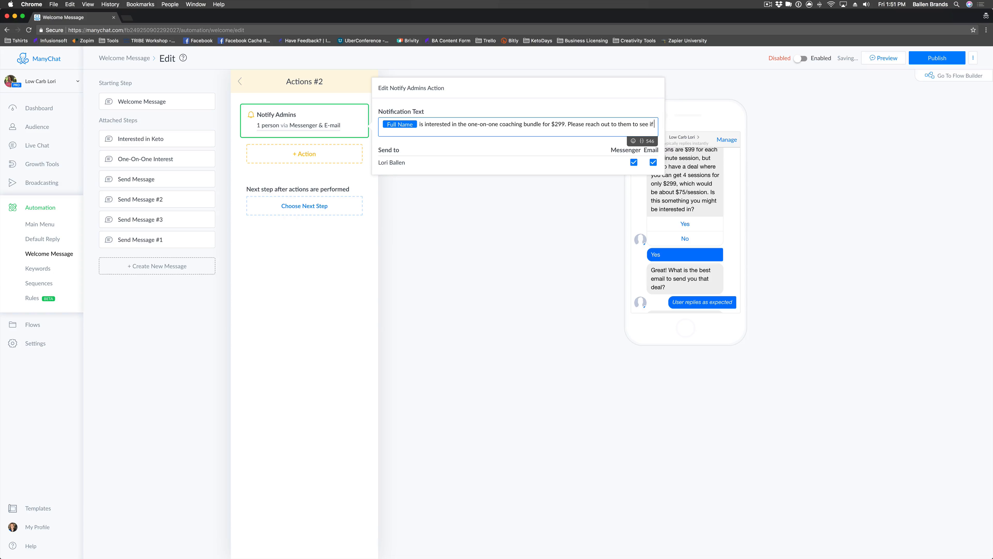
pyautogui.write(' they have questions.')
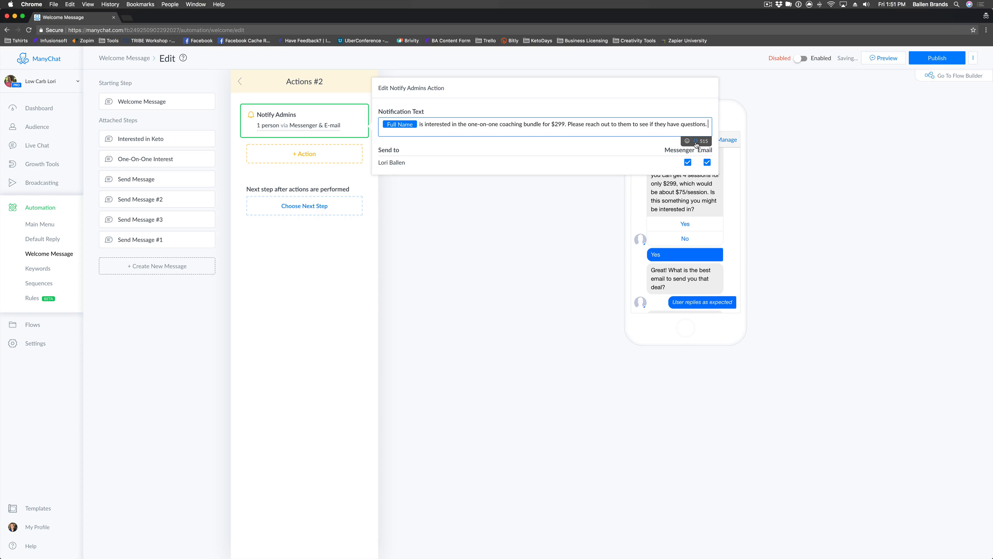
pyautogui.moveTo(708, 124); pyautogui.dragTo(586, 124)
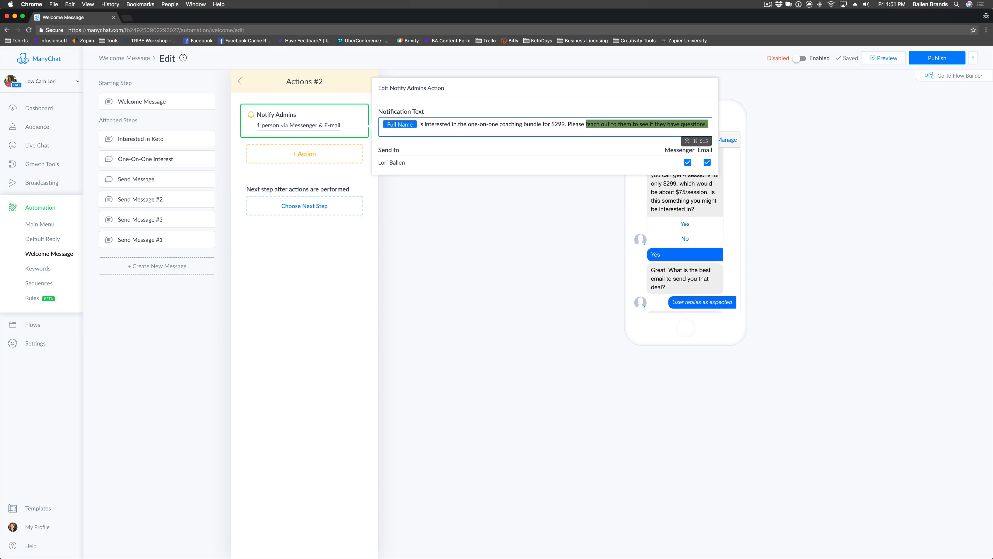
pyautogui.write('make sure they get th')
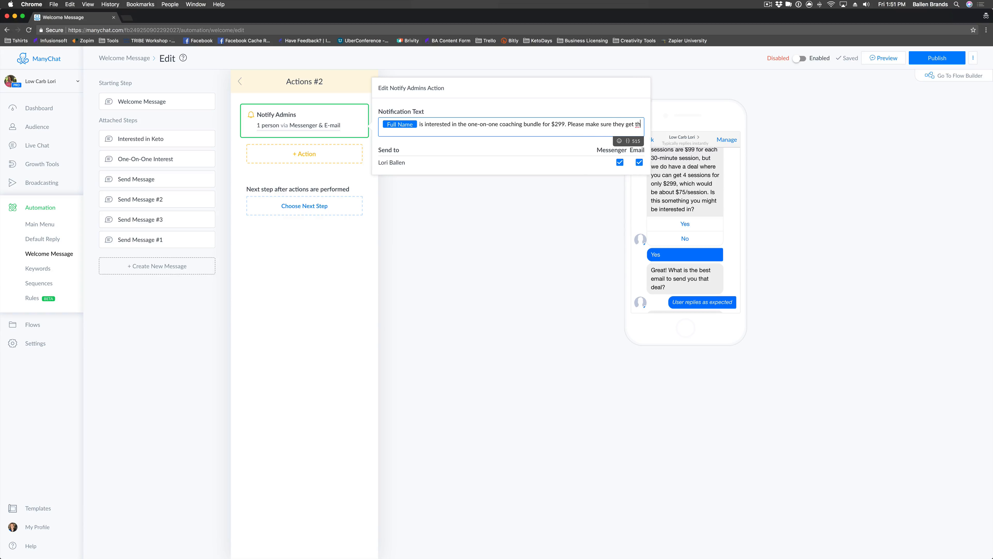
pyautogui.write('e email. T')
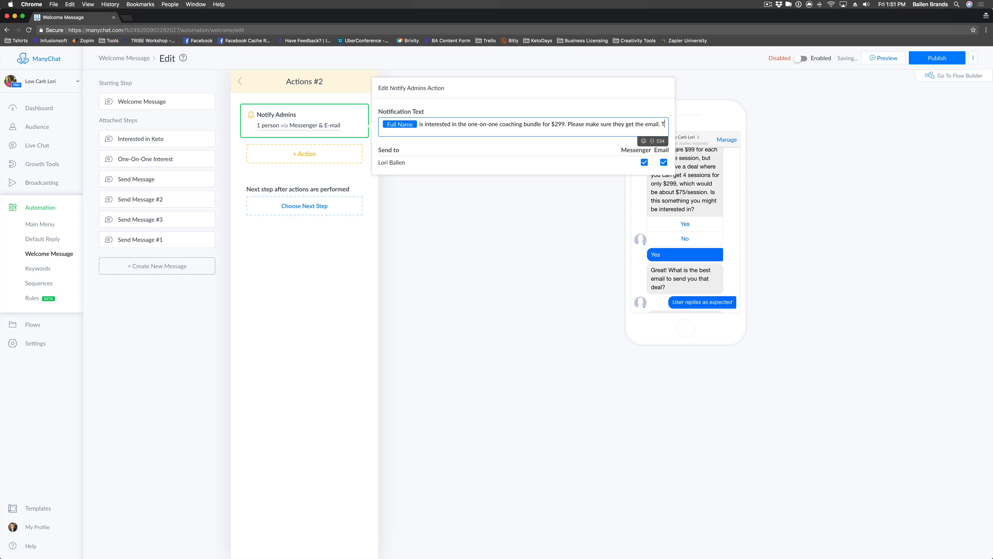
pyautogui.write('heir email is')
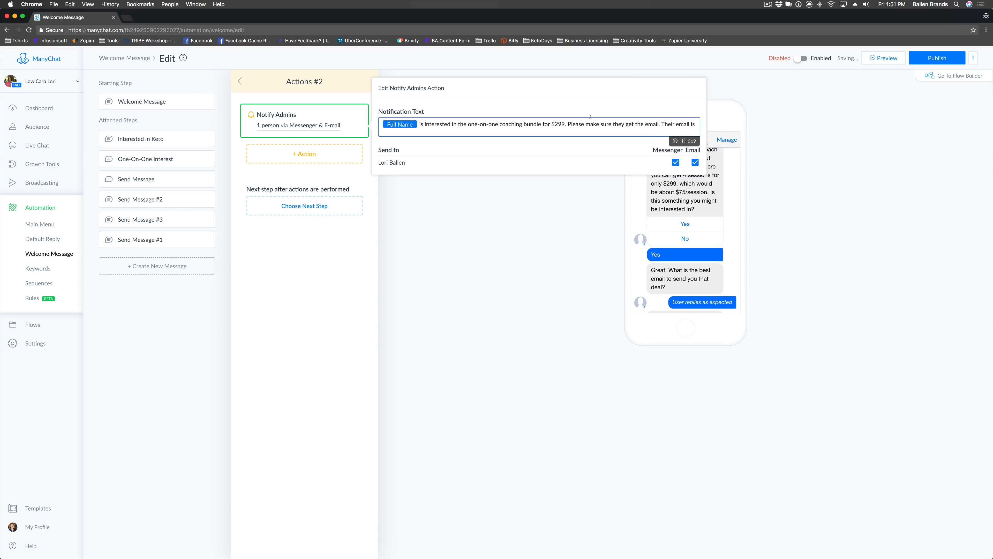
# Insert the Email Address field after 'Their email is' and close the notify-admins editor.
pyautogui.click(685, 142)
pyautogui.scroll(-5, 657, 186)
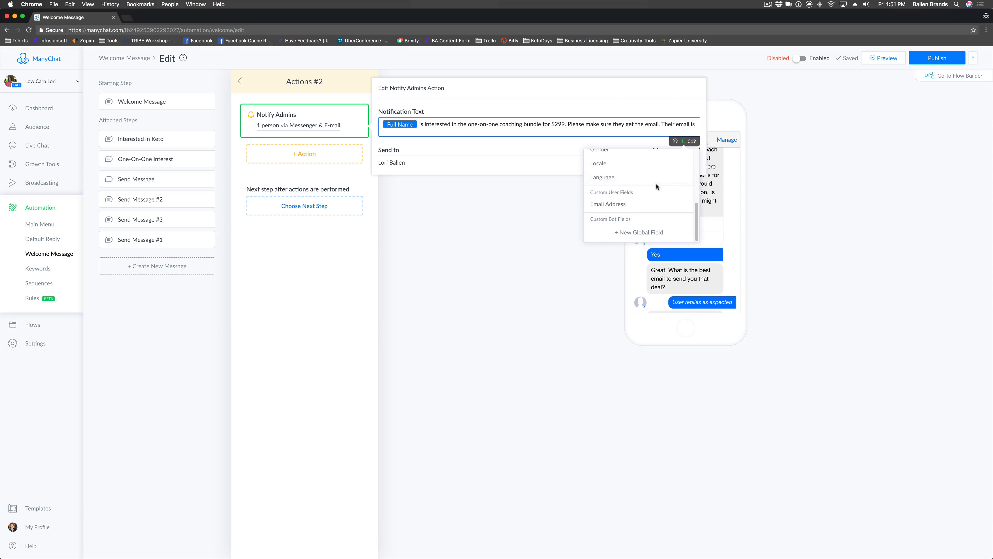
pyautogui.click(611, 203)
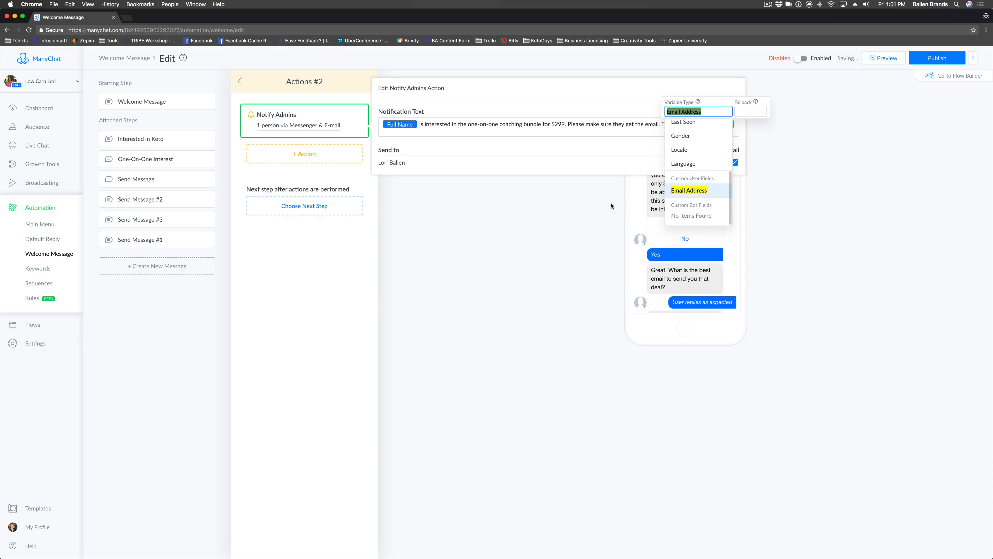
pyautogui.click(691, 191)
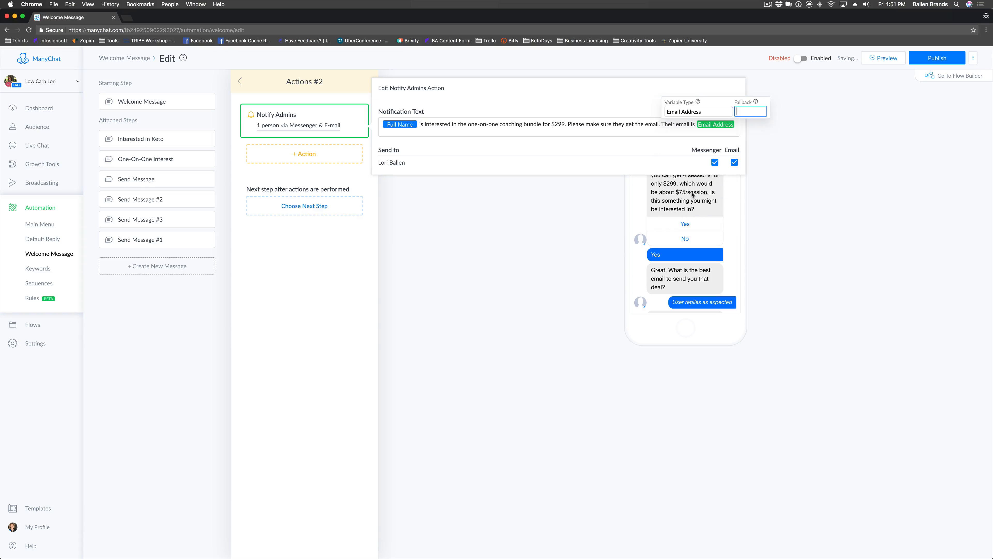
pyautogui.click(735, 129)
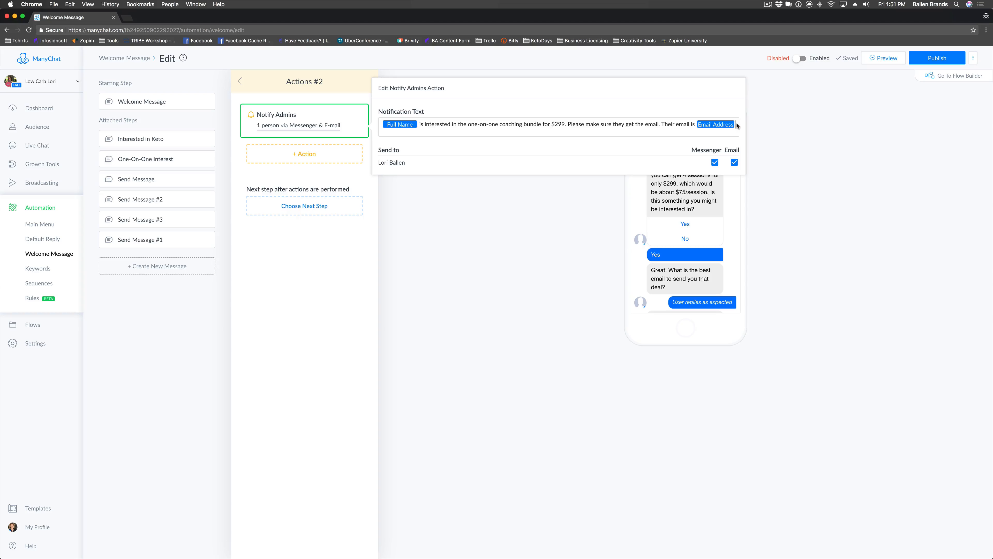
pyautogui.click(366, 240)
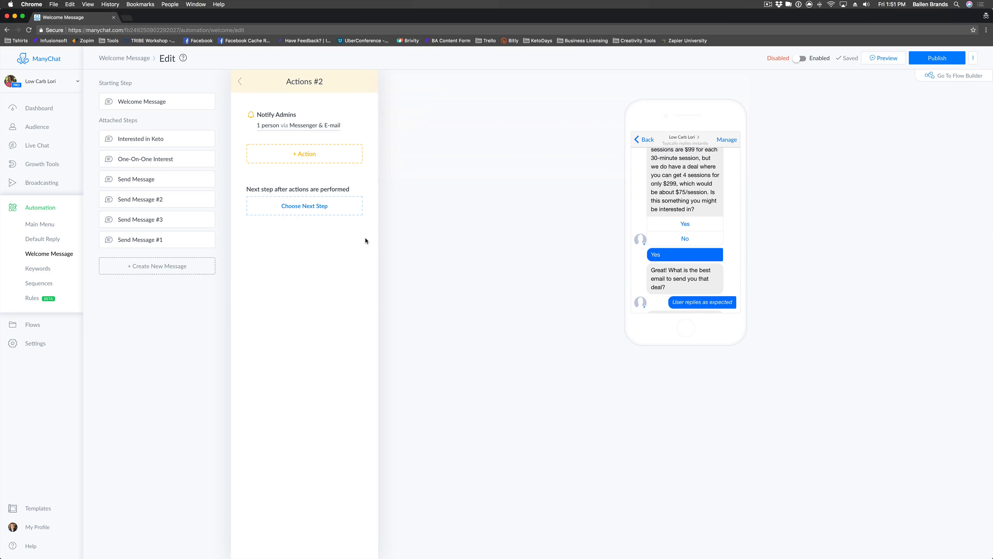
# Rename the first generic Send Message step to 'Coaching Under $100'.
pyautogui.click(145, 181)
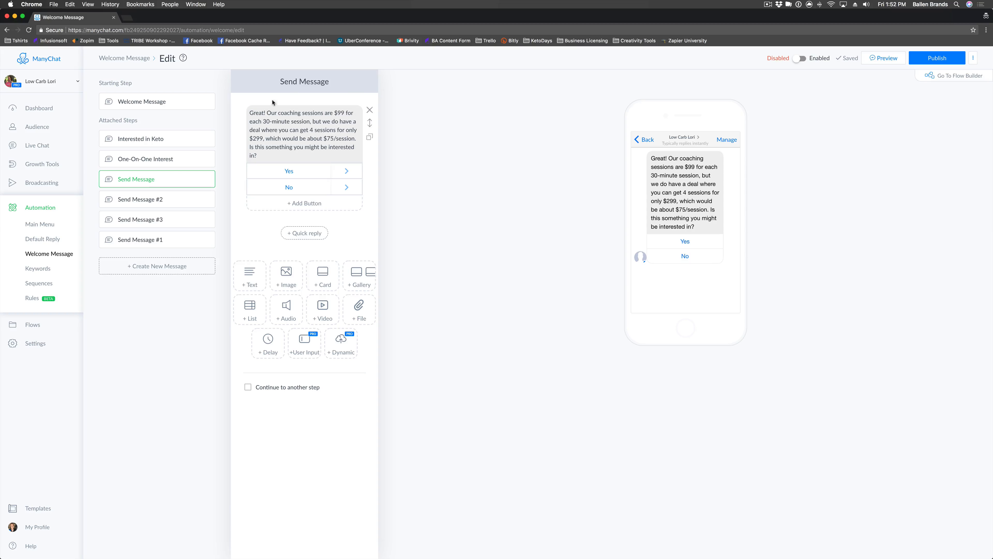
pyautogui.click(304, 81)
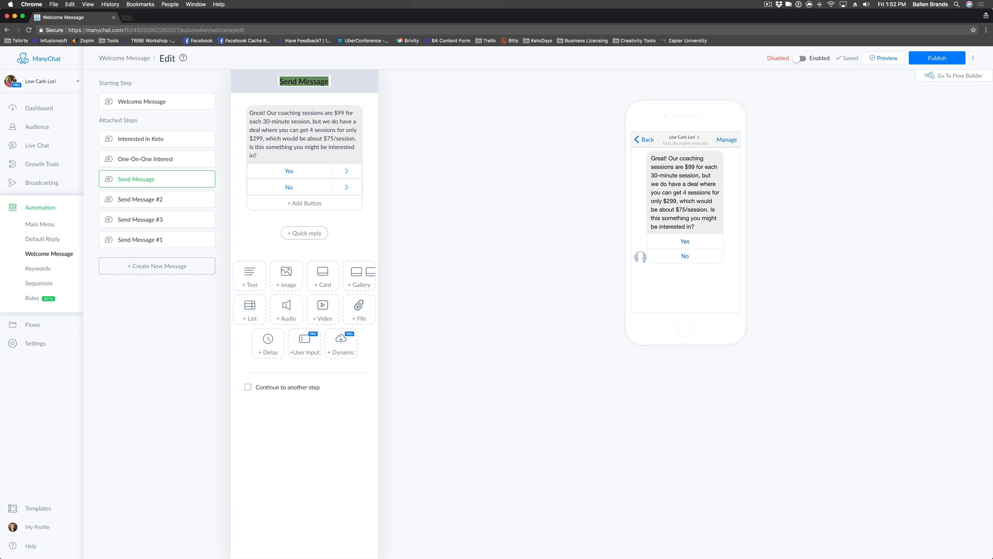
pyautogui.write('Coaching Intere')
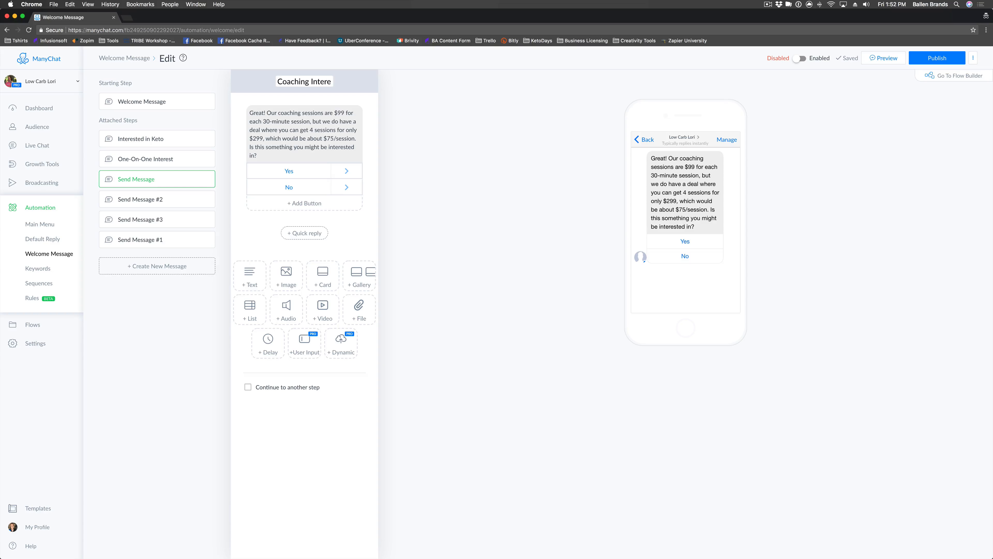
pyautogui.press('super+a')
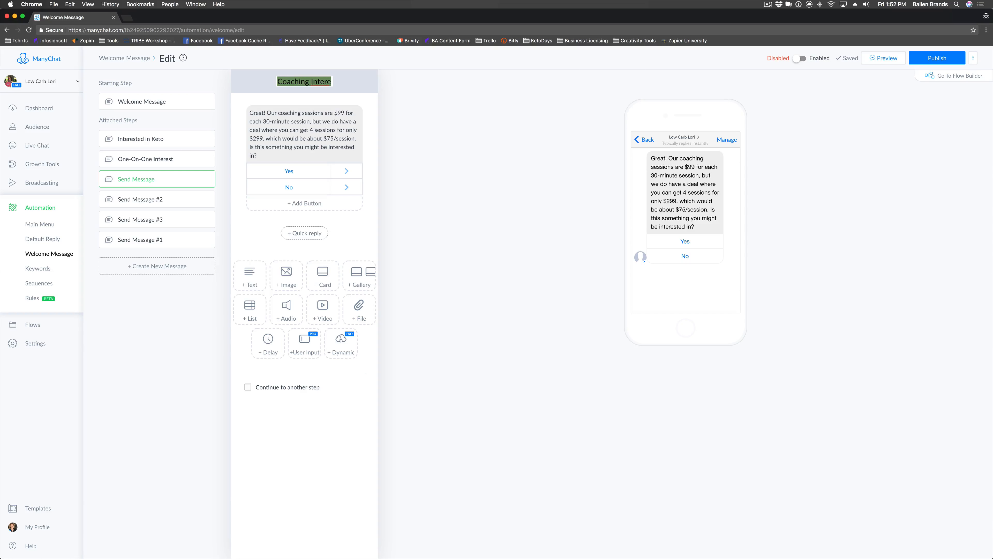
pyautogui.press('BackSpace')
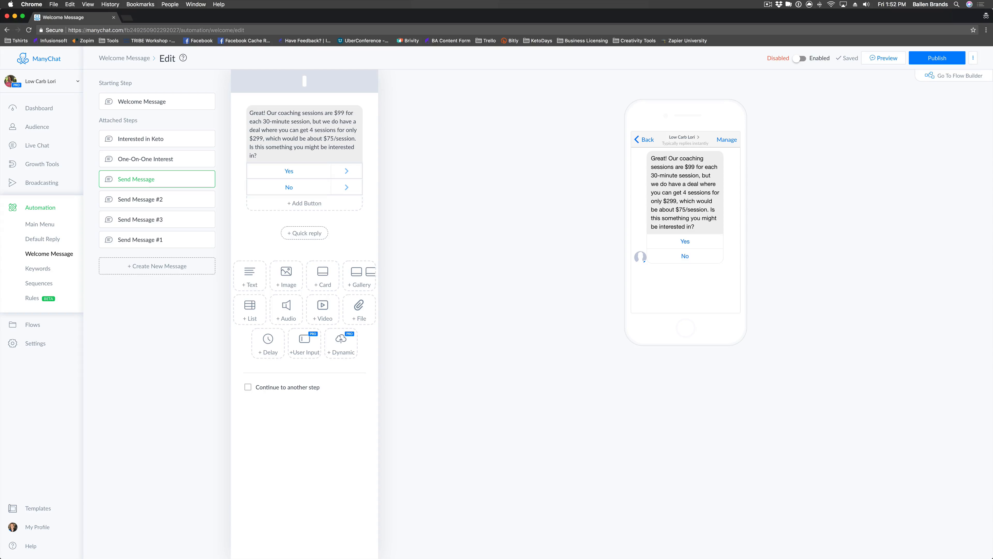
pyautogui.write('Coaching Under $100')
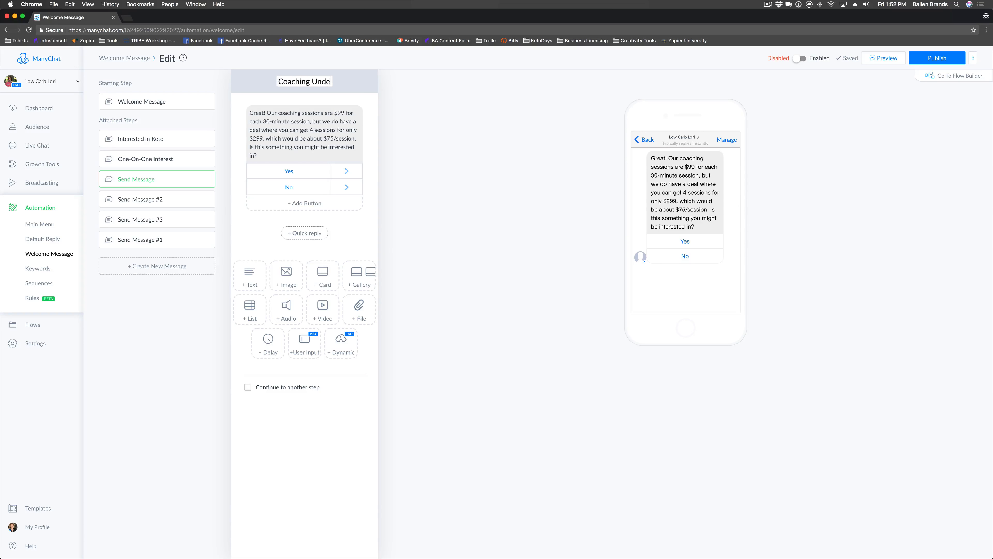
pyautogui.click(459, 176)
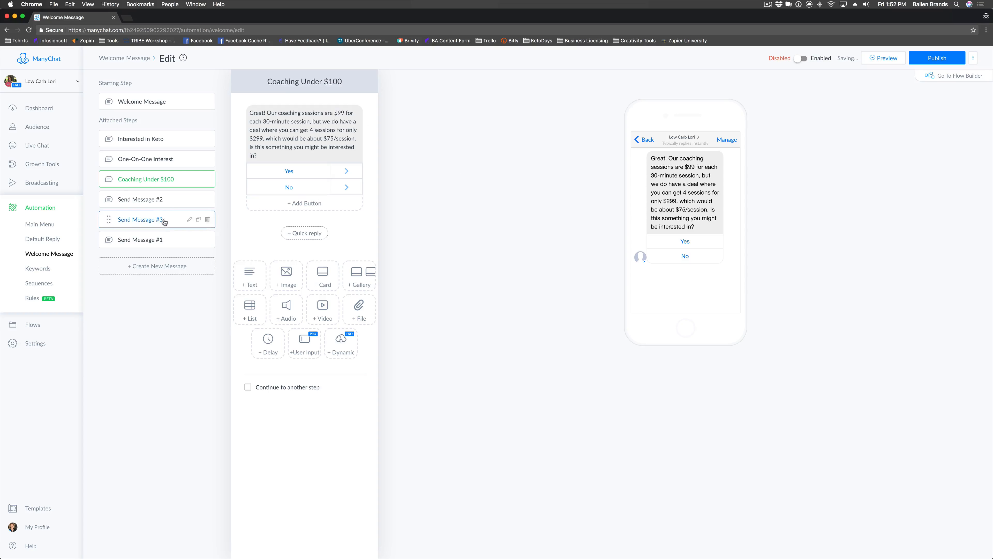
# Rename Send Message #2 to 'Interest Coaching Bundle' and give Send Message #3 an email-confirmation name.
pyautogui.click(157, 199)
pyautogui.tripleClick(311, 81)
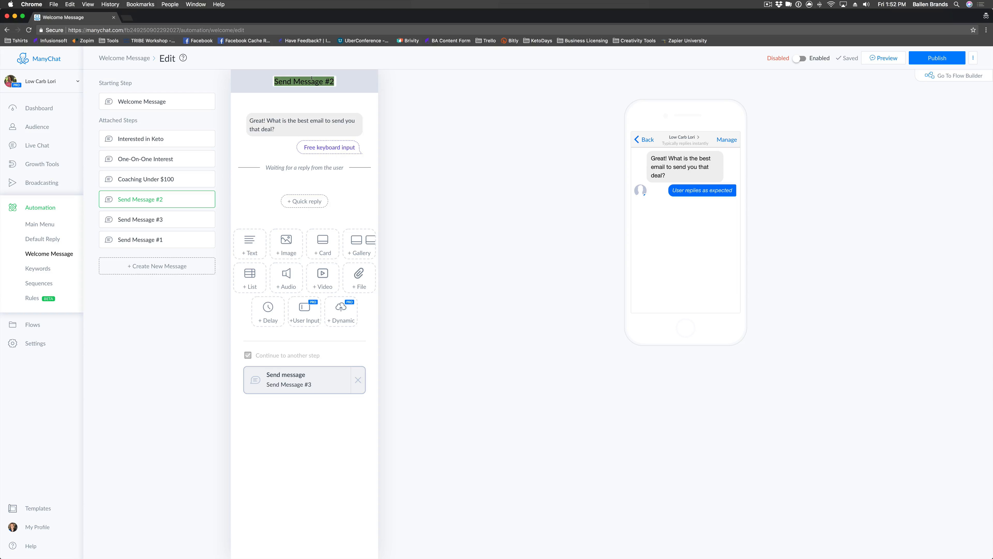
pyautogui.write('Interest Coac')
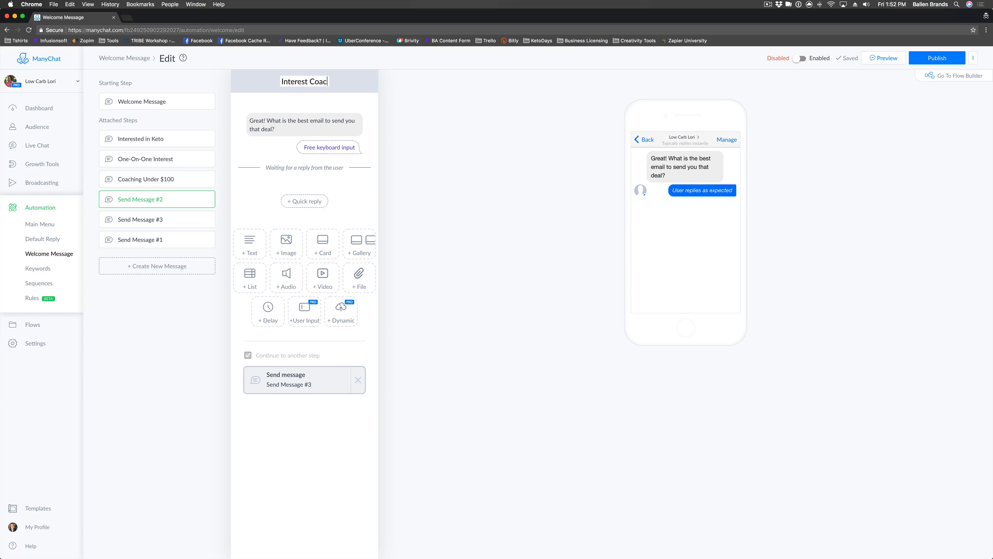
pyautogui.write('hing Bundle')
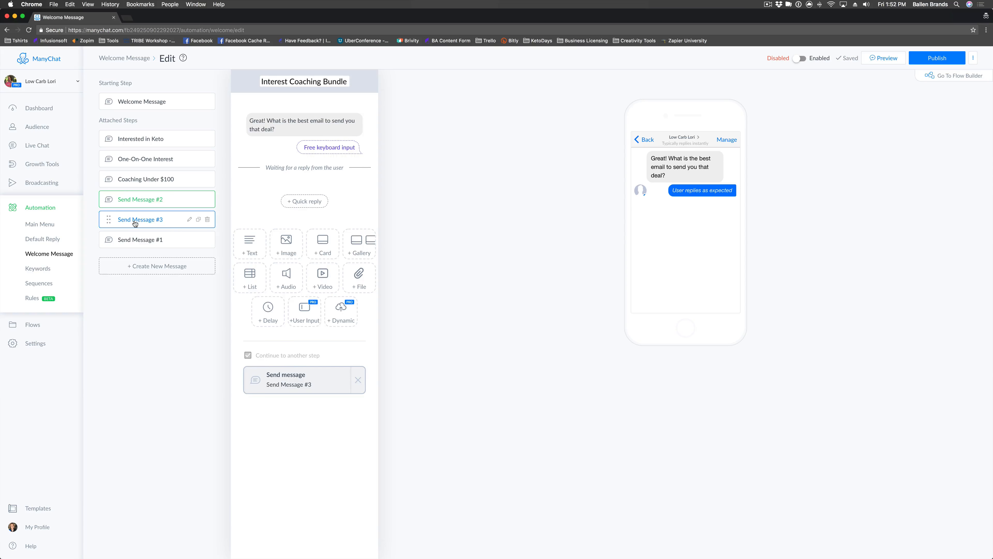
pyautogui.click(135, 221)
pyautogui.tripleClick(307, 81)
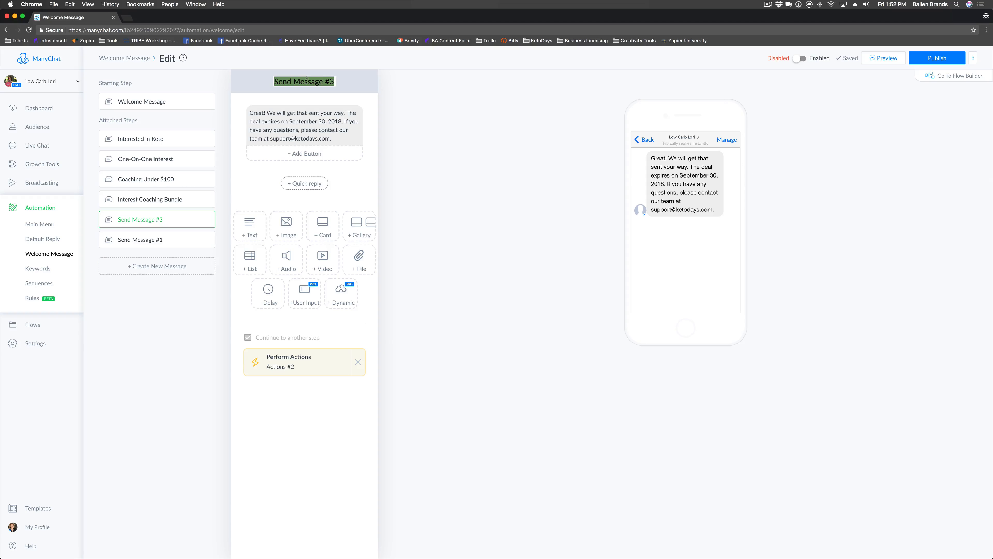
pyautogui.write('S')
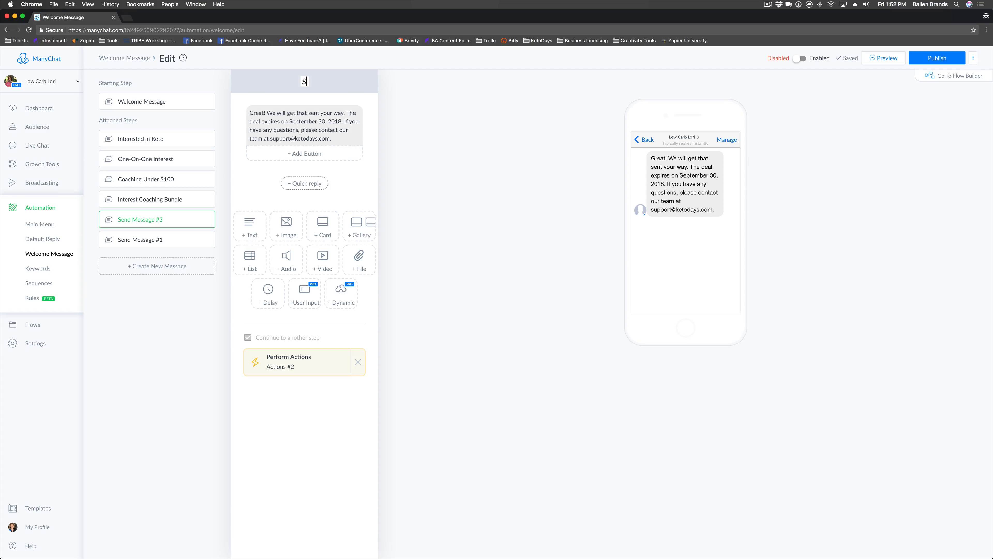
pyautogui.write('endConfirmation of')
pyautogui.write('Email for Coaching Bundle')
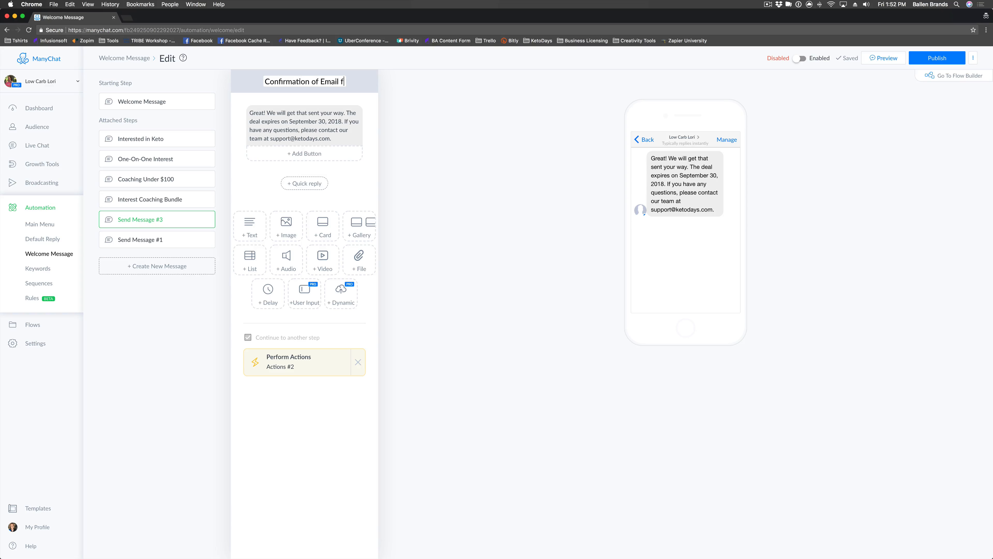
# Rename Send Message #1 to 'Coaching Bundle Not Interested'.
pyautogui.click(191, 236)
pyautogui.click(312, 81)
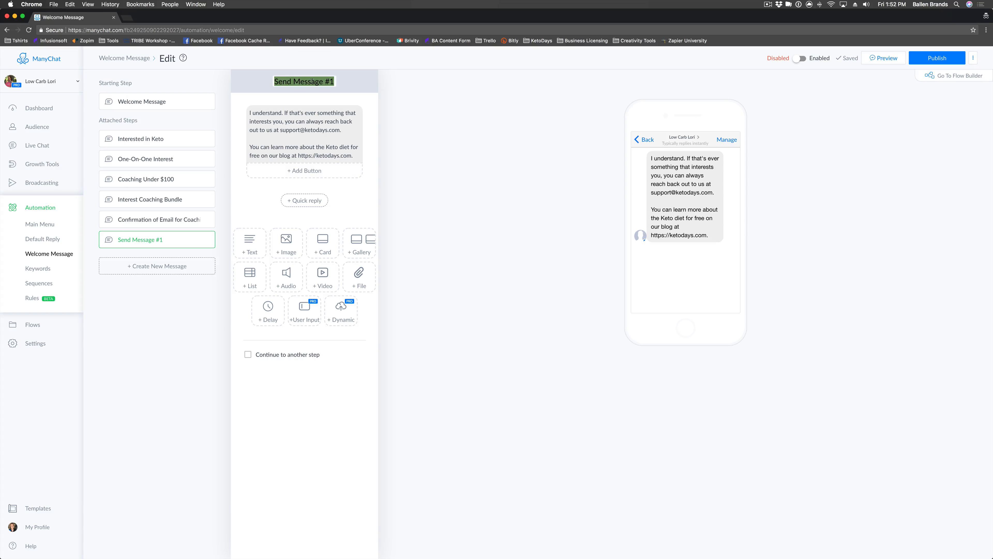
pyautogui.write('Not Interested')
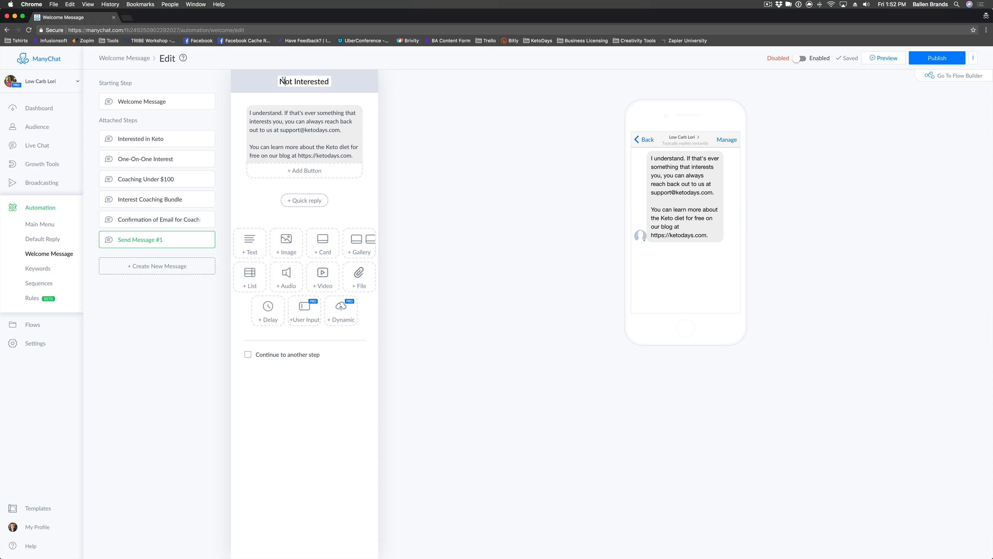
pyautogui.write('Coaching Bundle')
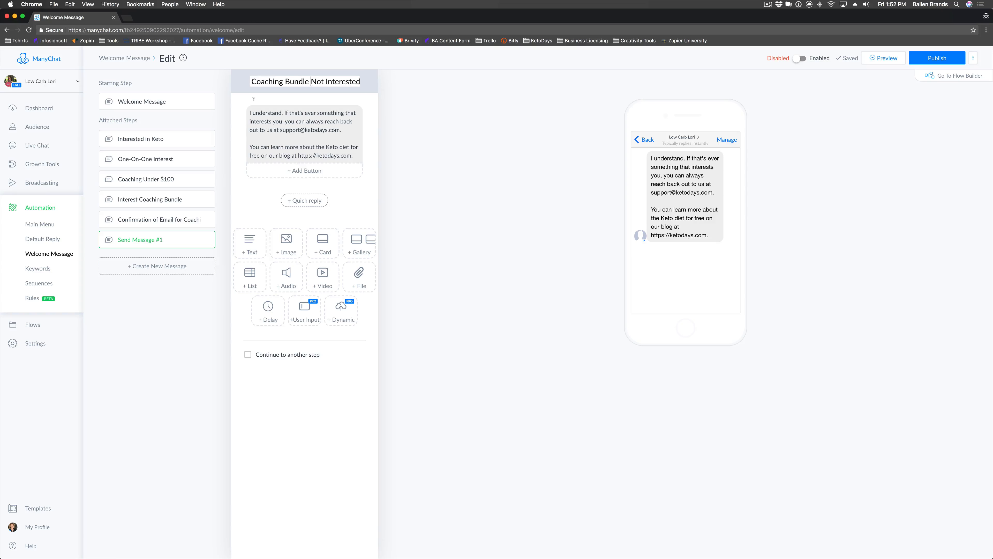
pyautogui.press('Return')
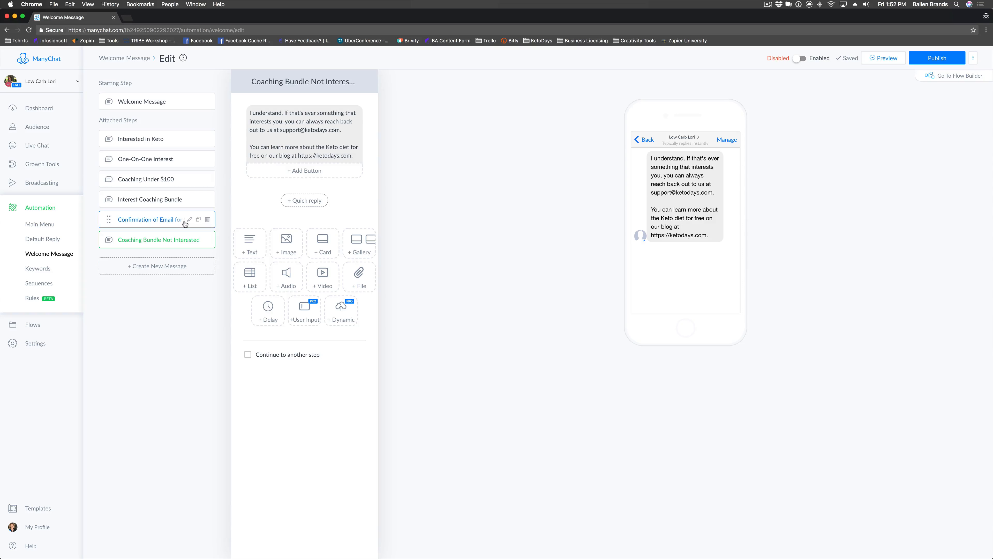
# Review the Welcome Message and the renamed coaching steps in Attached Steps.
pyautogui.click(160, 102)
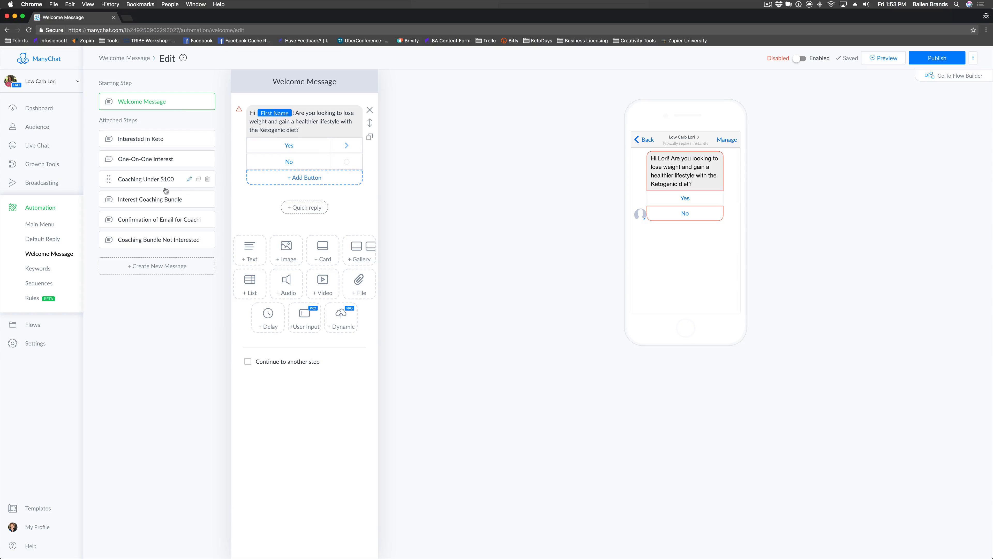
pyautogui.click(167, 241)
pyautogui.click(156, 219)
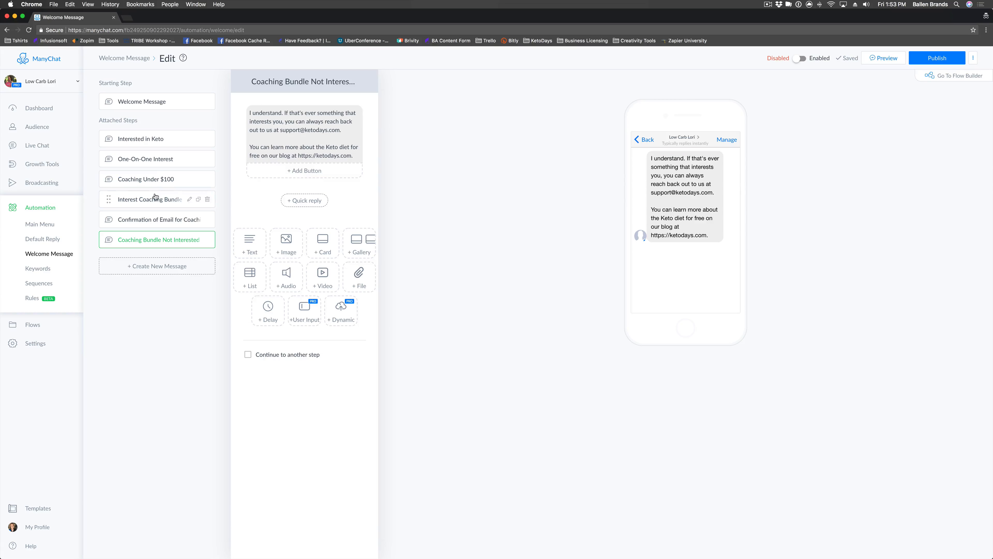
pyautogui.click(152, 199)
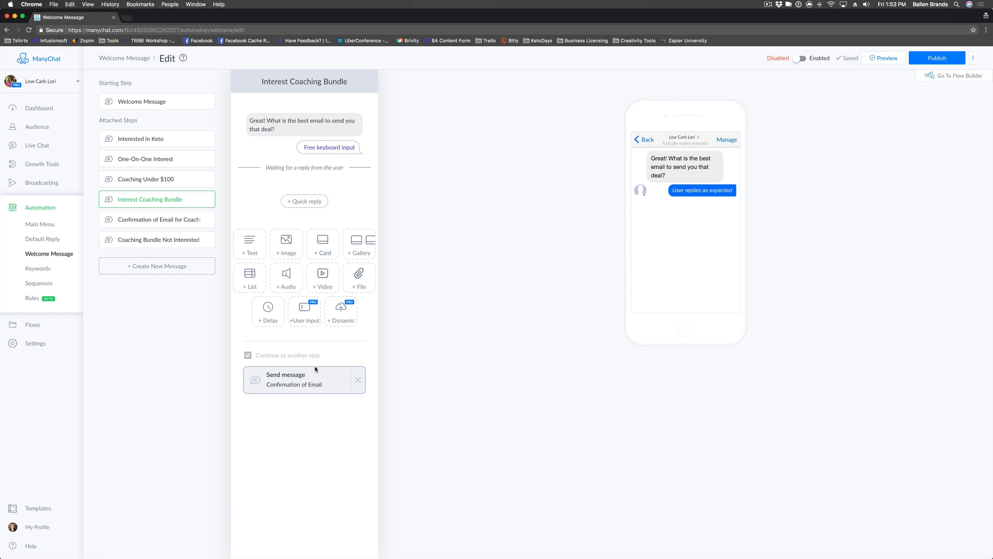
pyautogui.click(165, 226)
pyautogui.click(172, 240)
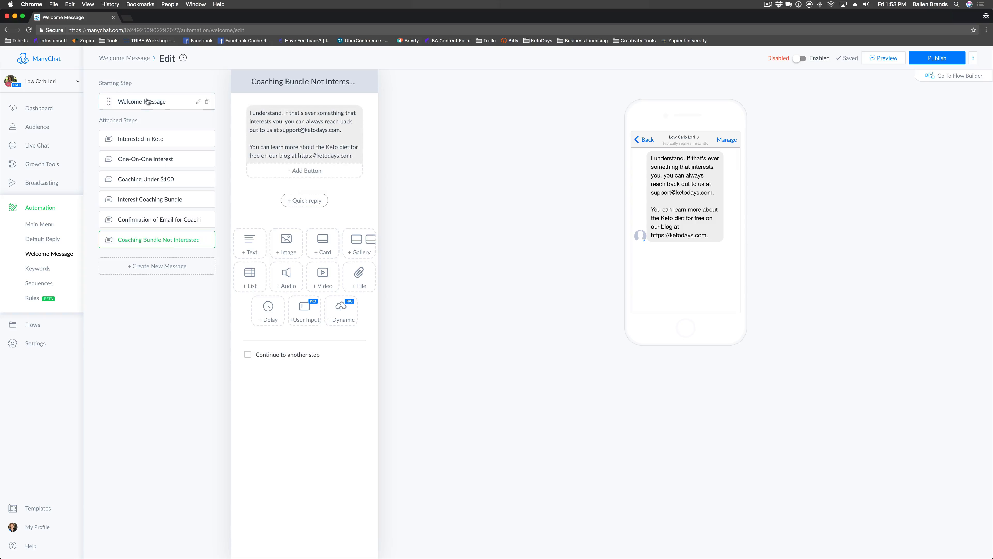
# Follow the One-on-One answer from Interested in Keto, then return to Interested in Keto.
pyautogui.click(160, 140)
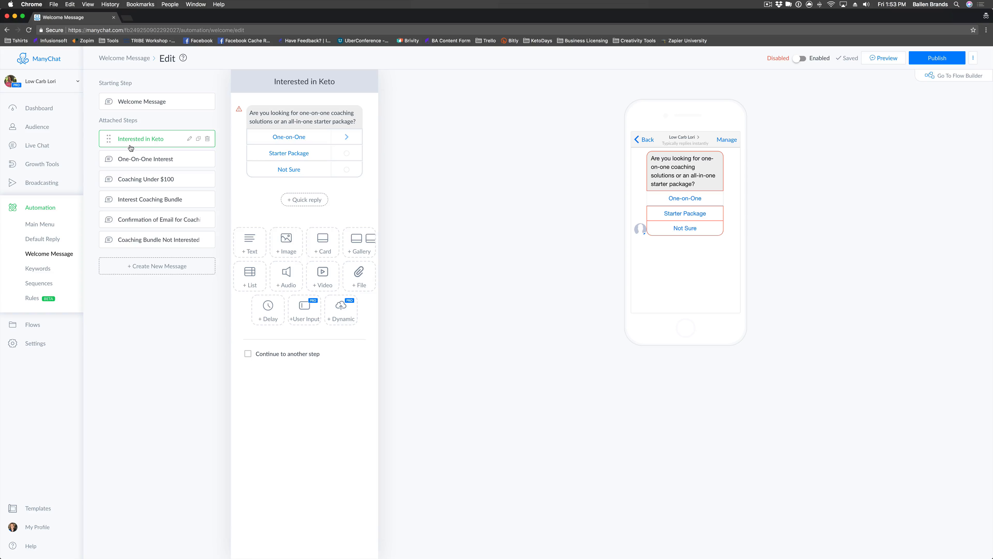
pyautogui.click(157, 99)
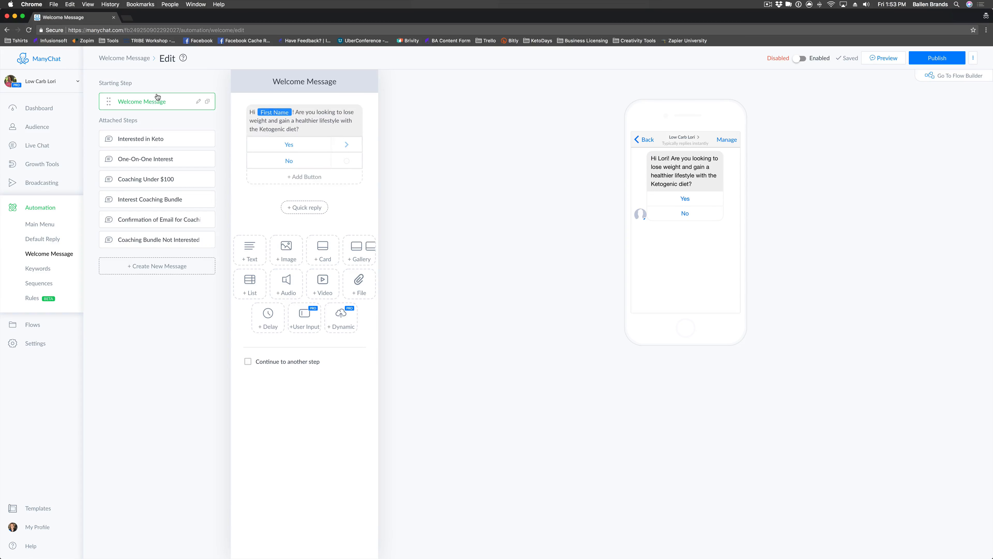
pyautogui.click(174, 143)
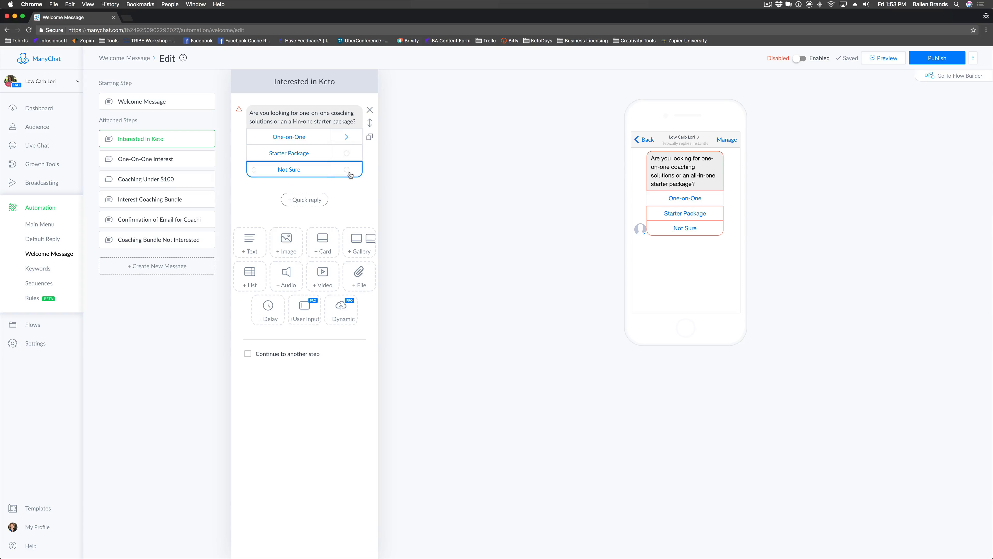
pyautogui.click(347, 138)
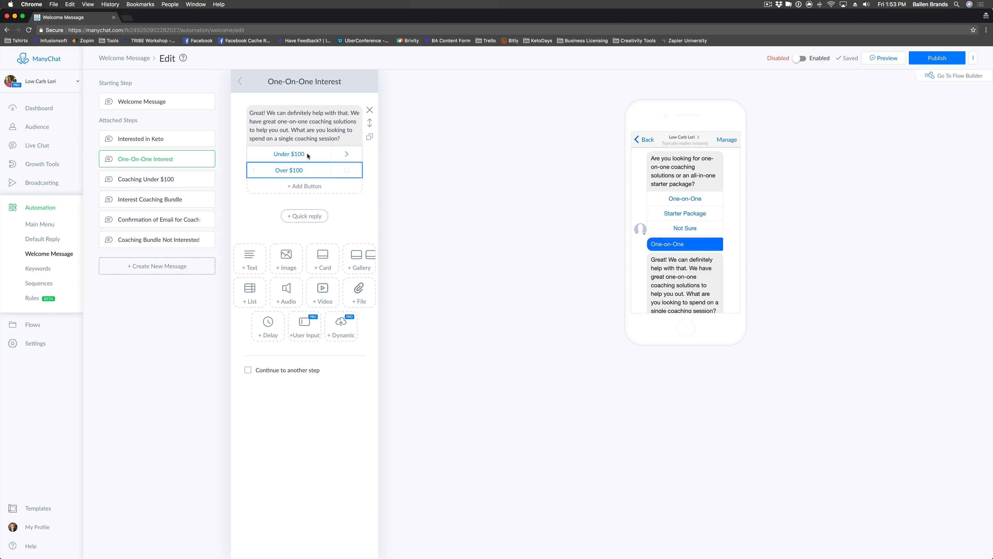
pyautogui.click(189, 139)
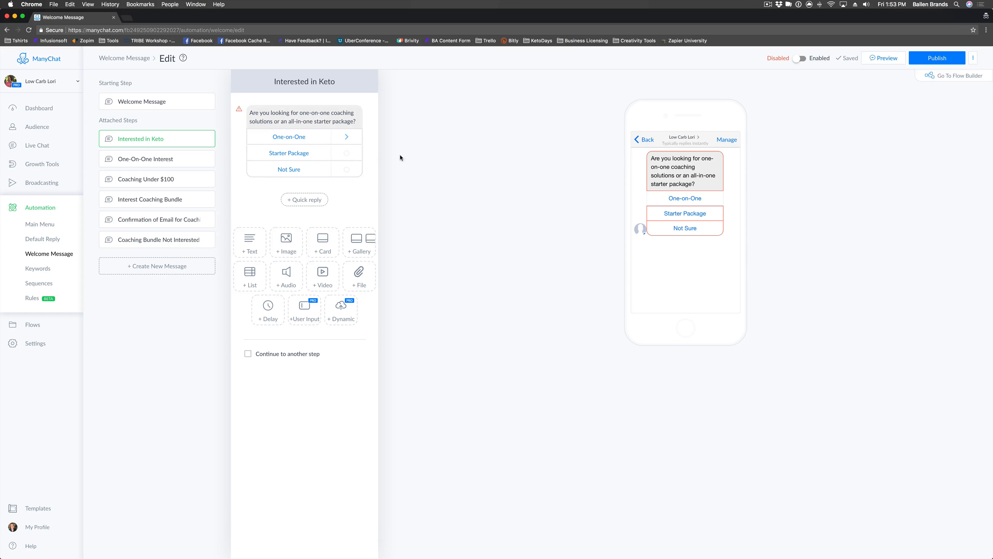